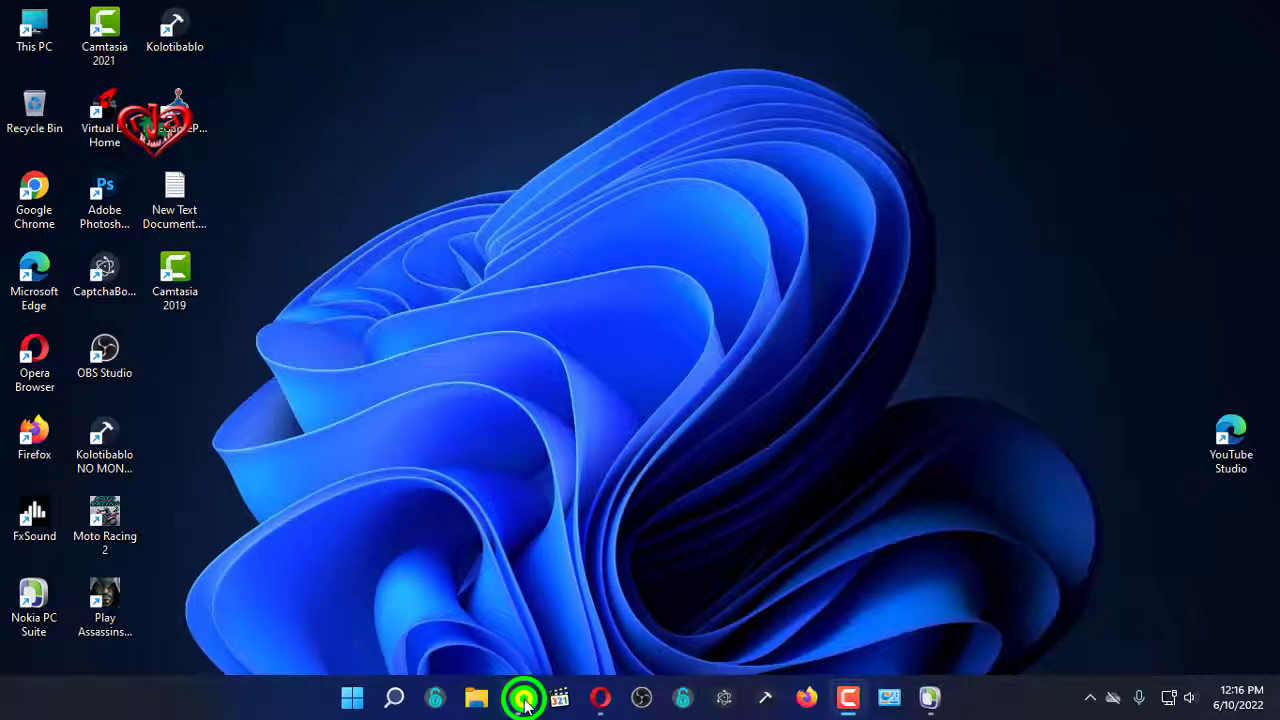
Launch Chrome from the taskbar to load the dollarpaying.com homepage.
left_click(524, 700)
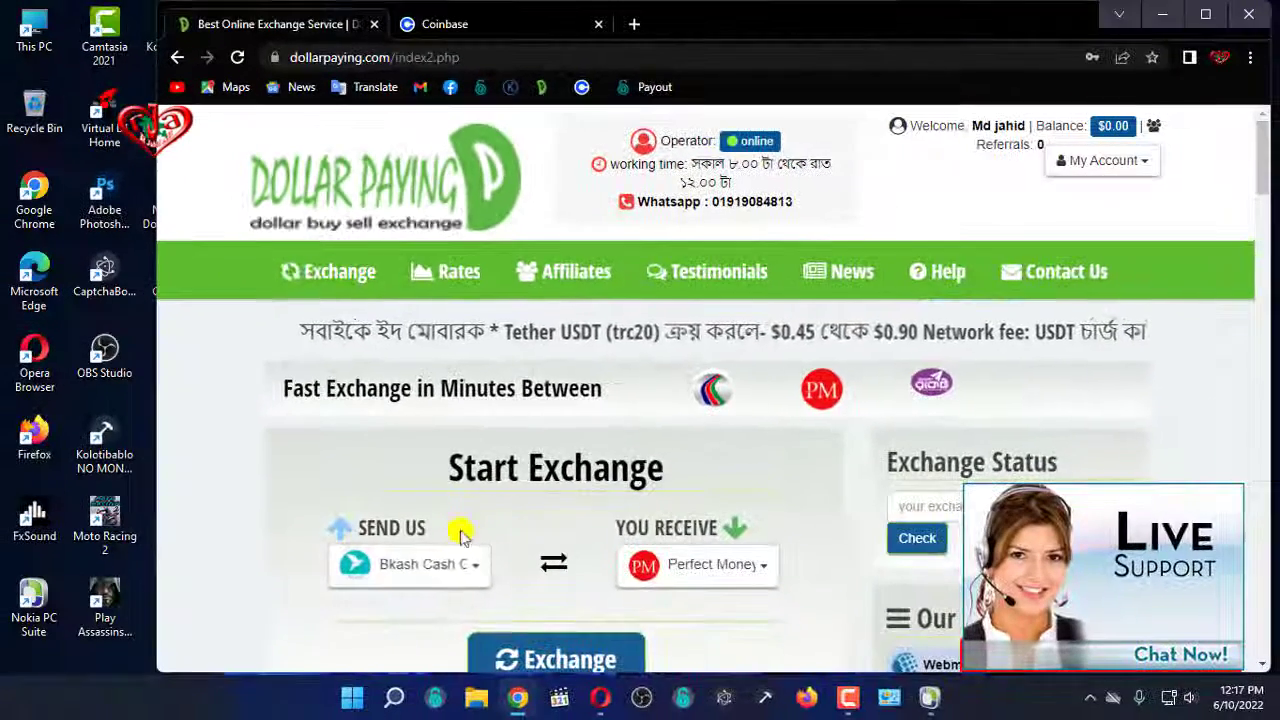
Choose Coinbase BTC USD as the send currency and Bkash Personal as the receive currency.
left_click(452, 563)
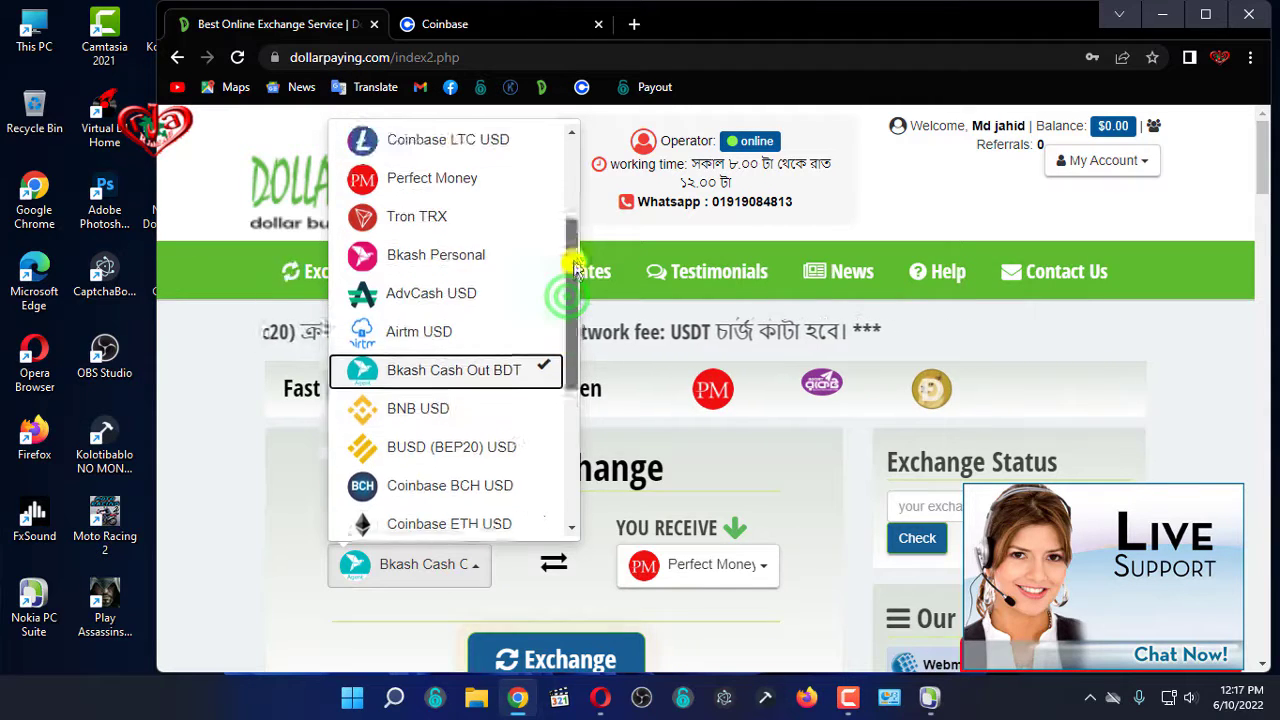
left_click_drag(565, 305, 571, 228)
left_click(445, 215)
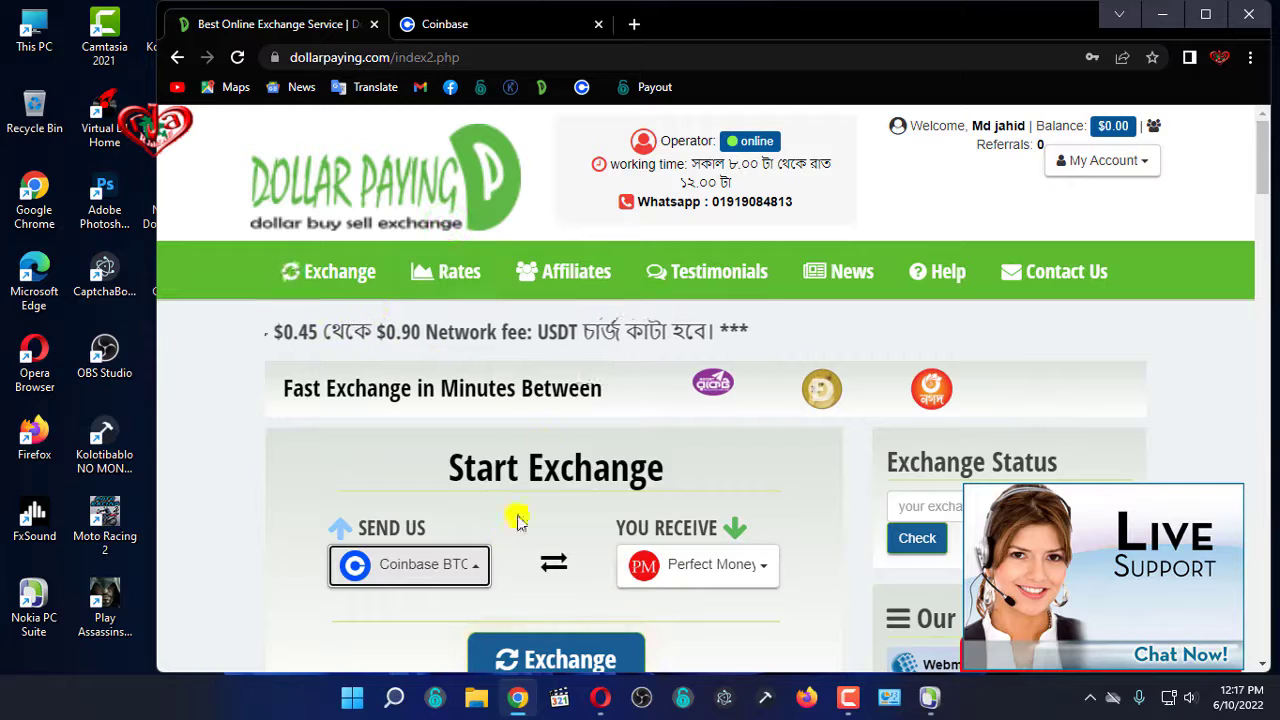
left_click(471, 567)
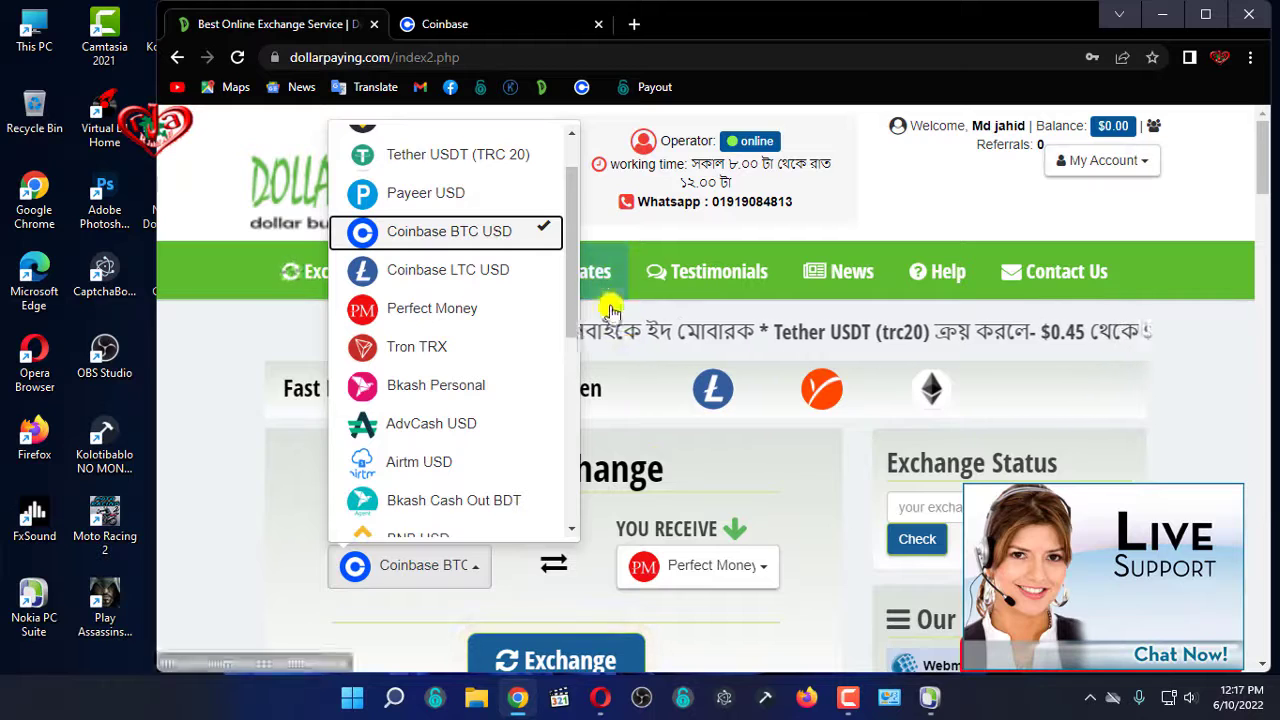
left_click(768, 577)
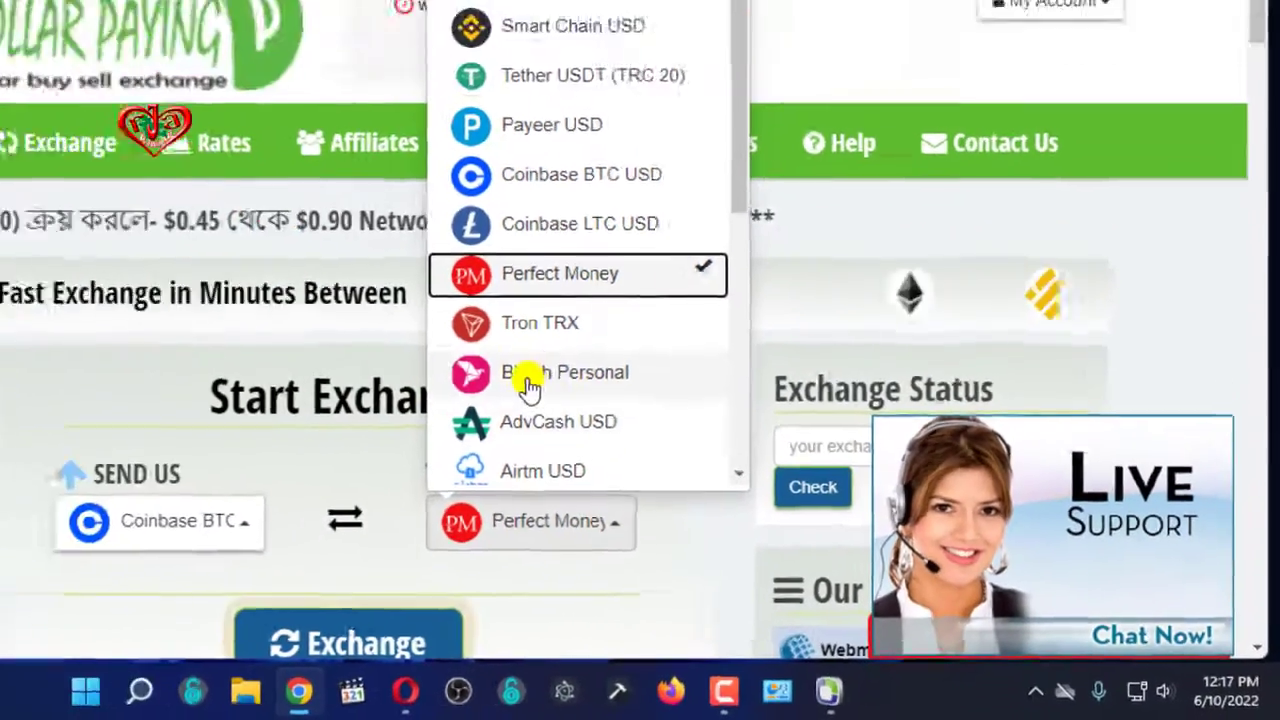
left_click(400, 312)
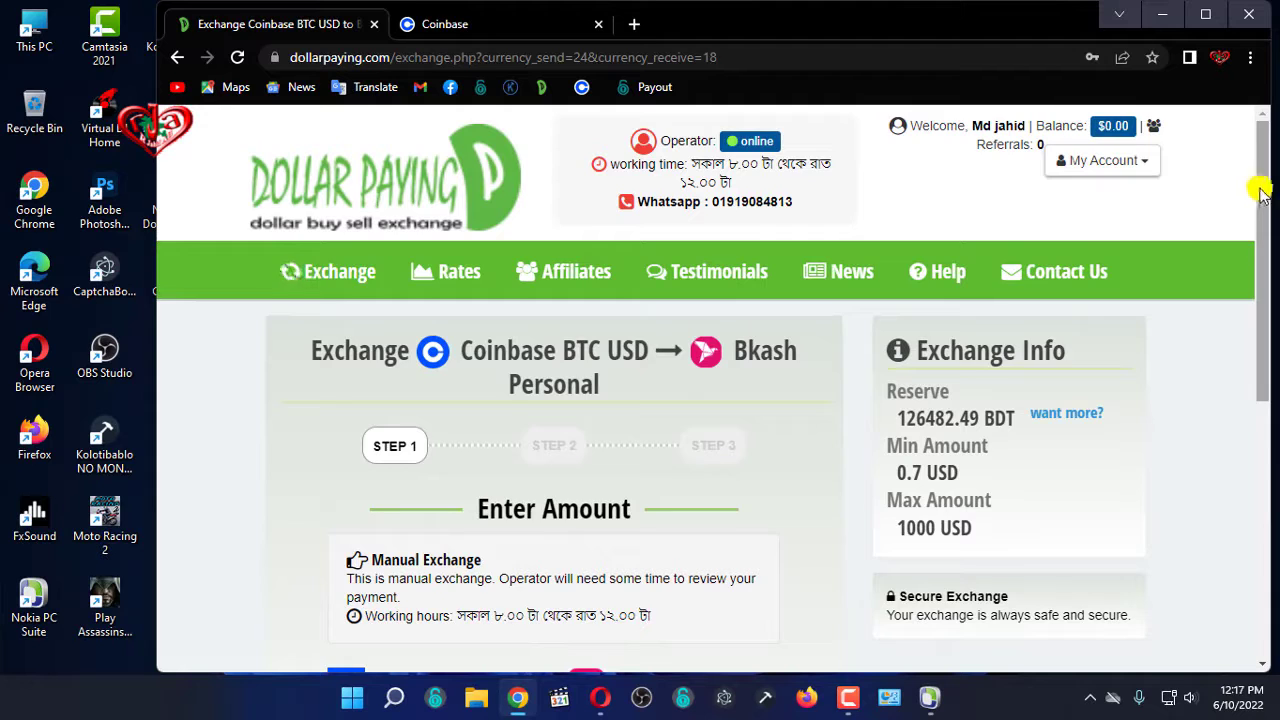
Enter 7 USD as the send amount, giving 658 BDT to receive.
left_click_drag(1258, 186, 1268, 340)
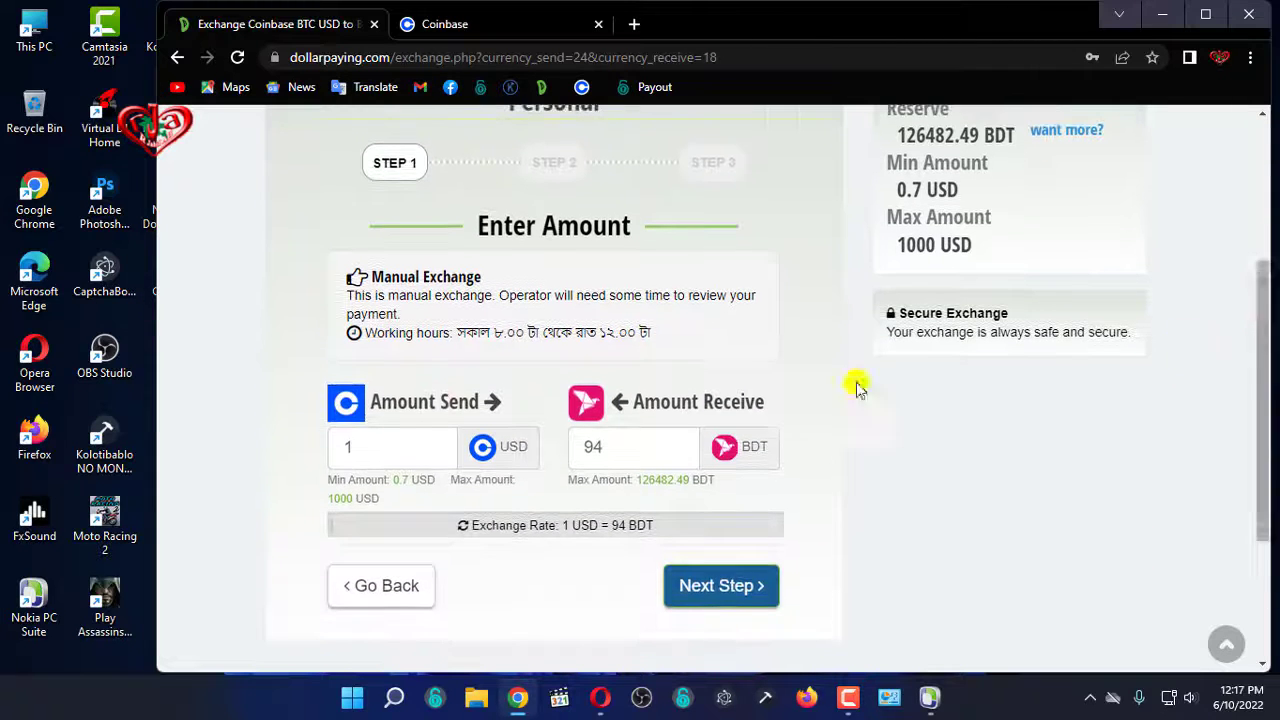
double_click(368, 450)
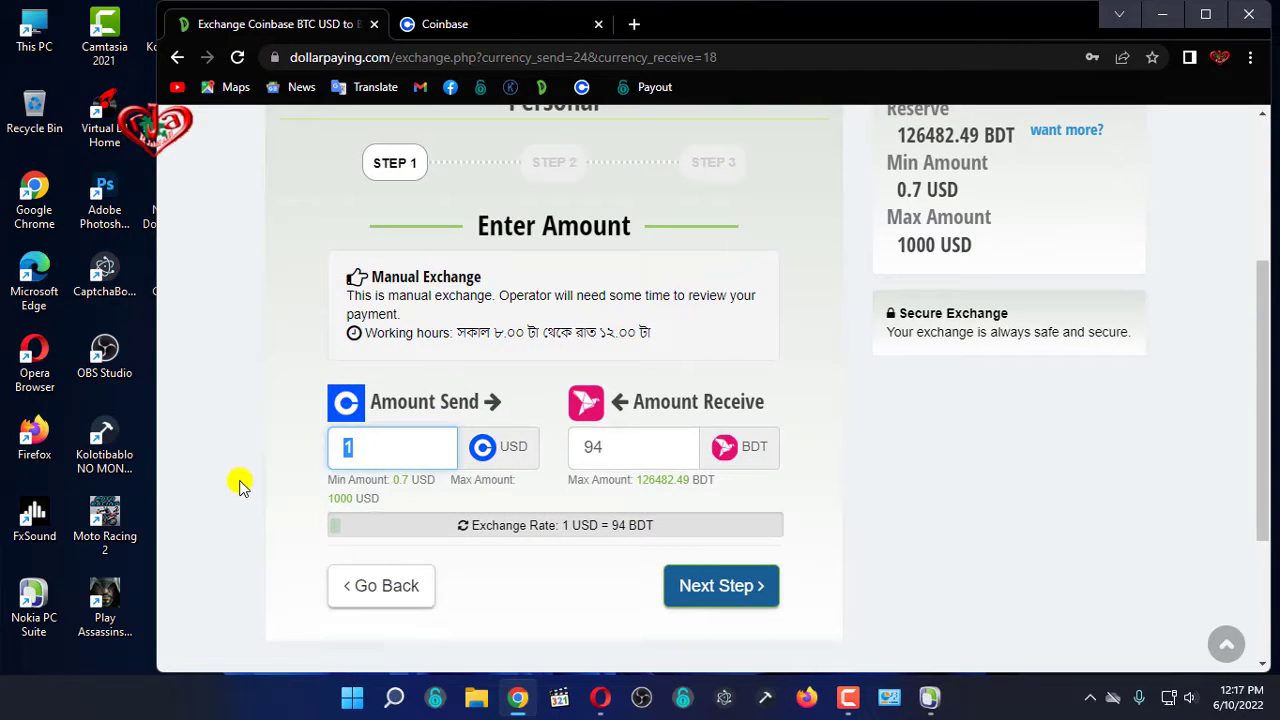
type("7")
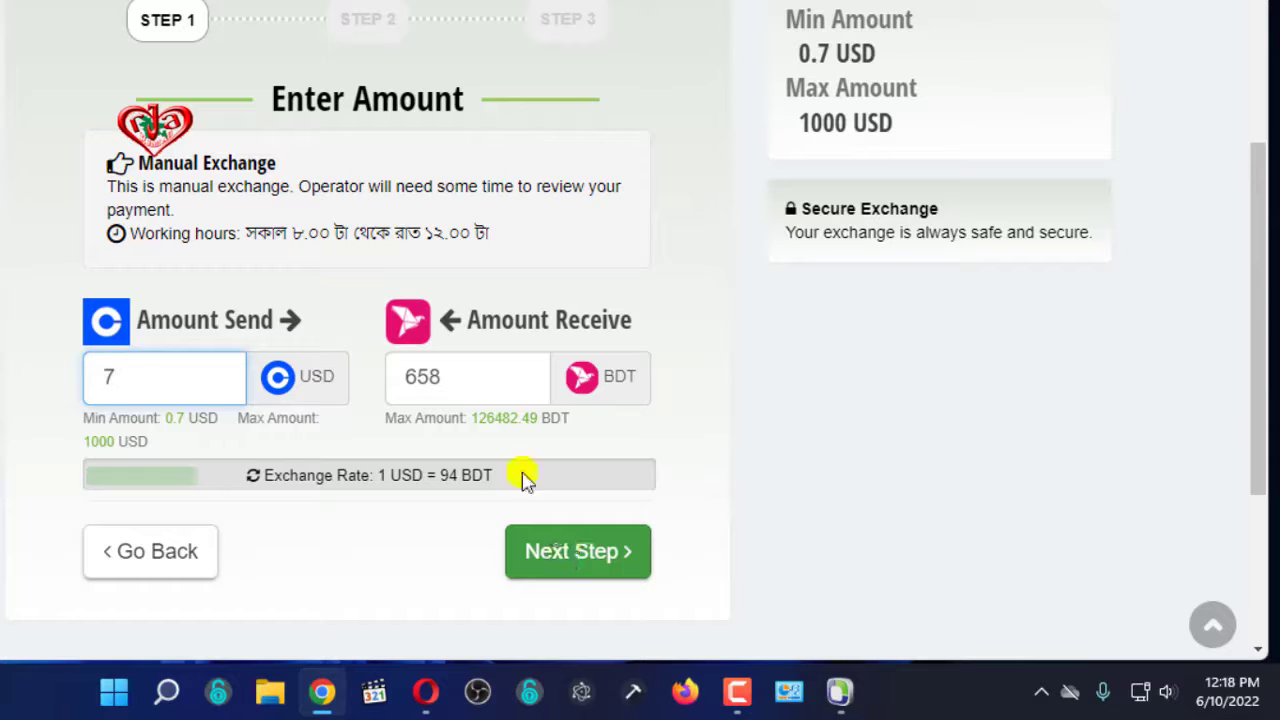
double_click(417, 375)
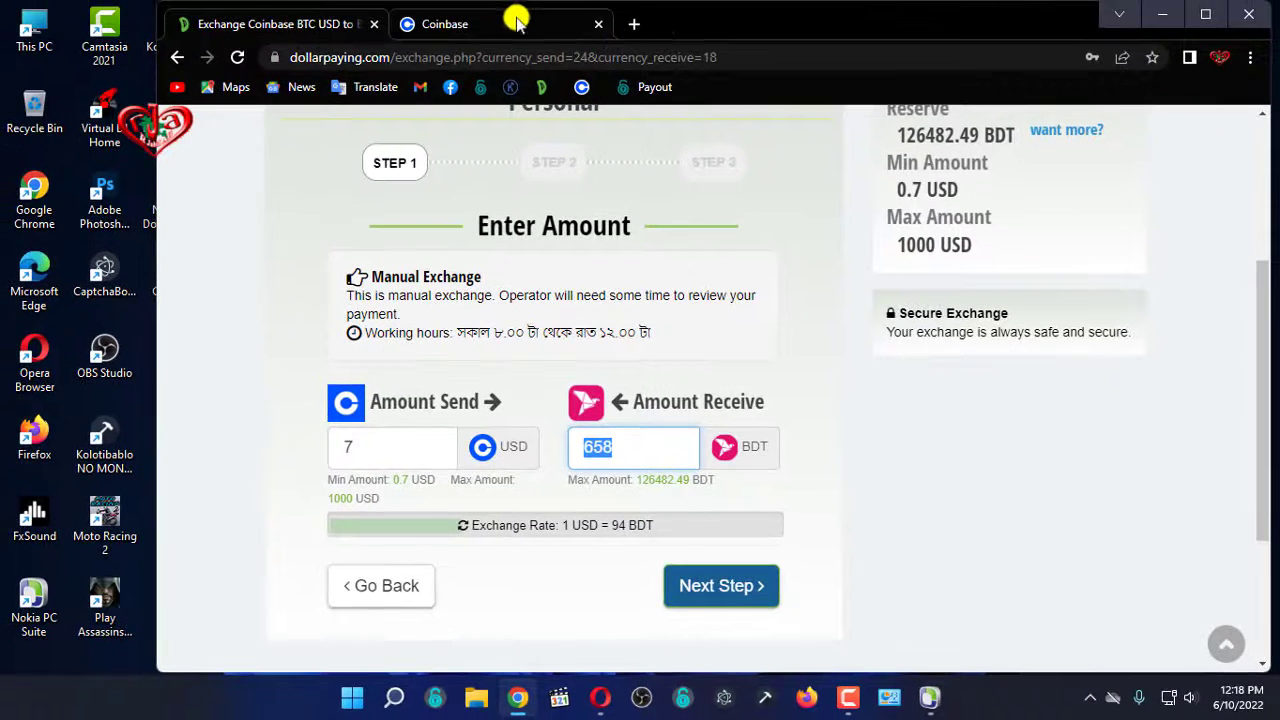
Note 658 in a new tab, check the Coinbase tab, and return to the amount form.
left_click(645, 26)
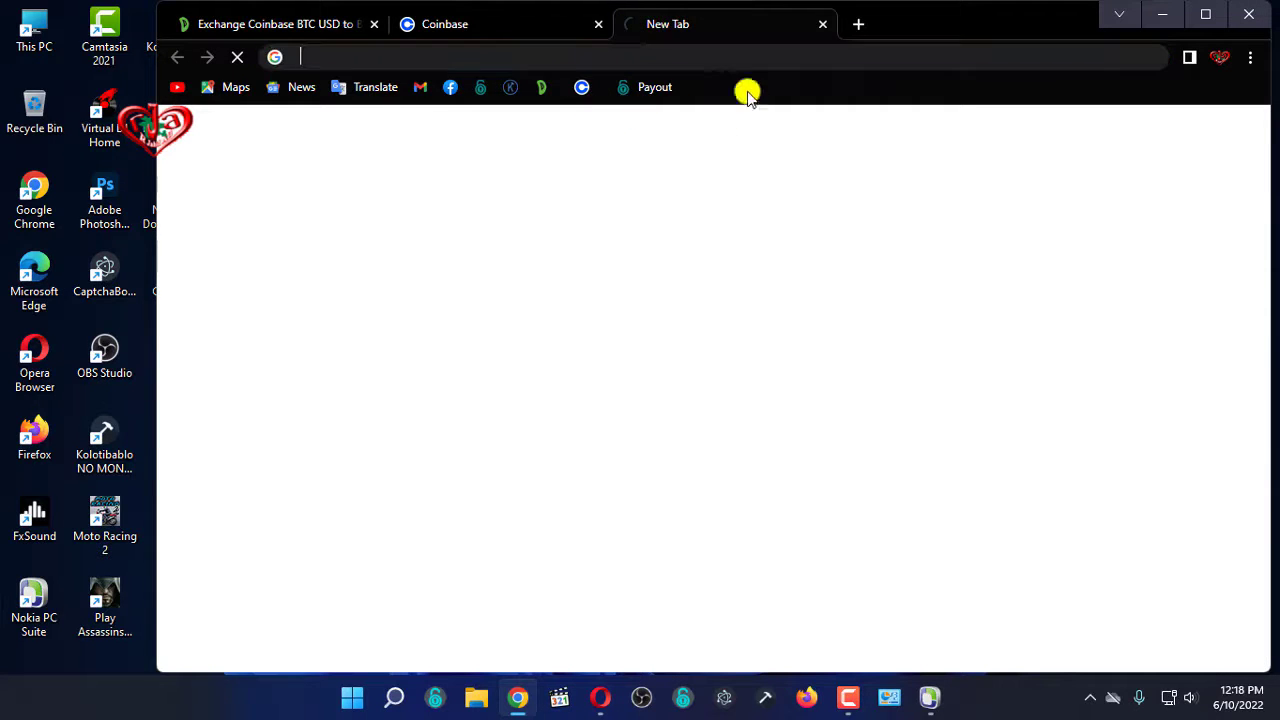
type("658")
left_click(520, 20)
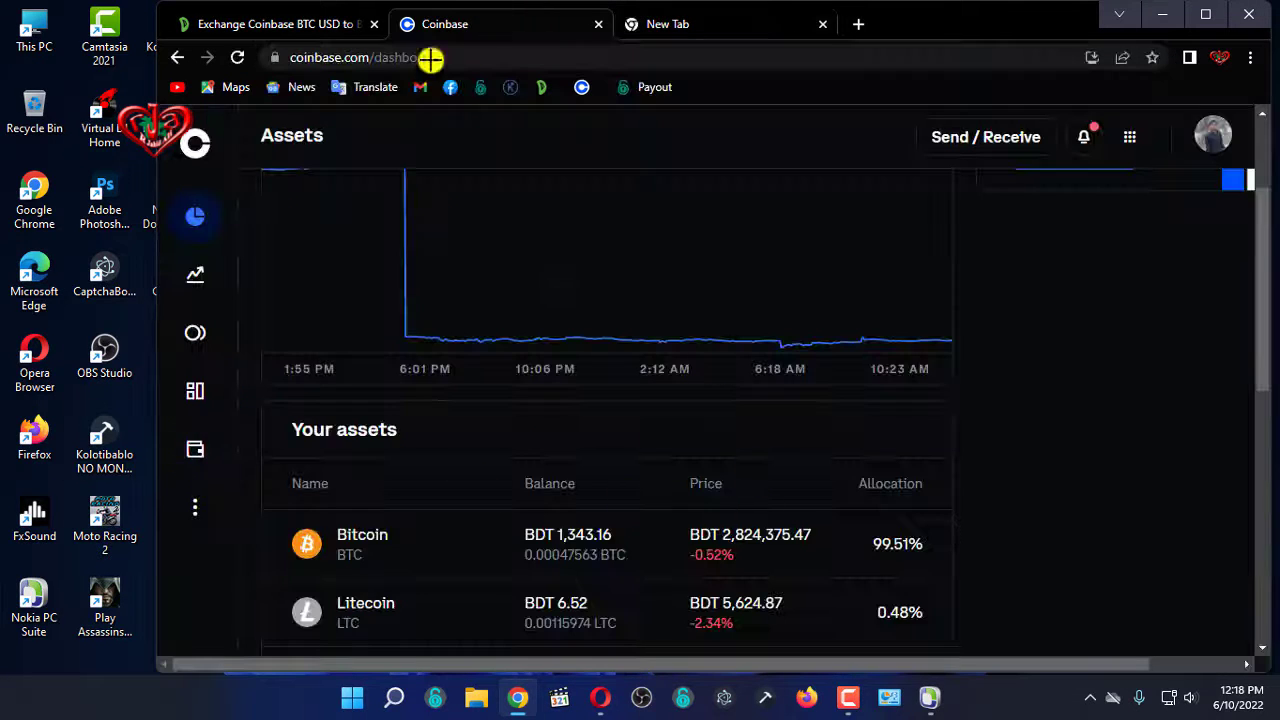
left_click(278, 24)
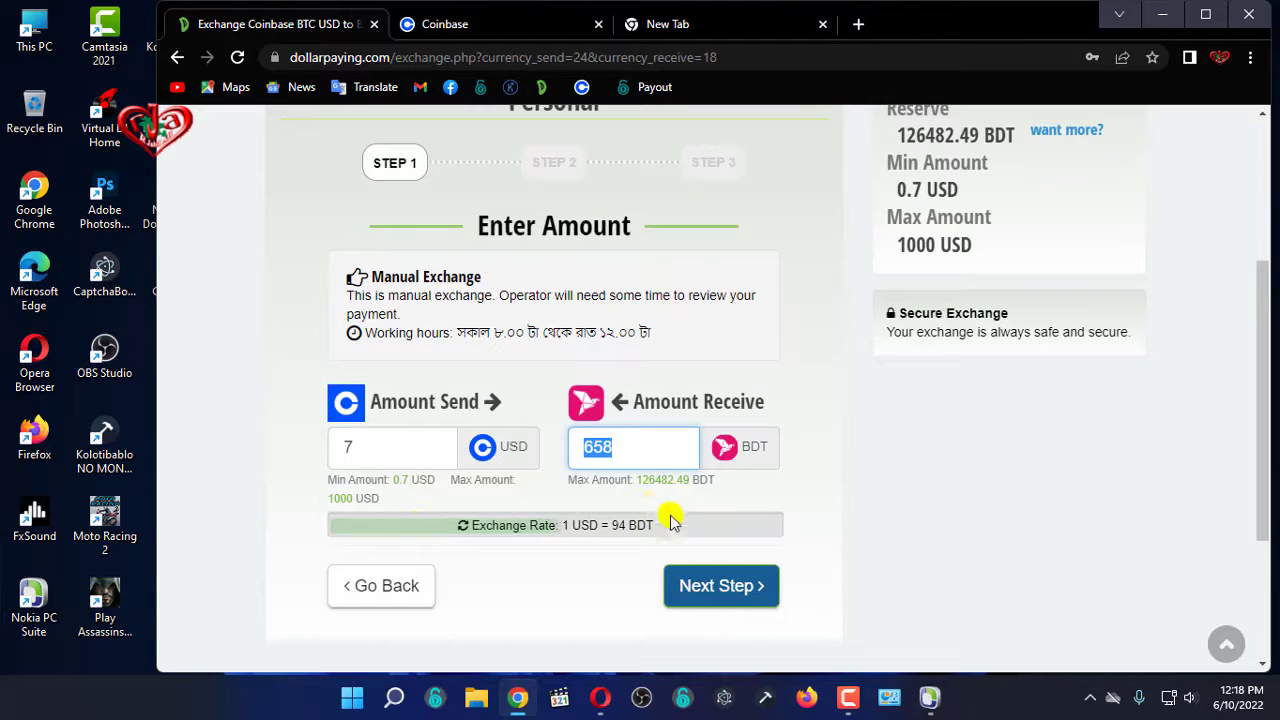
left_click(850, 503)
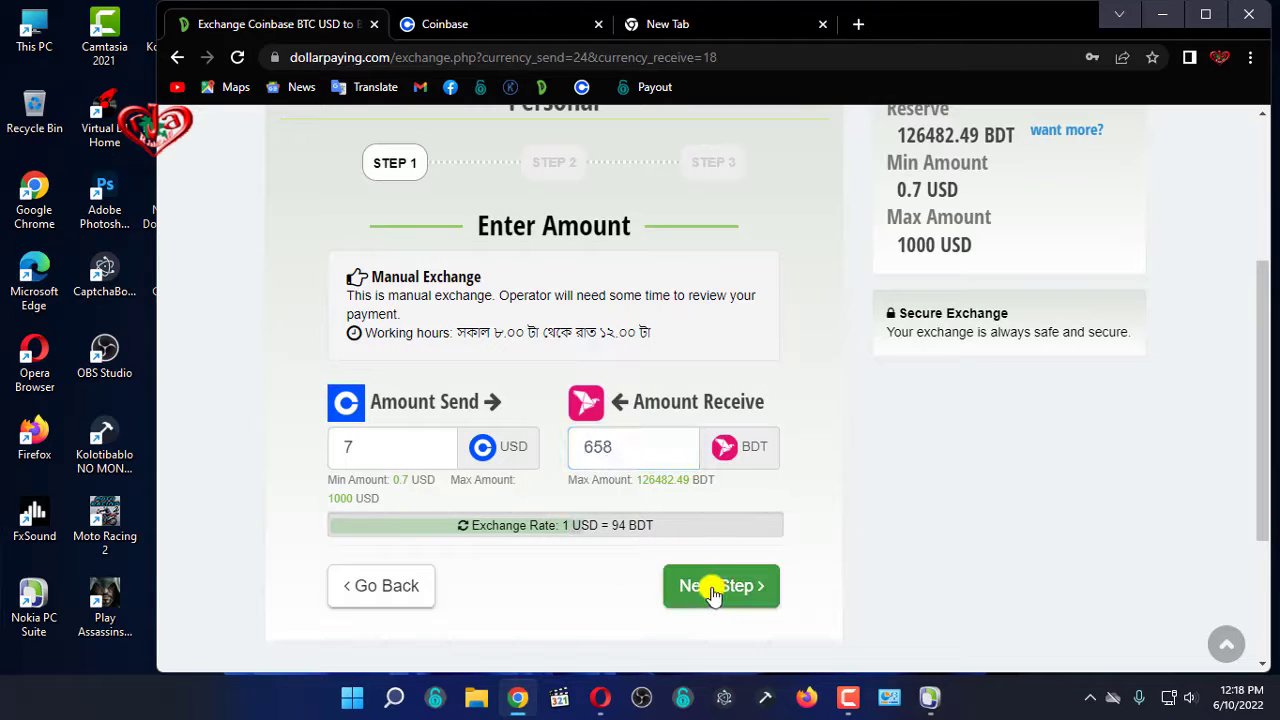
Autofill the phone number and bKash Personal account from saved suggestions and continue to confirmation.
left_click(718, 588)
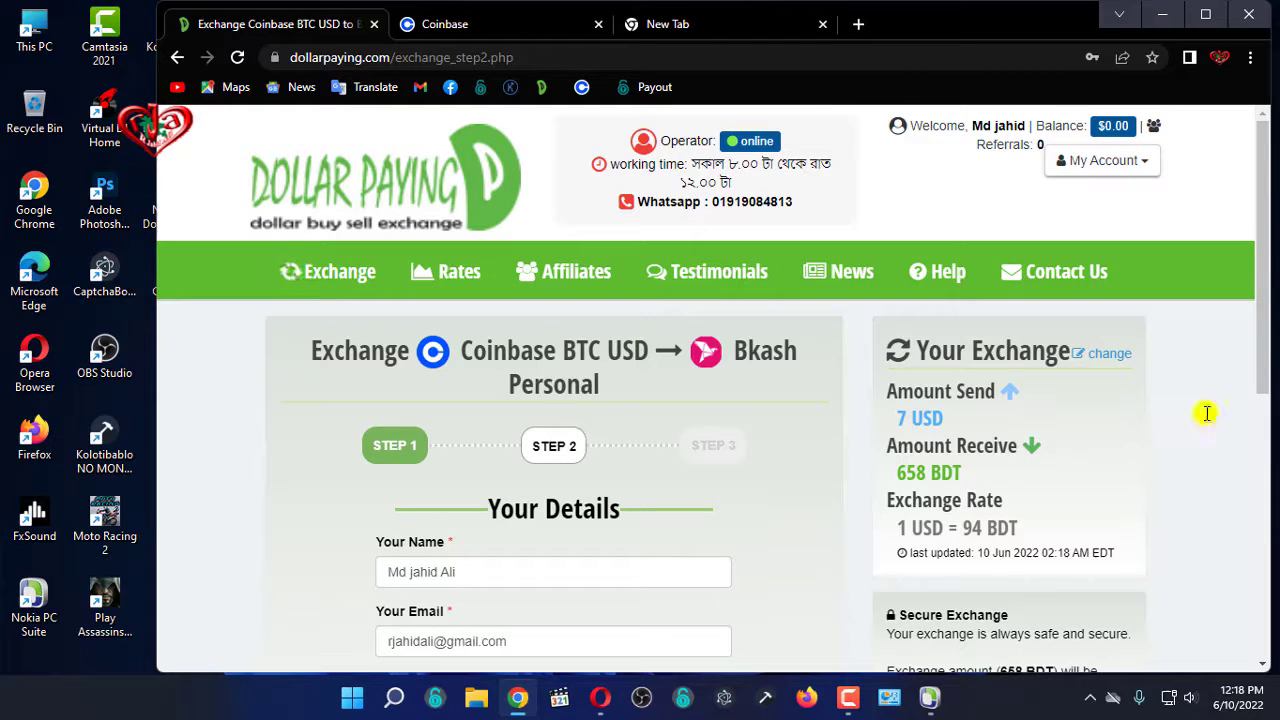
left_click_drag(1260, 206, 1275, 318)
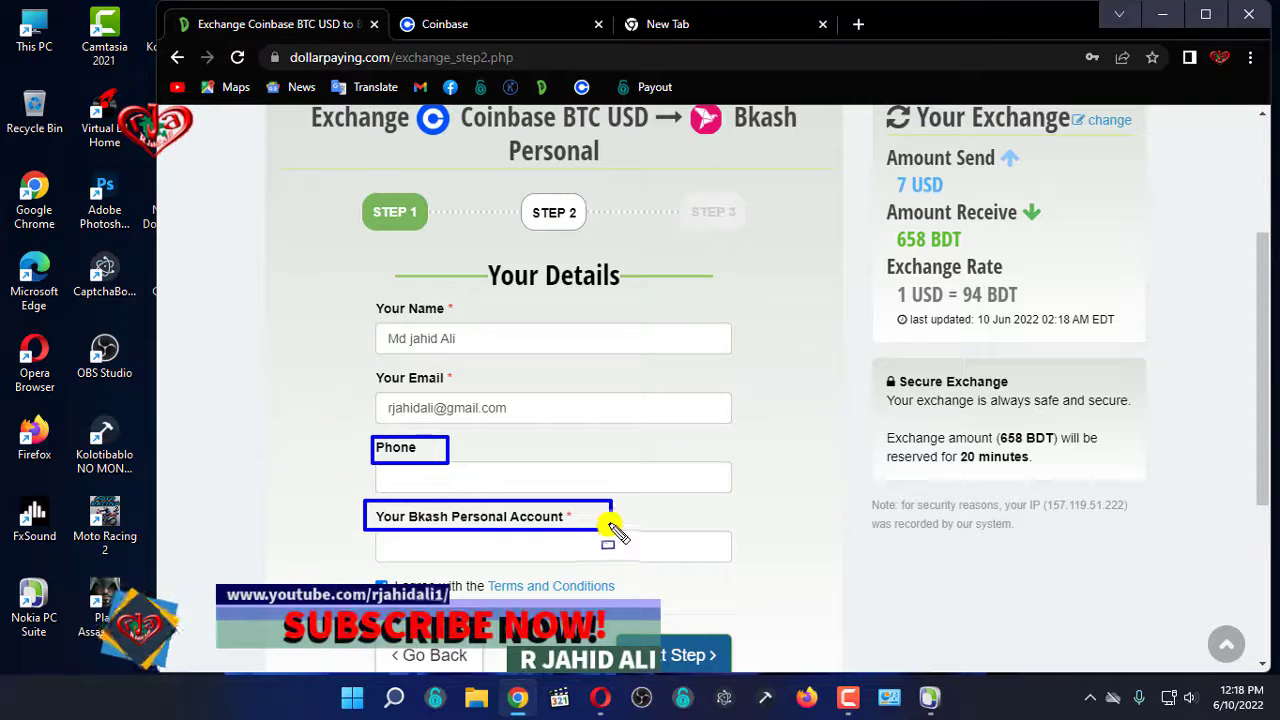
left_click(412, 477)
left_click(508, 525)
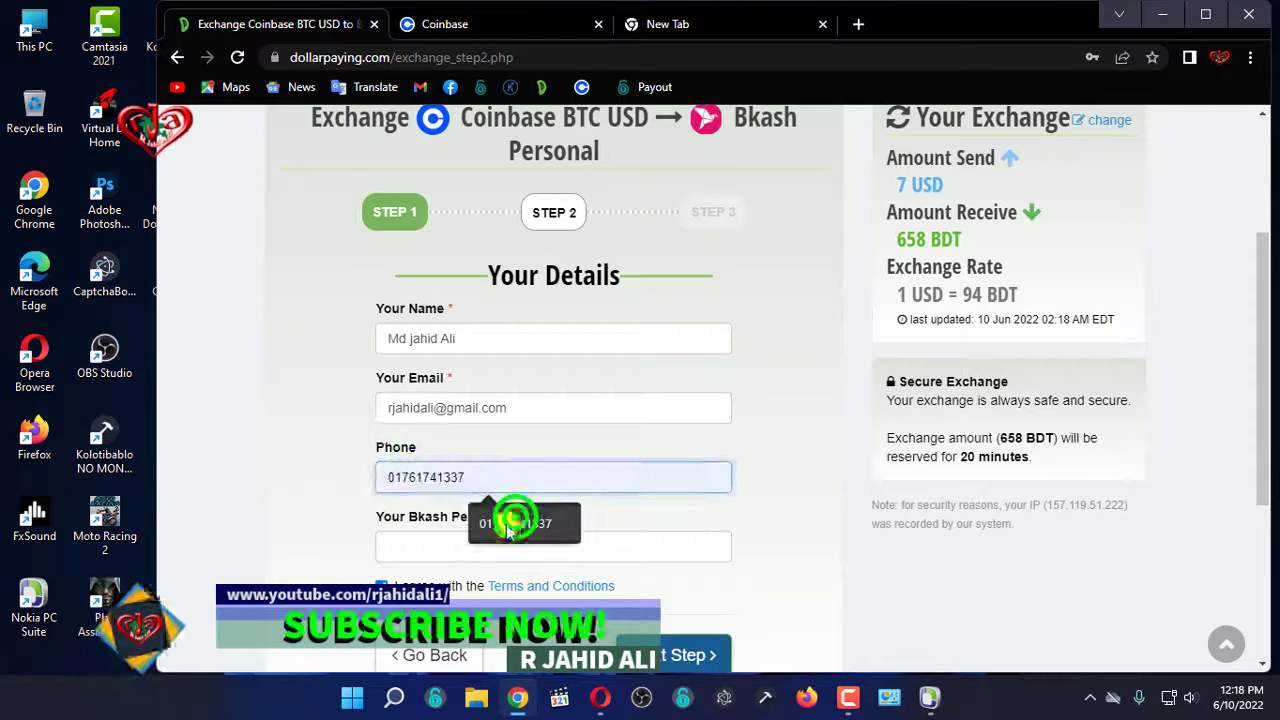
left_click(443, 549)
left_click(491, 588)
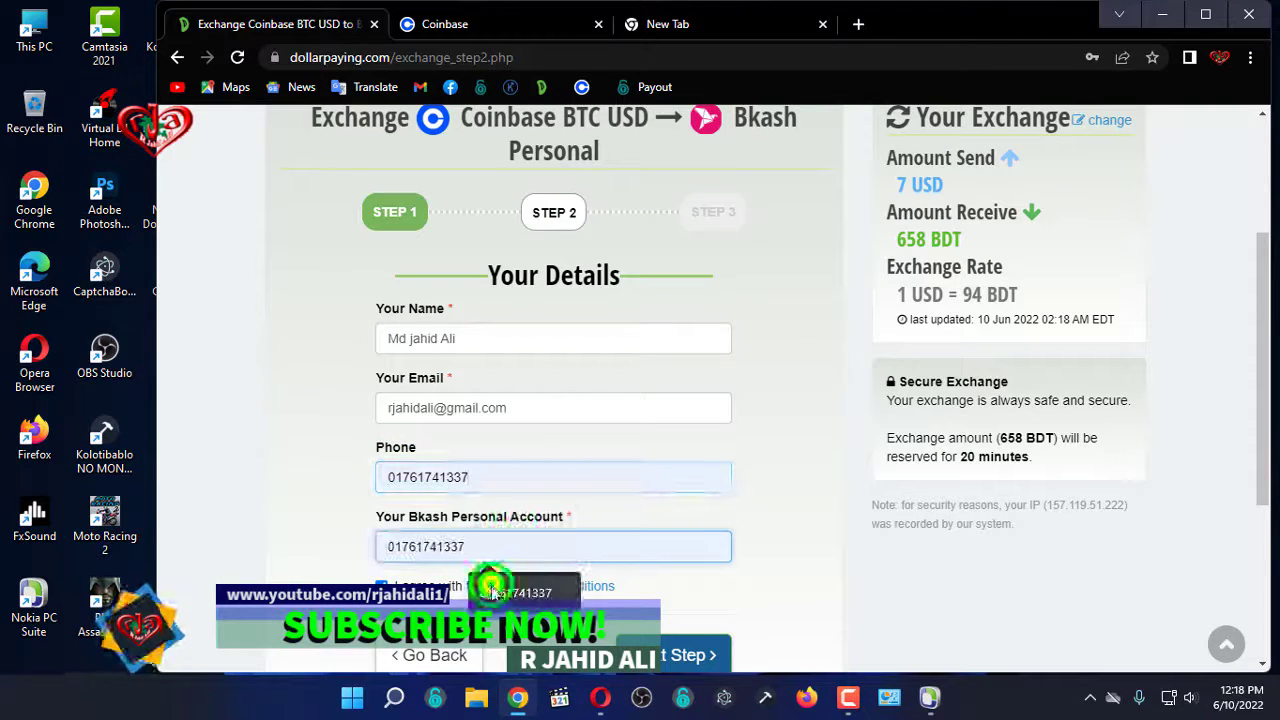
left_click(697, 653)
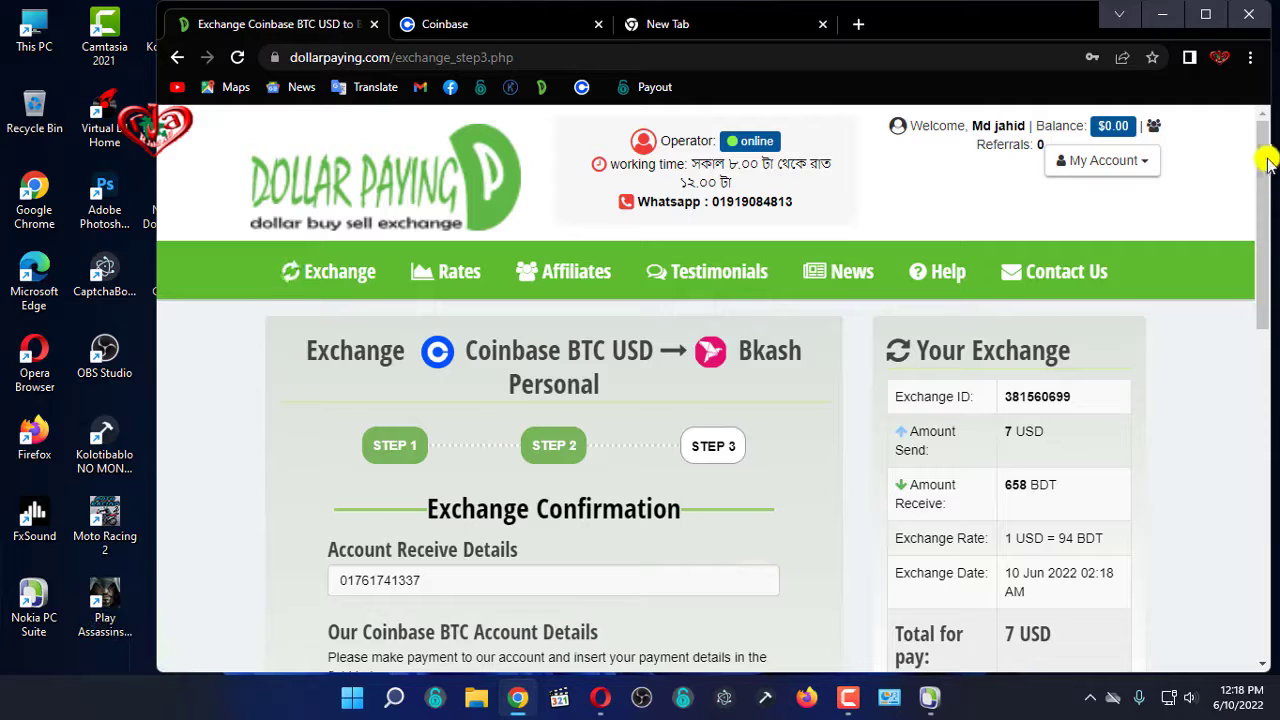
left_click_drag(1268, 165, 1275, 352)
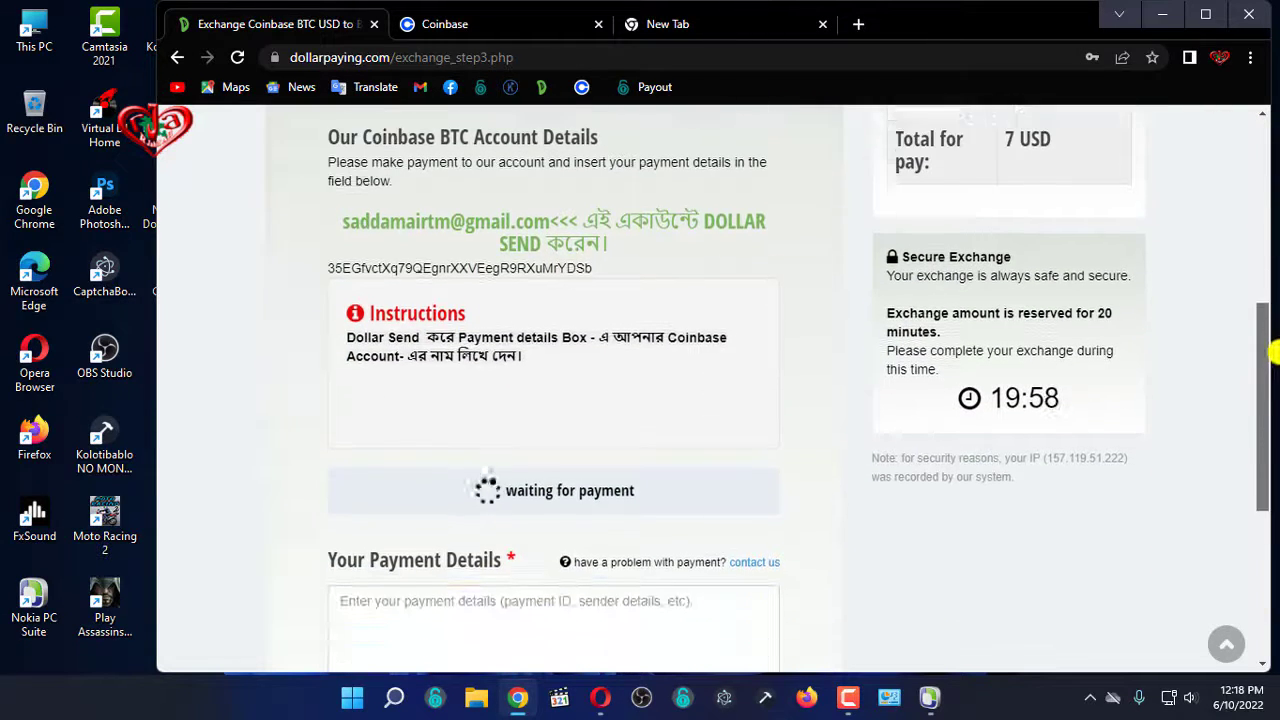
scroll(1275, 352, "down", 1)
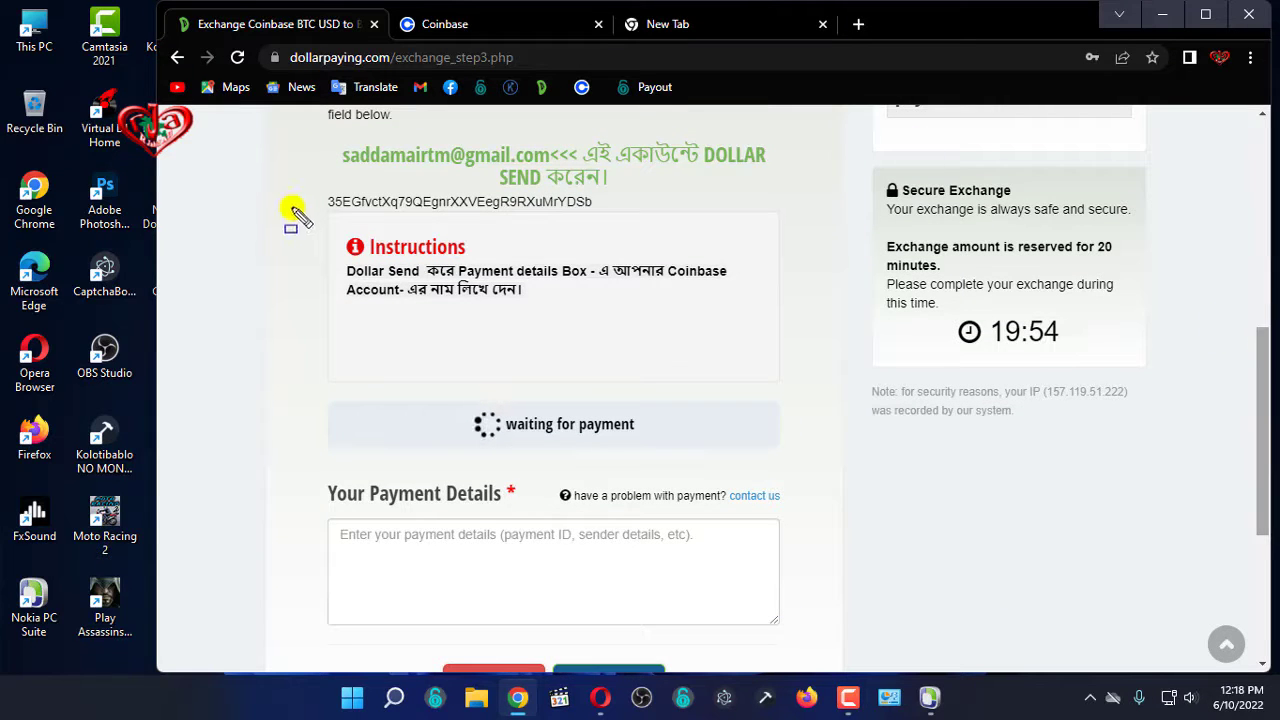
left_click_drag(338, 145, 563, 172)
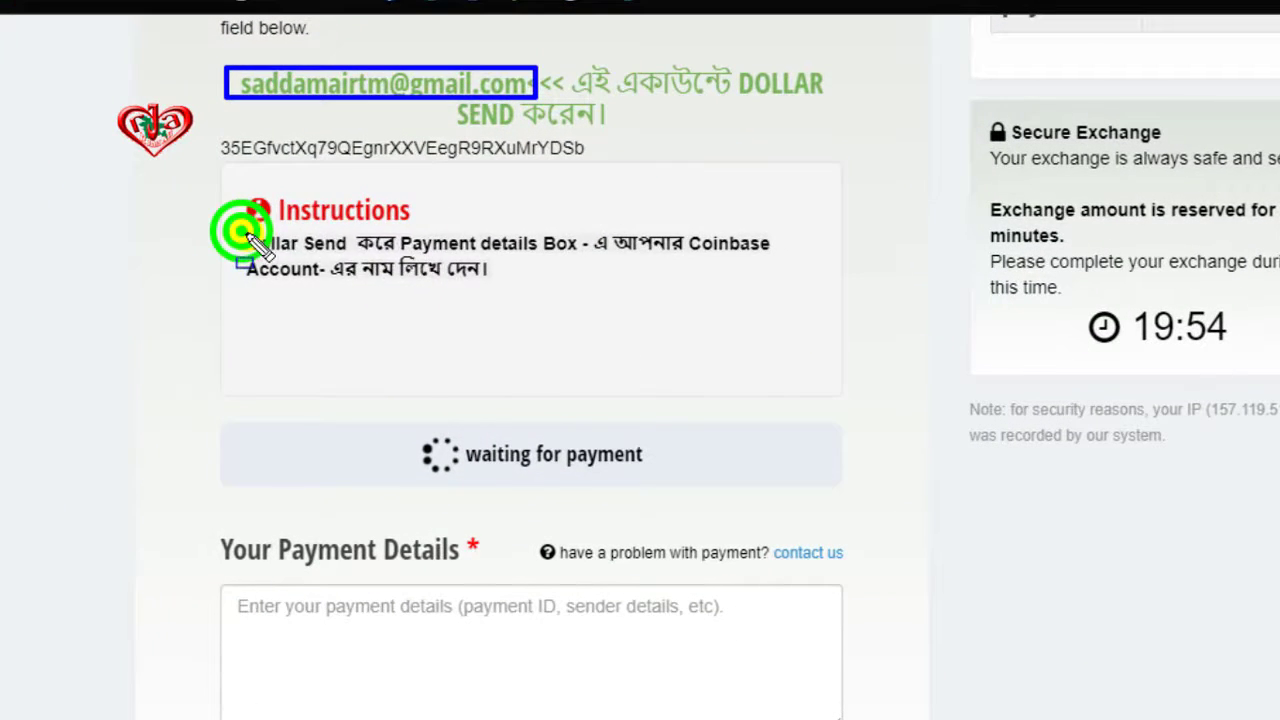
left_click_drag(342, 262, 672, 287)
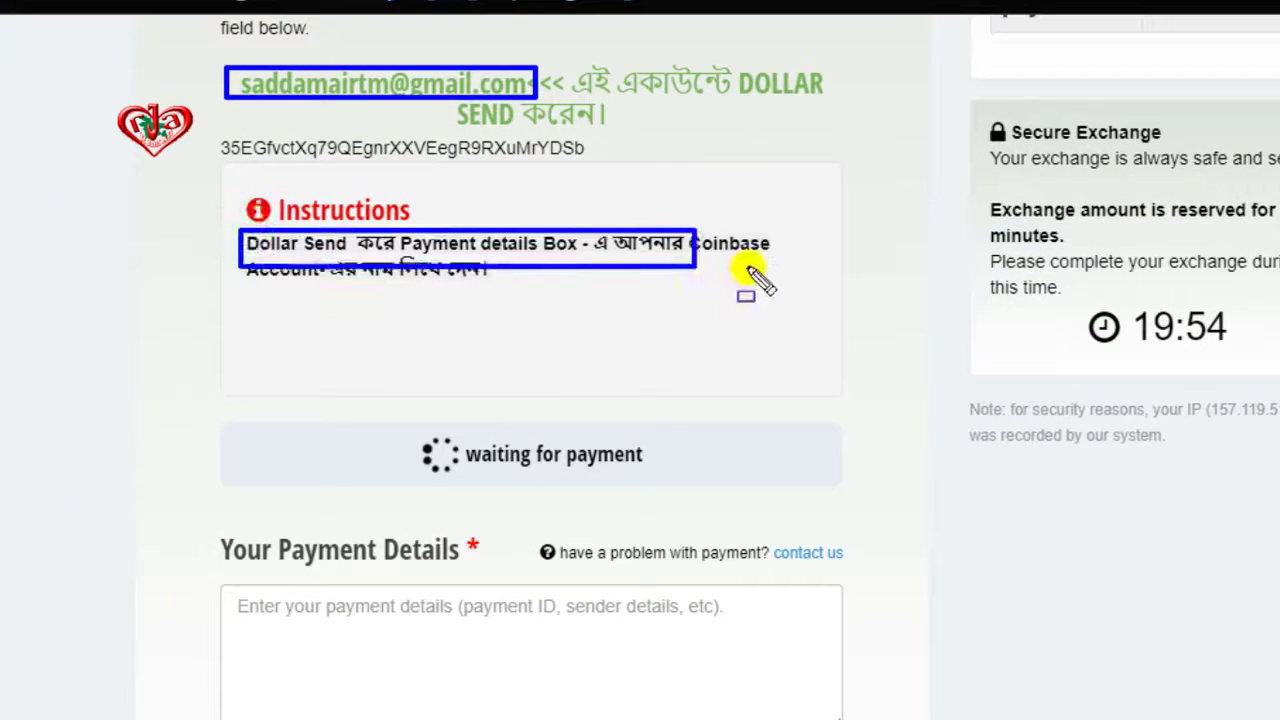
left_click_drag(750, 270, 815, 277)
left_click_drag(230, 532, 491, 565)
left_click_drag(200, 580, 865, 719)
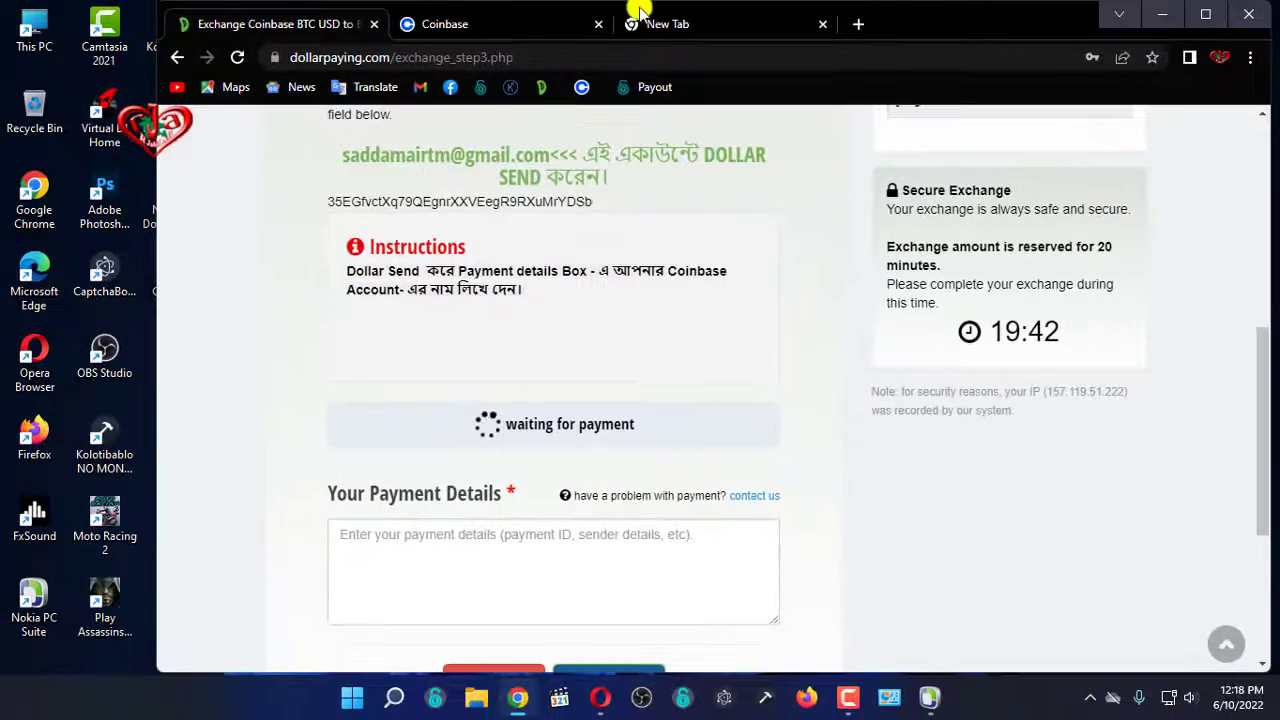
Open Coinbase's Send / Receive panel and enter 7 BDT of Bitcoin to send.
left_click(475, 33)
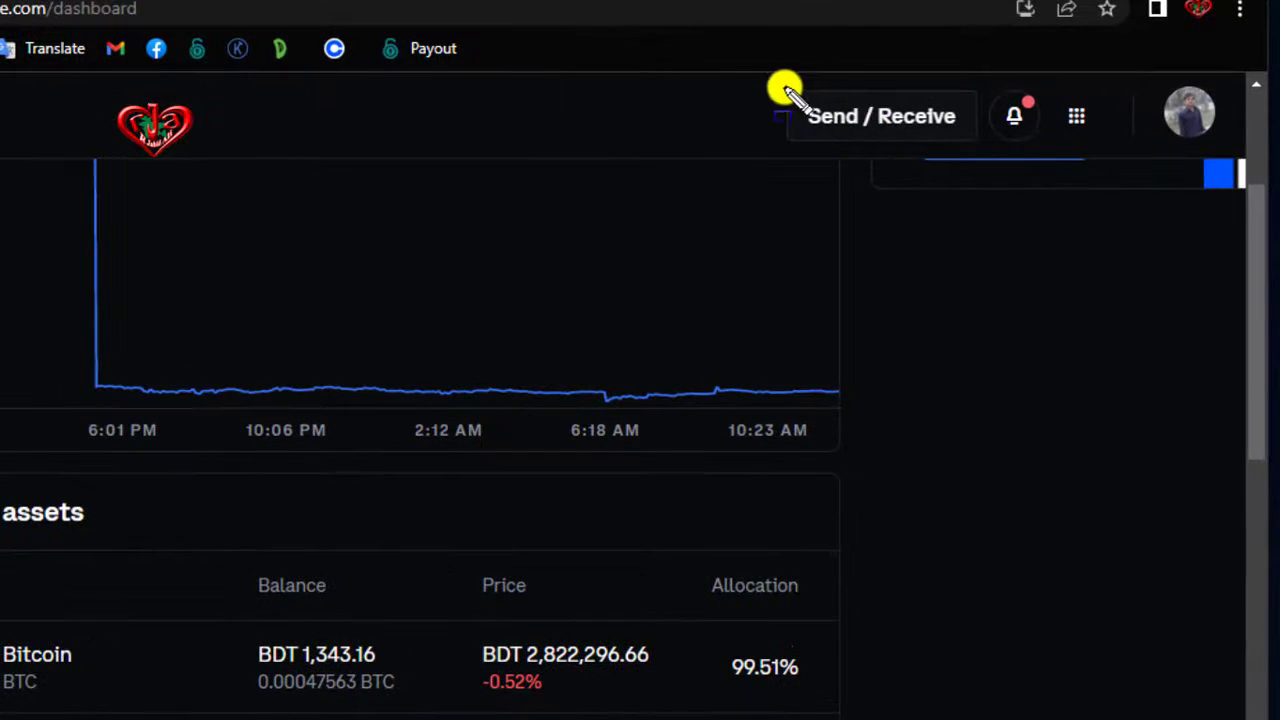
left_click(770, 95)
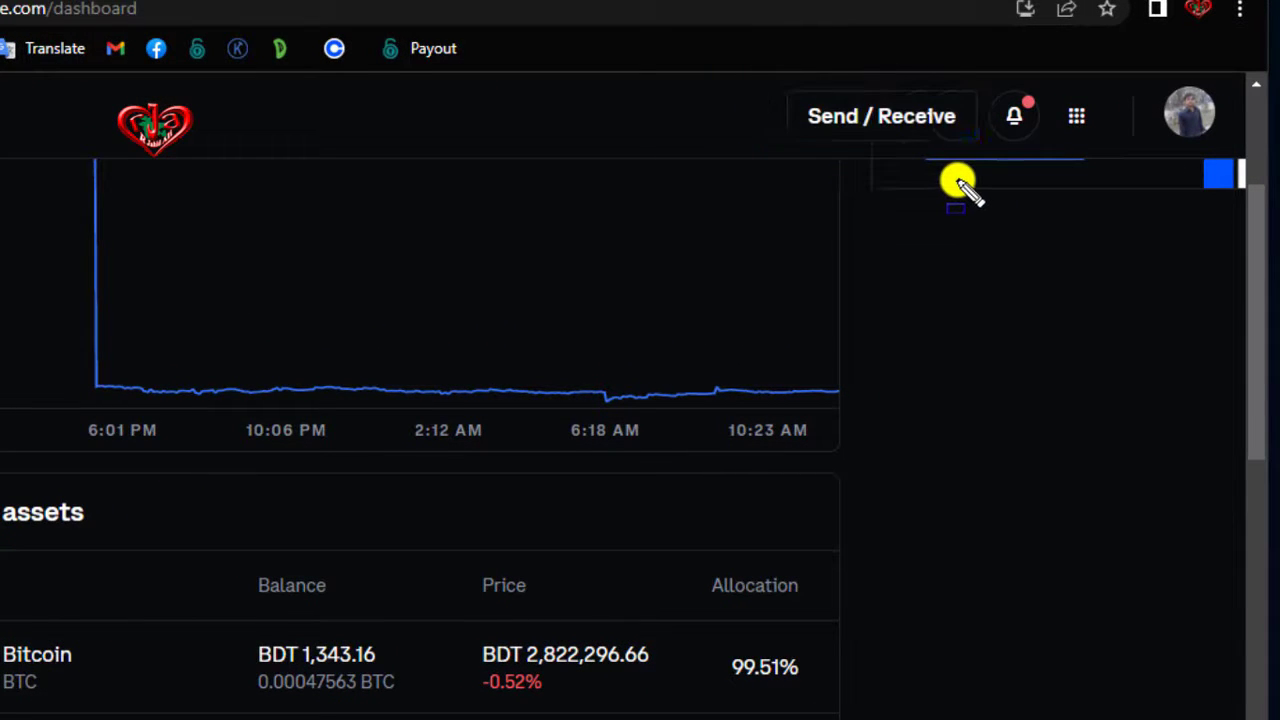
left_click(910, 120)
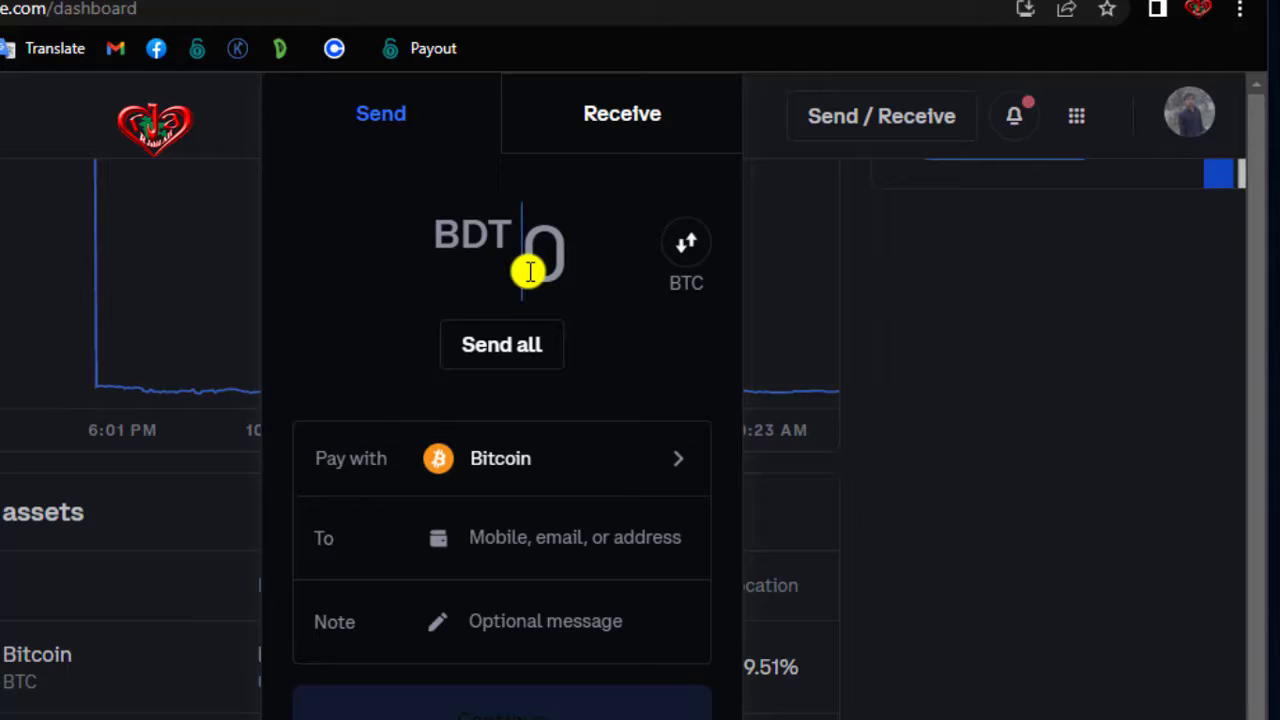
type("7")
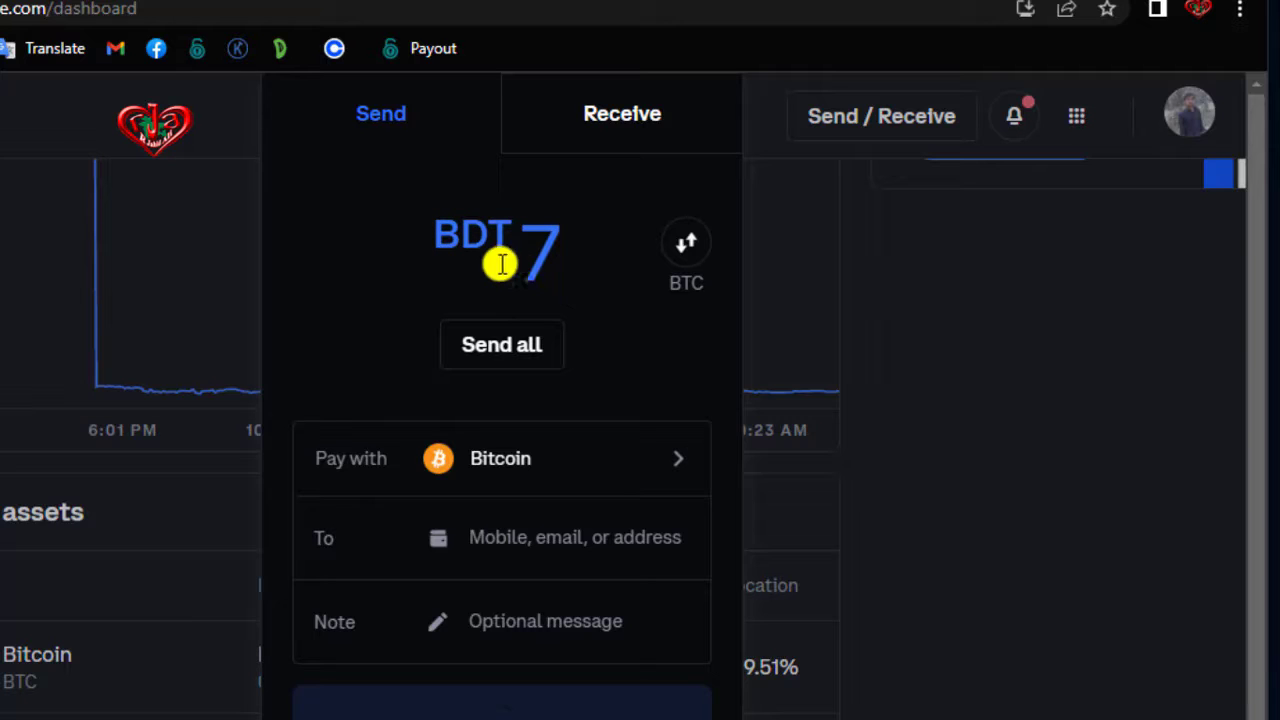
left_click_drag(567, 253, 512, 249)
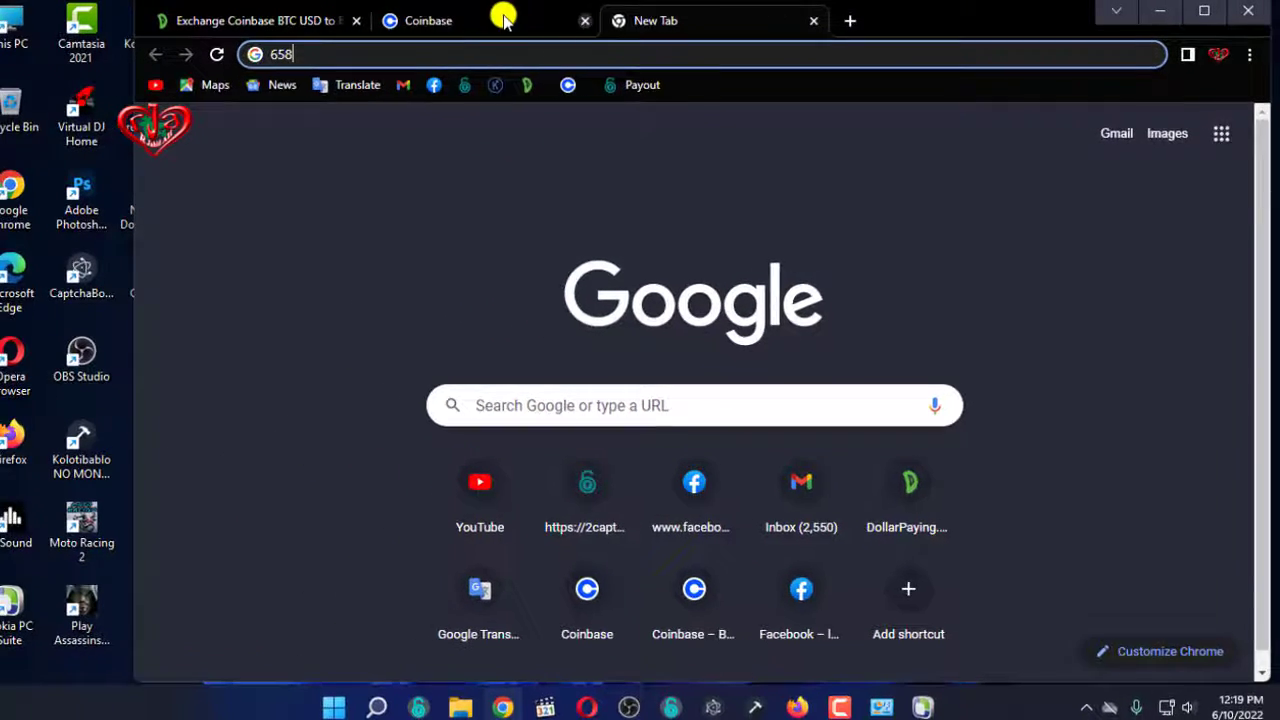
Outline the BDT and BTC conversion labels on the send panel.
left_click(490, 24)
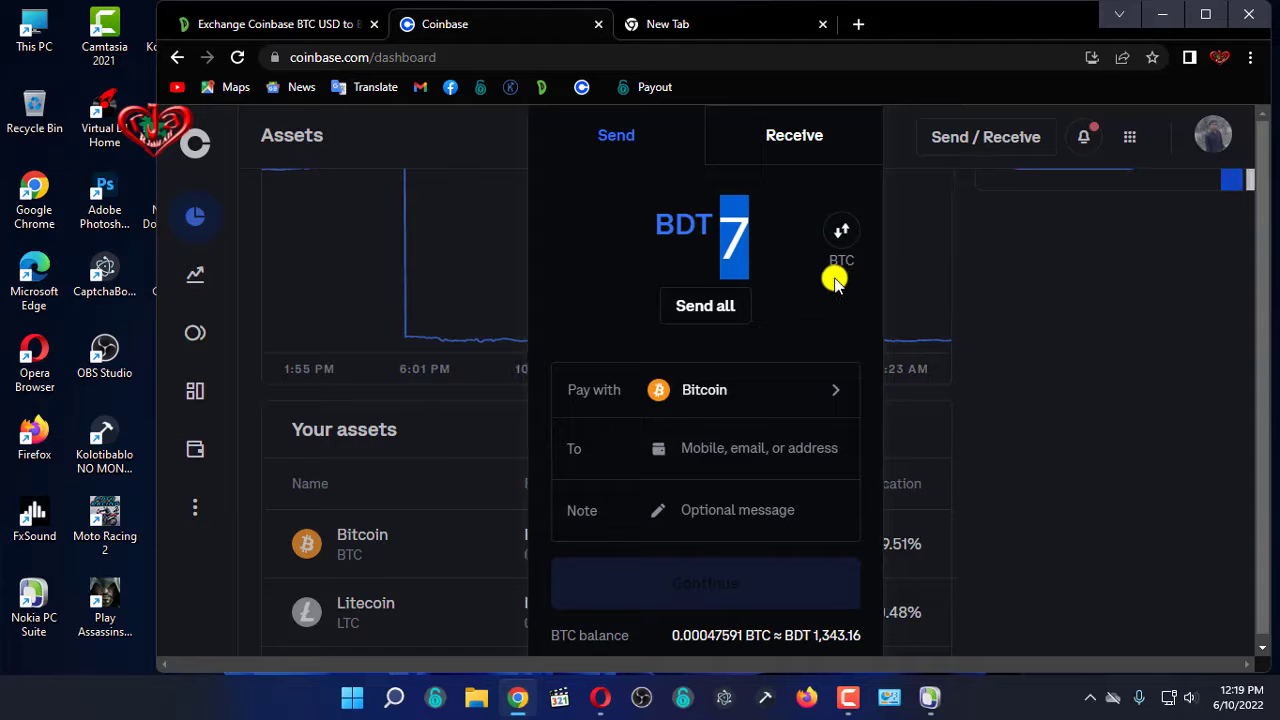
left_click_drag(648, 212, 710, 245)
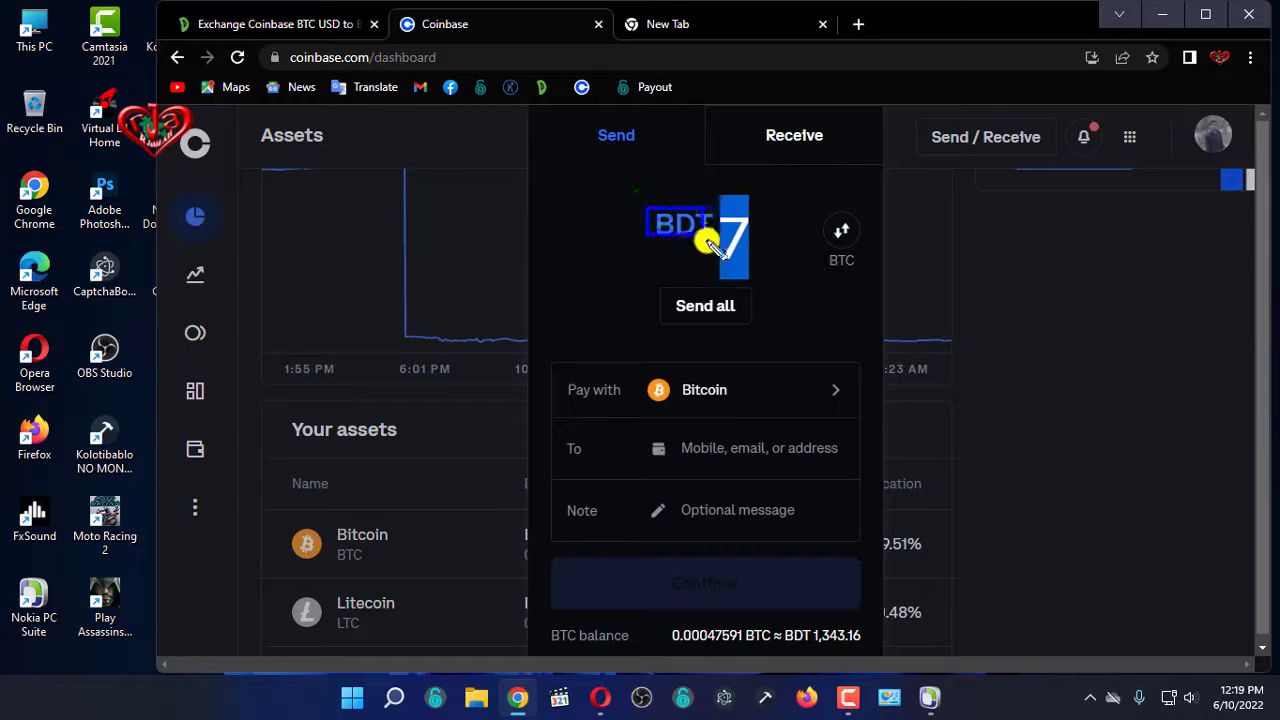
left_click_drag(815, 252, 871, 280)
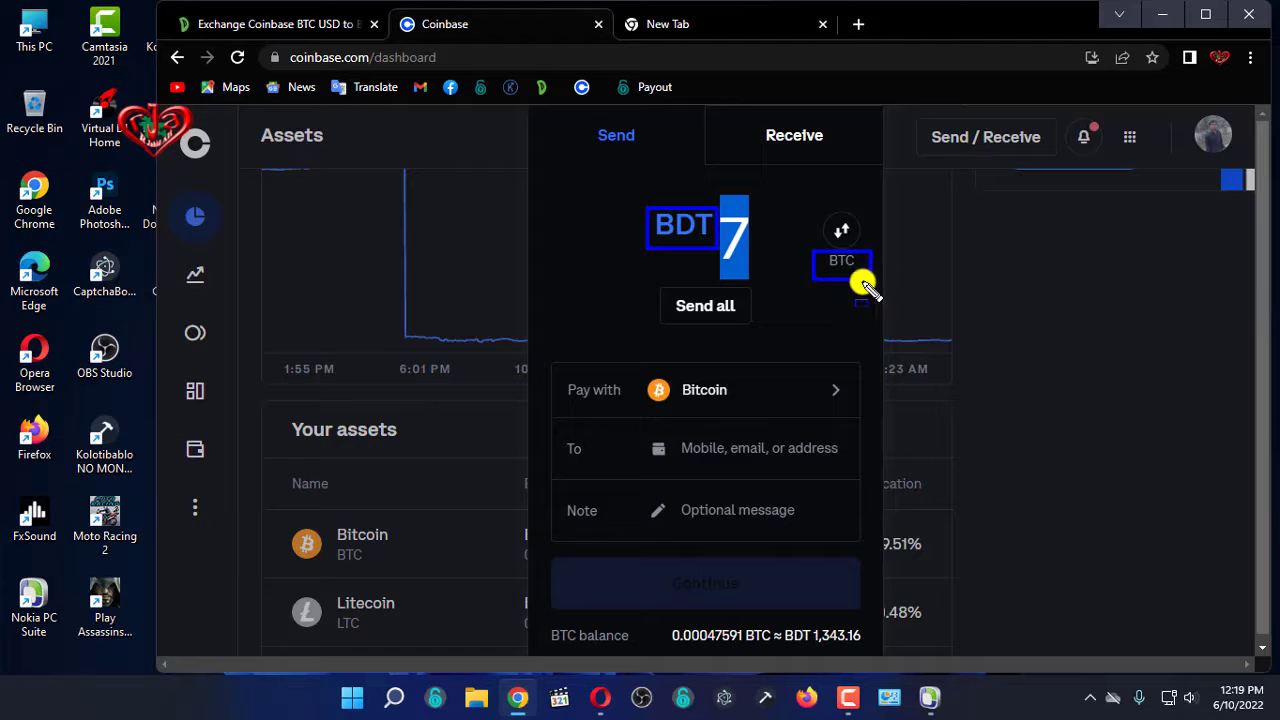
left_click(690, 24)
Search Google for btc=usd in a new tab to bring up the currency converter.
left_click(465, 60)
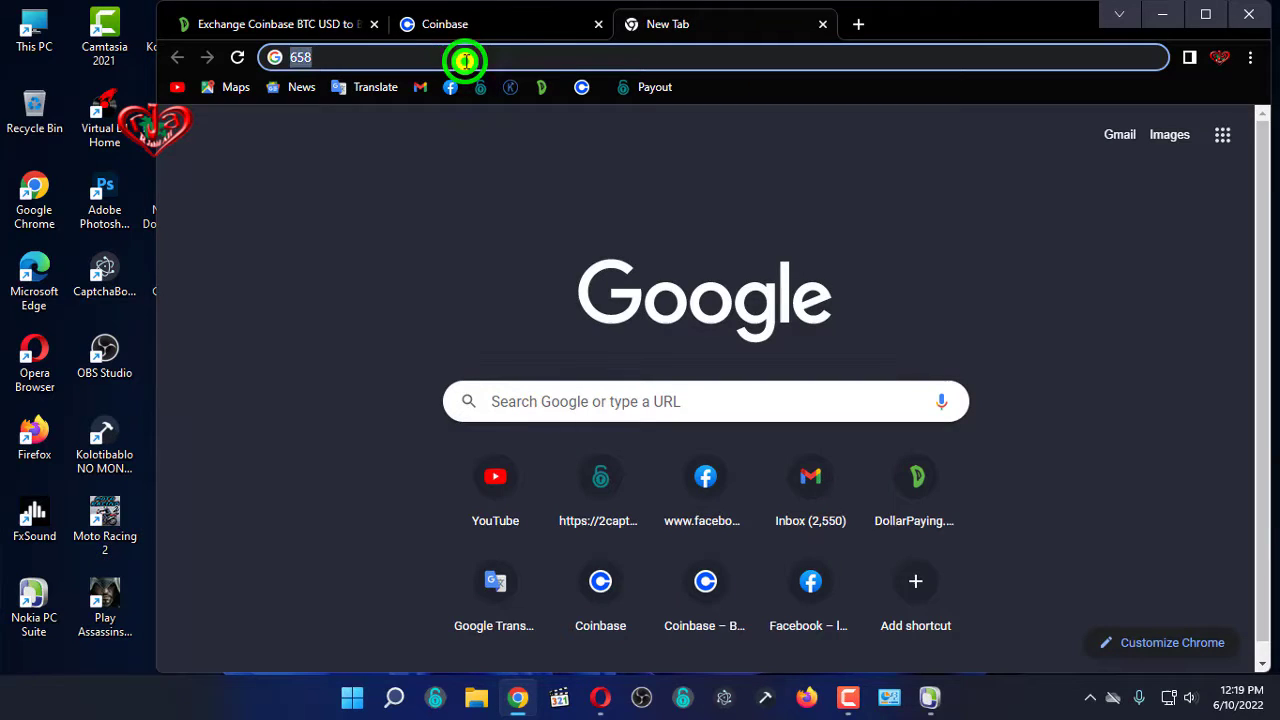
left_click(860, 27)
left_click(641, 57)
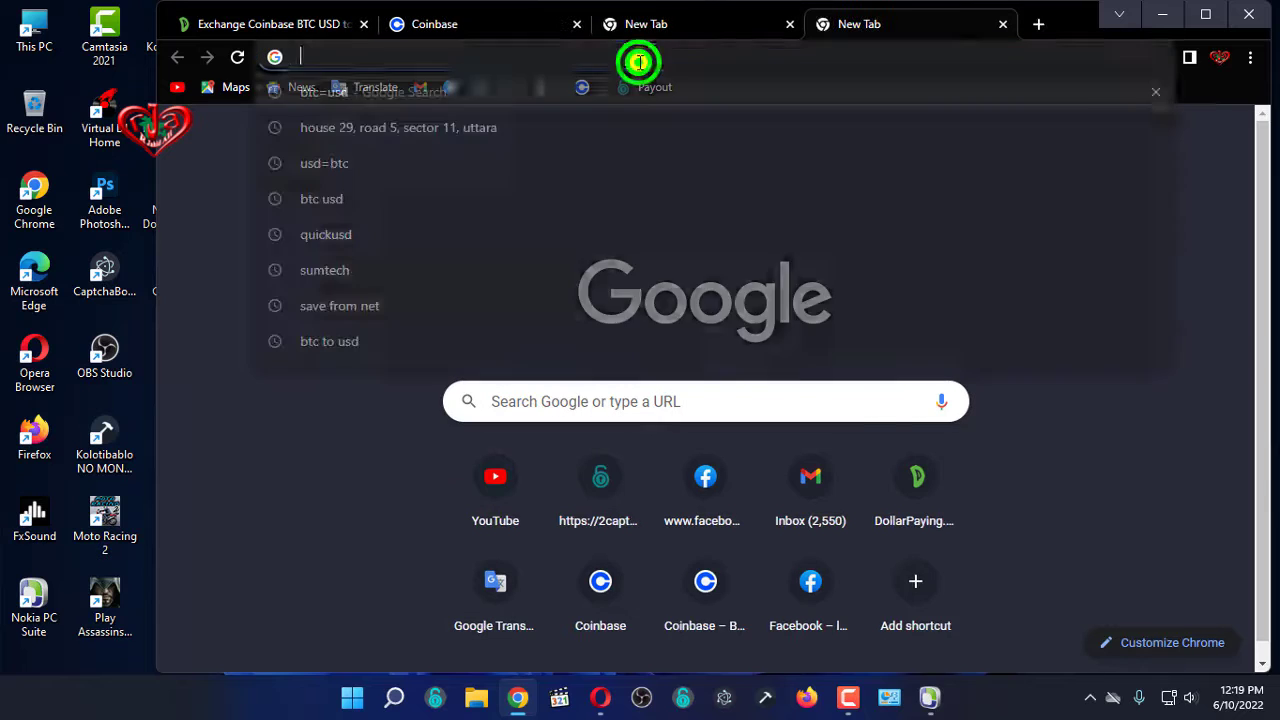
type("bd")
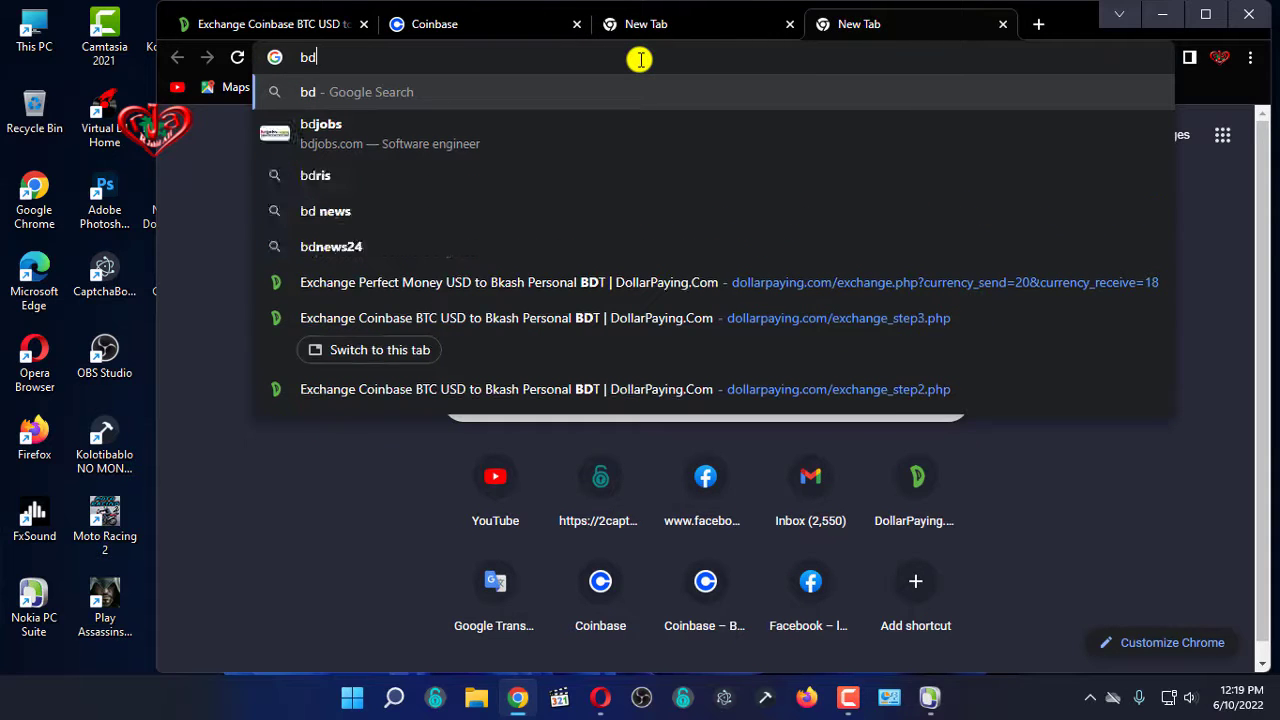
key("BackSpace")
type("t")
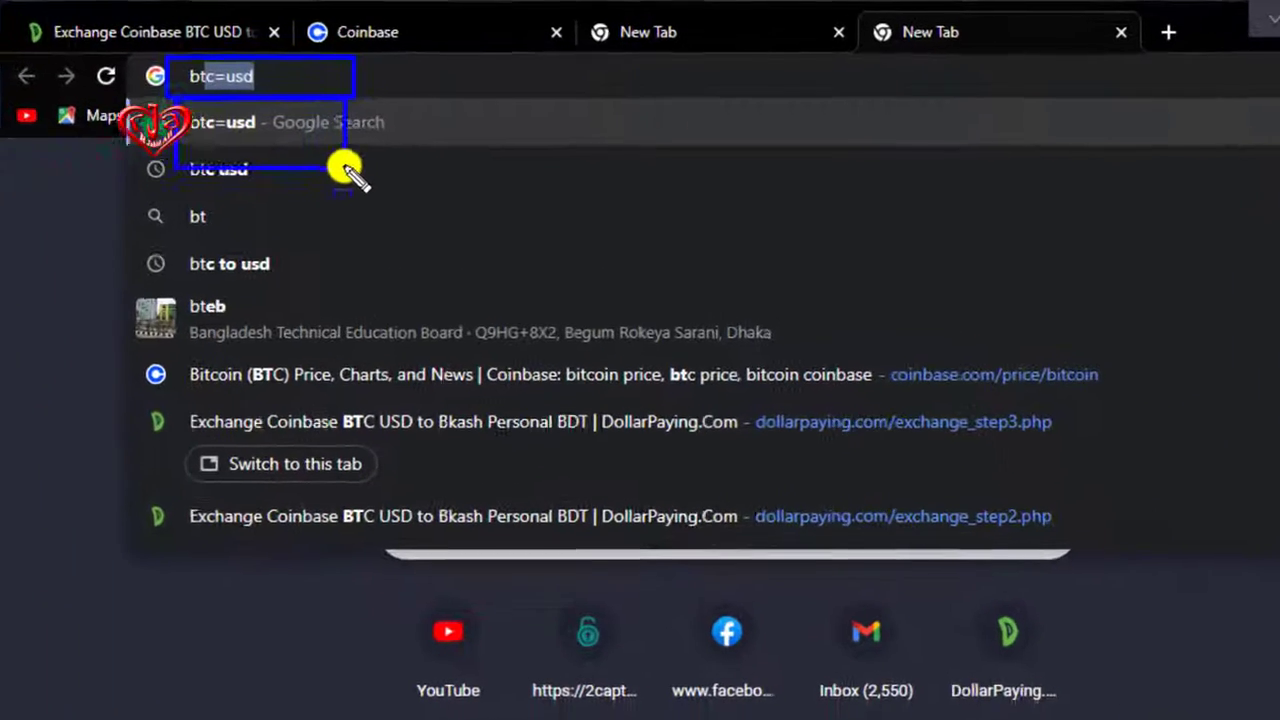
key("Escape")
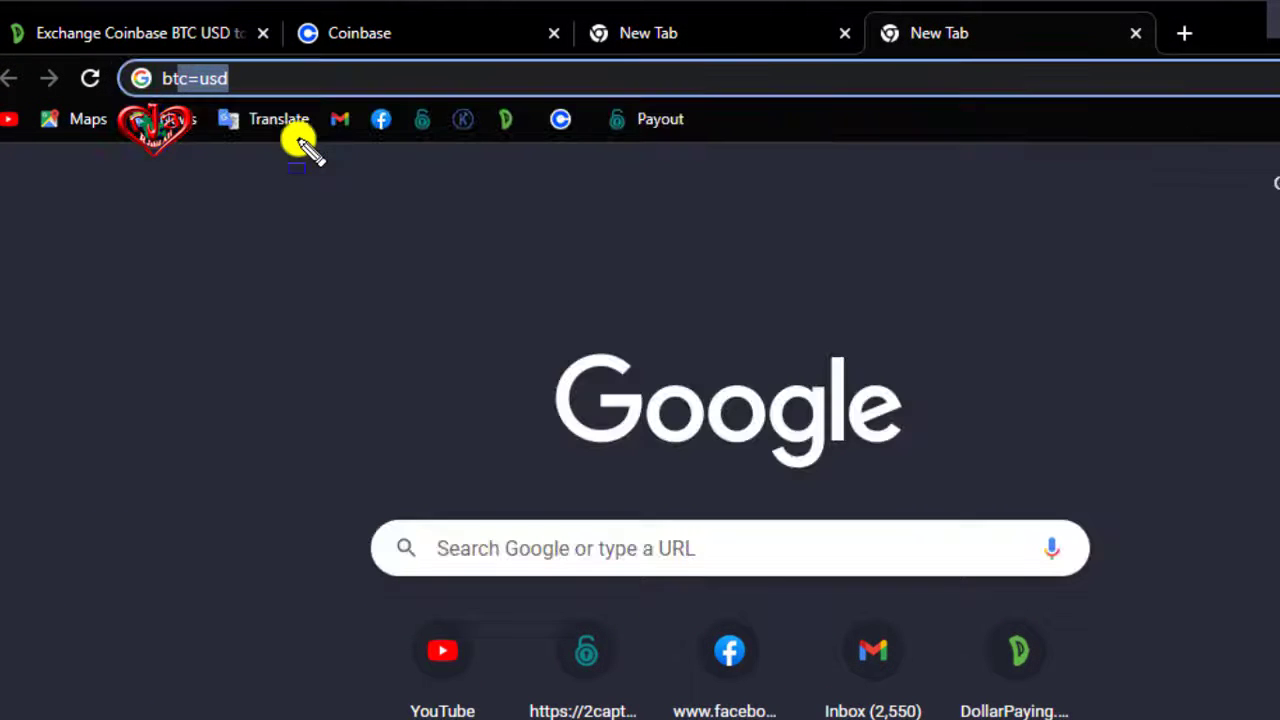
left_click(262, 74)
key("Return")
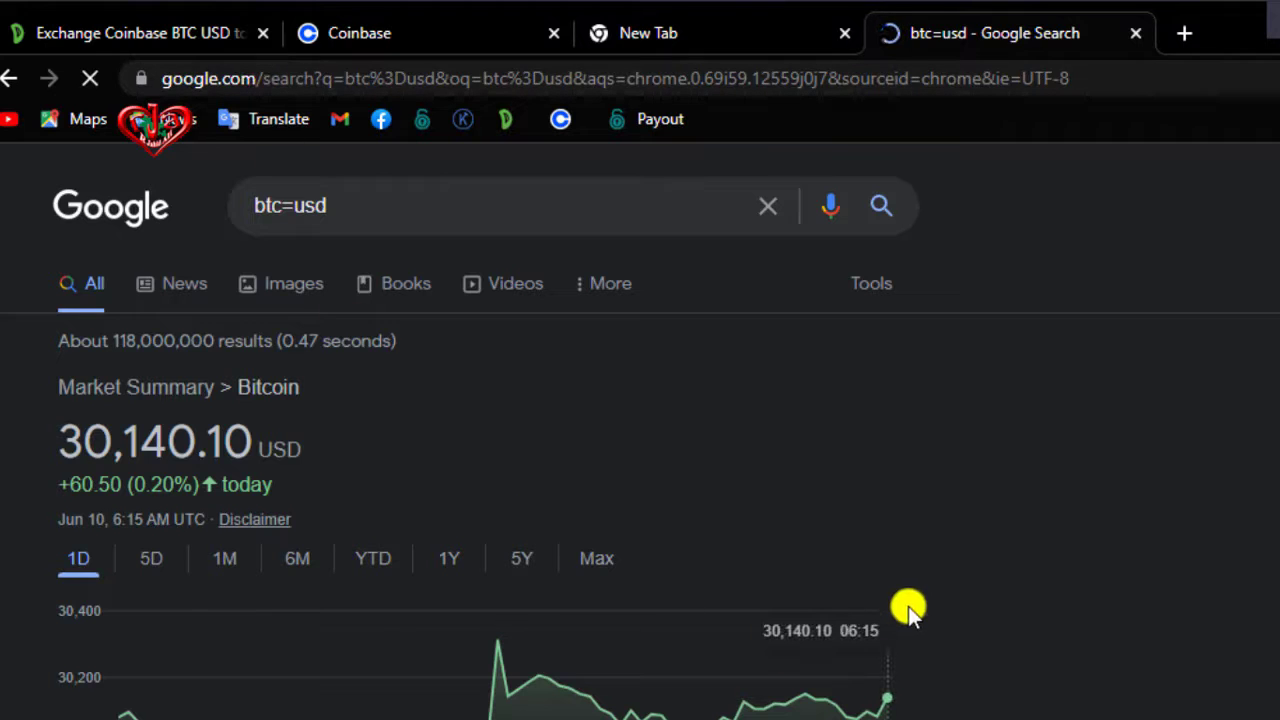
scroll(476, 464, "down", 3)
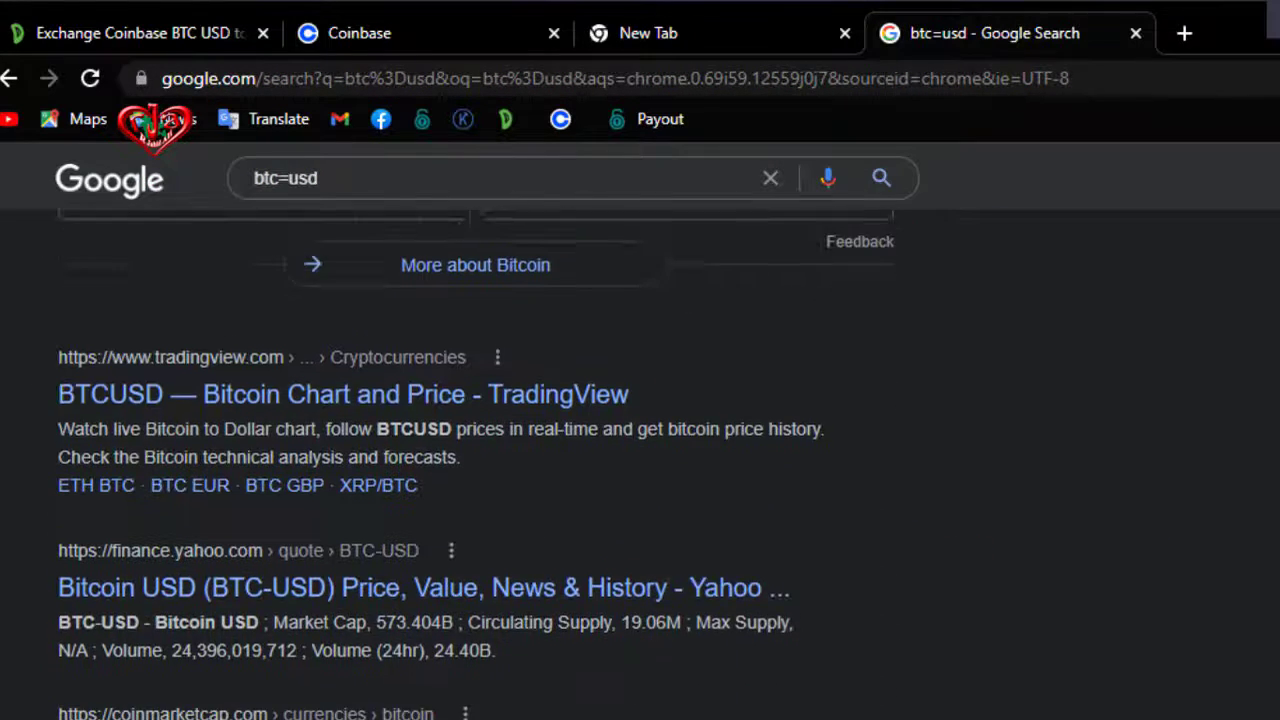
scroll(476, 464, "up", 3)
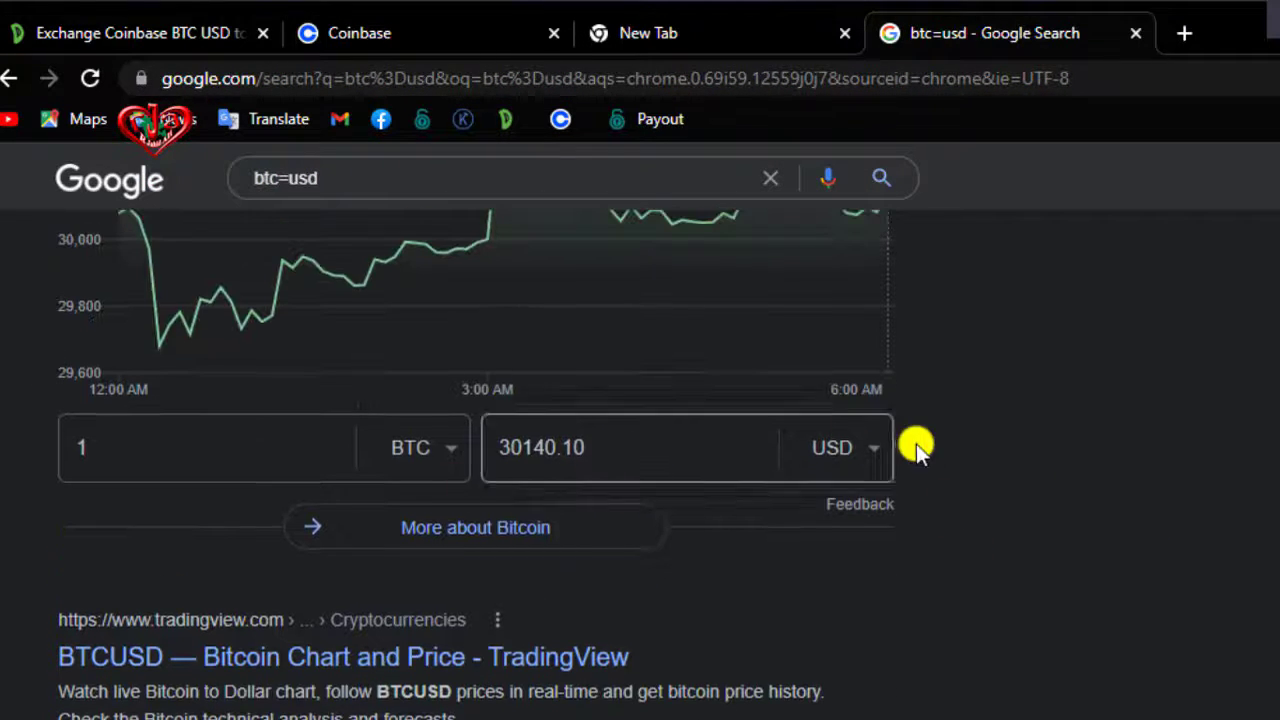
Enter 7 USD in the converter and copy the resulting 0.00023 BTC.
left_click(638, 451)
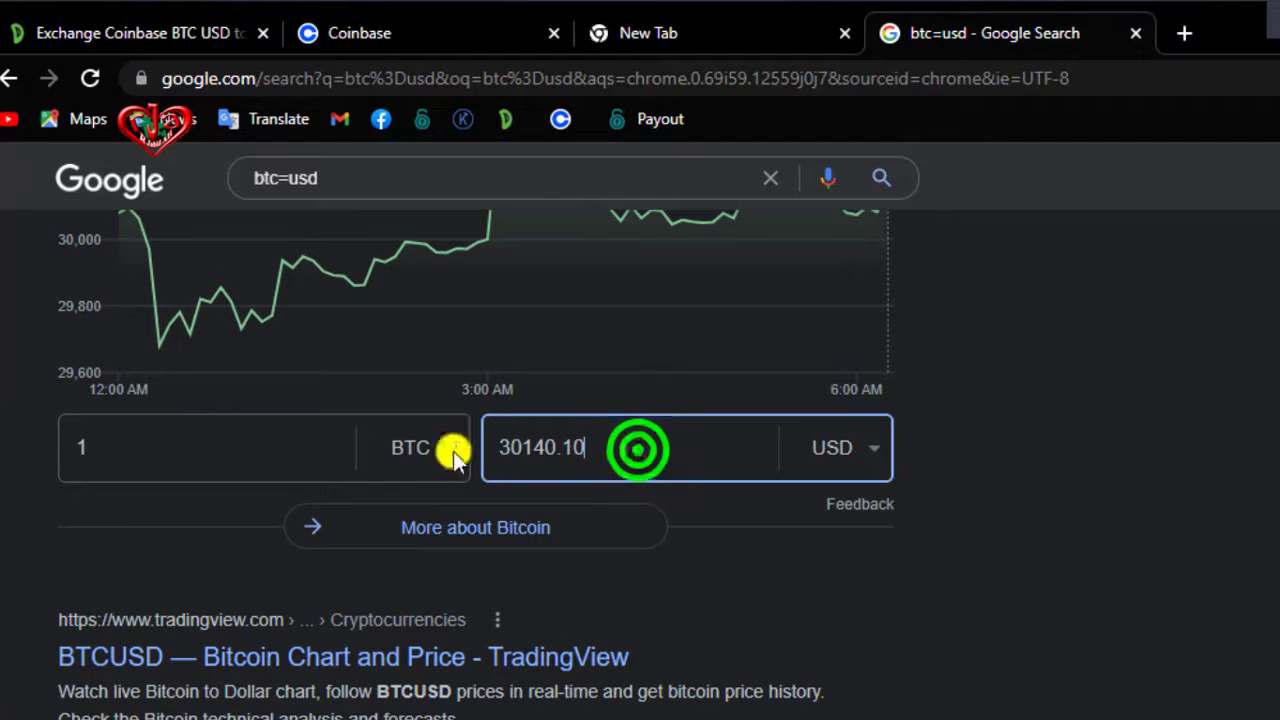
key("ctrl+a")
type("7")
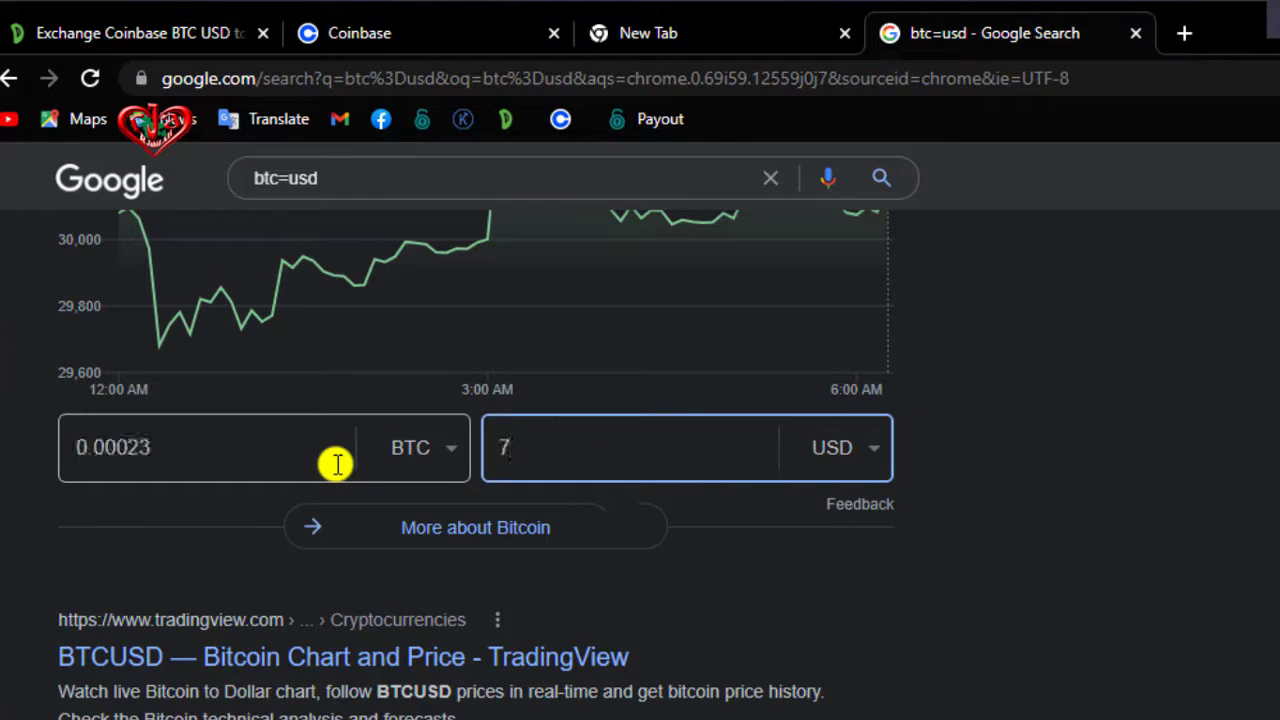
left_click_drag(171, 446, 61, 451)
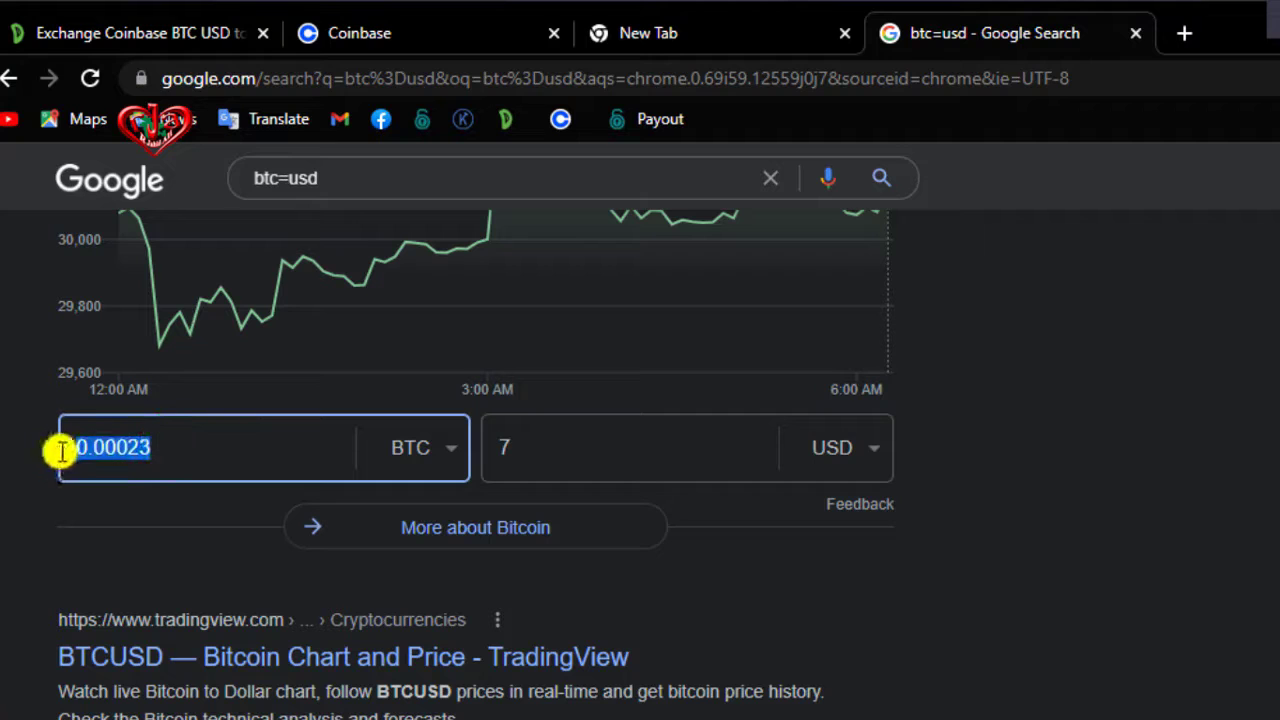
right_click(145, 452)
left_click(200, 500)
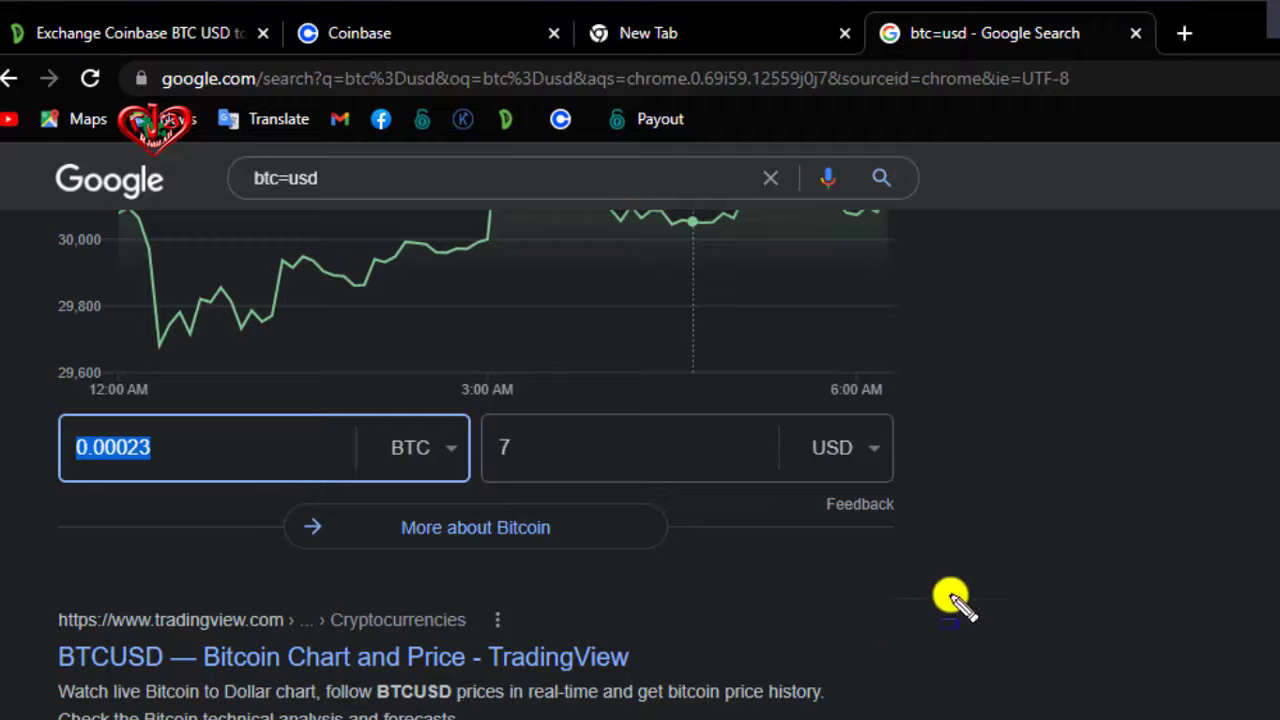
Outline the 7 USD and 0.00023 BTC amounts and their currencies.
left_click_drag(481, 425, 530, 470)
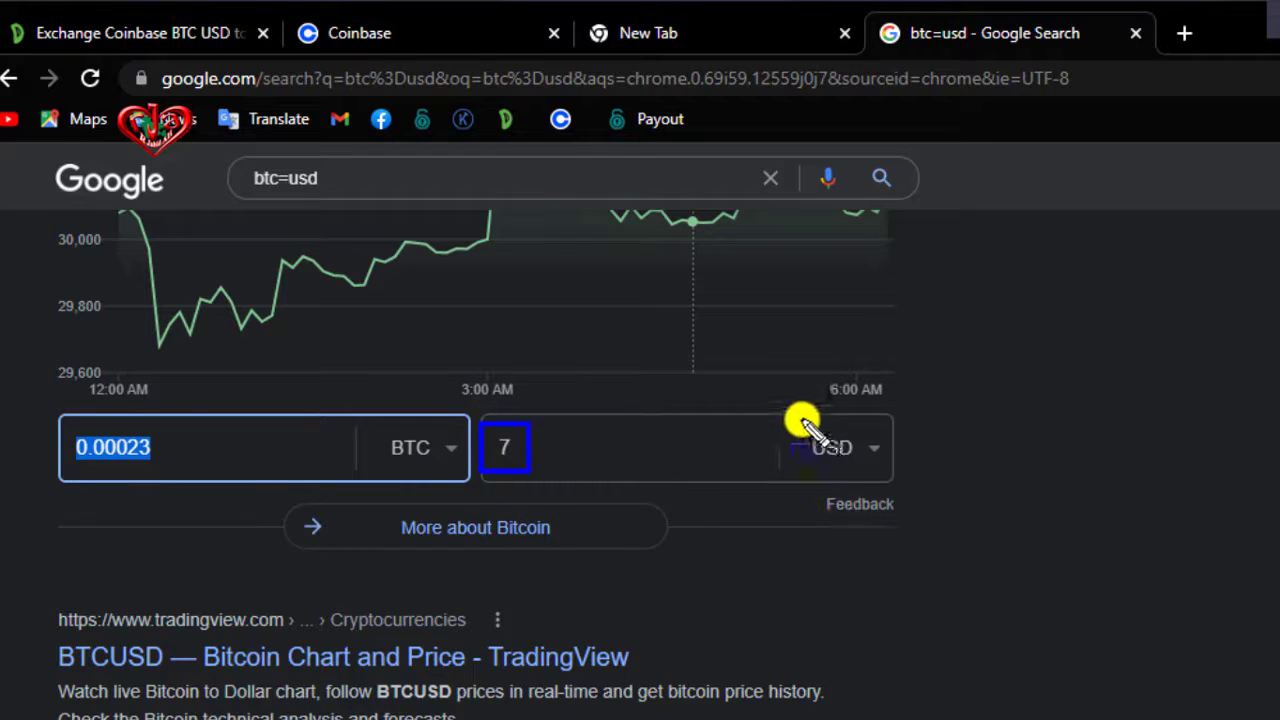
left_click_drag(800, 419, 858, 461)
left_click_drag(75, 420, 193, 474)
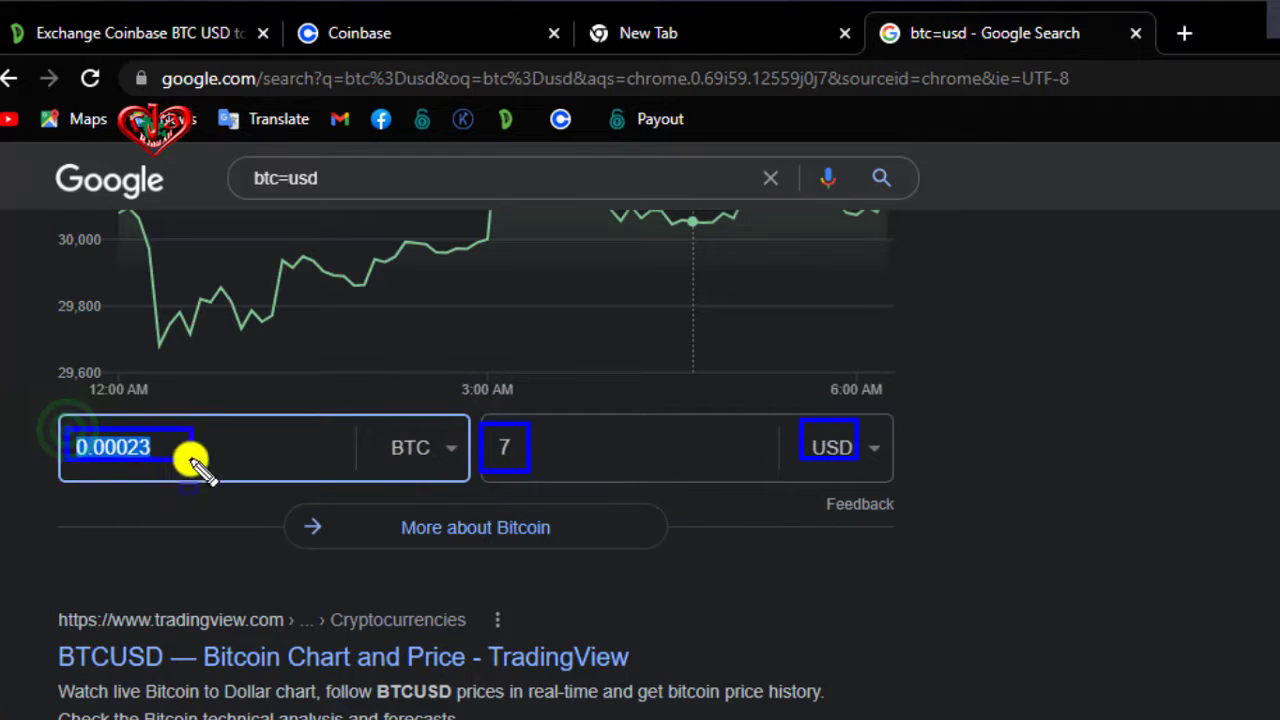
left_click_drag(375, 428, 442, 467)
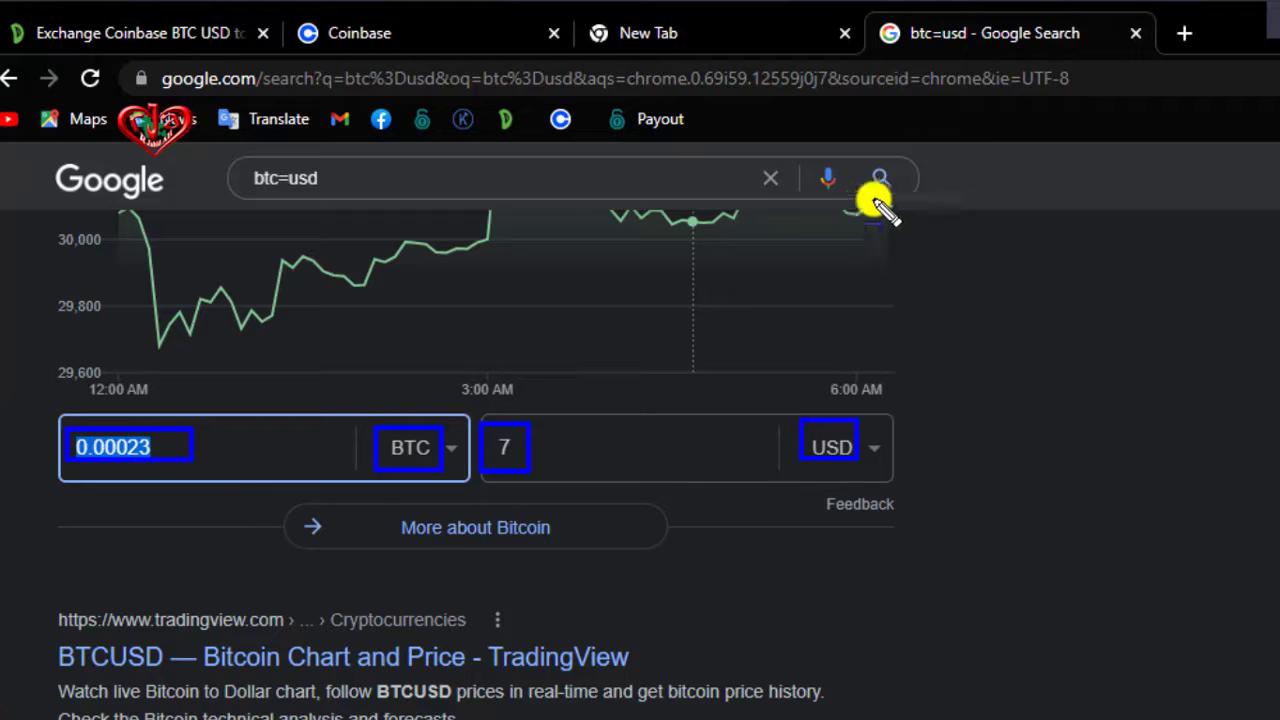
key("Escape")
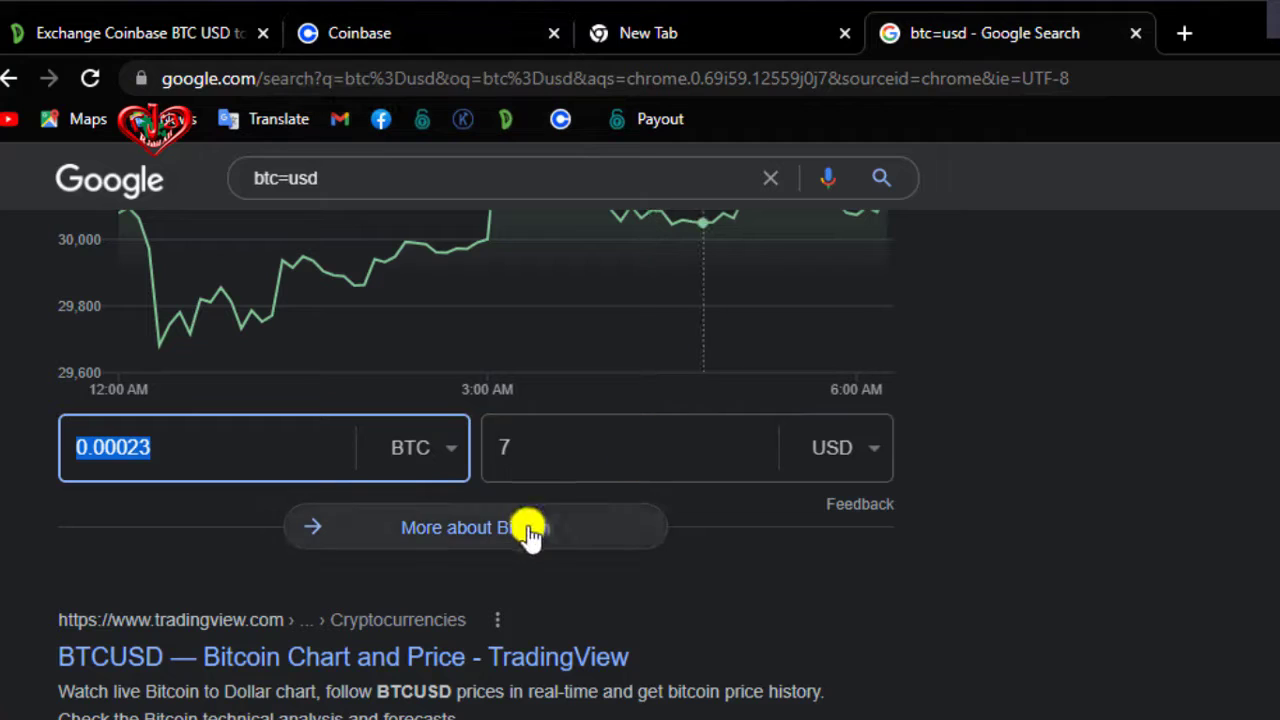
Change the converter's target currency from USD to BDT, showing 648.56 BDT.
left_click(450, 446)
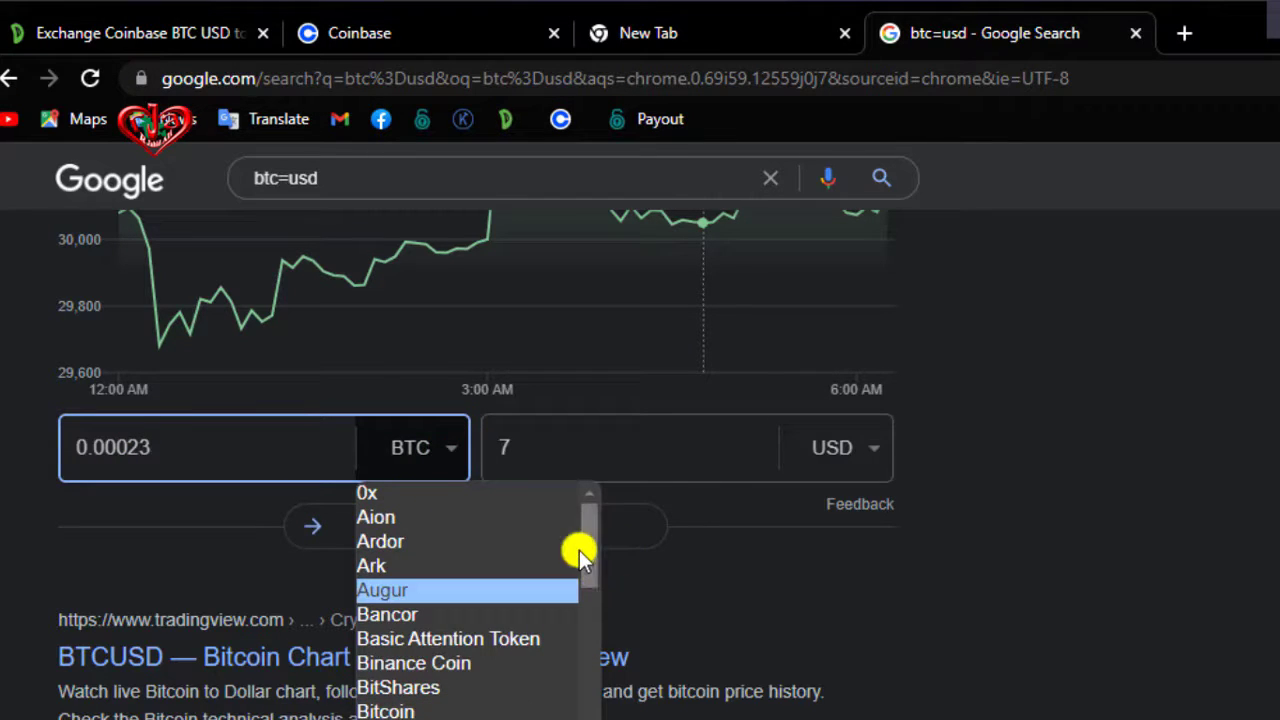
mouse_move(584, 550)
left_mouse_down()
mouse_move(597, 600)
mouse_move(601, 551)
left_mouse_up()
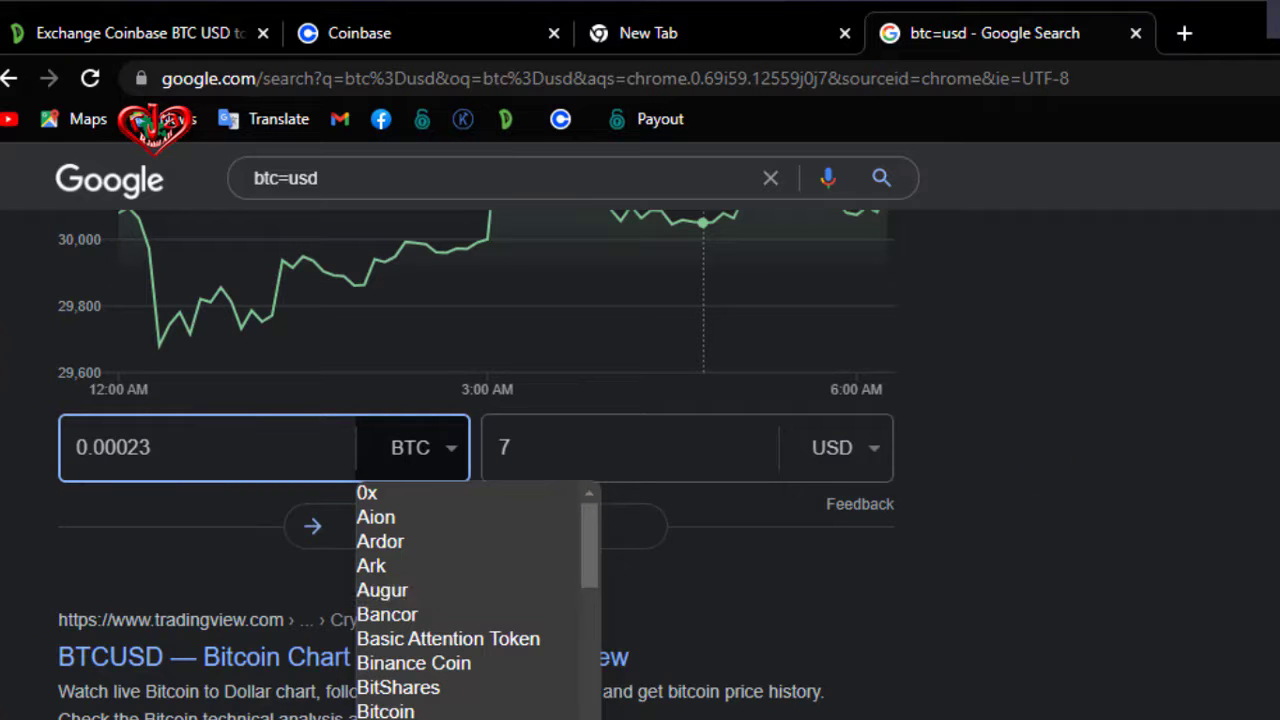
left_click(975, 440)
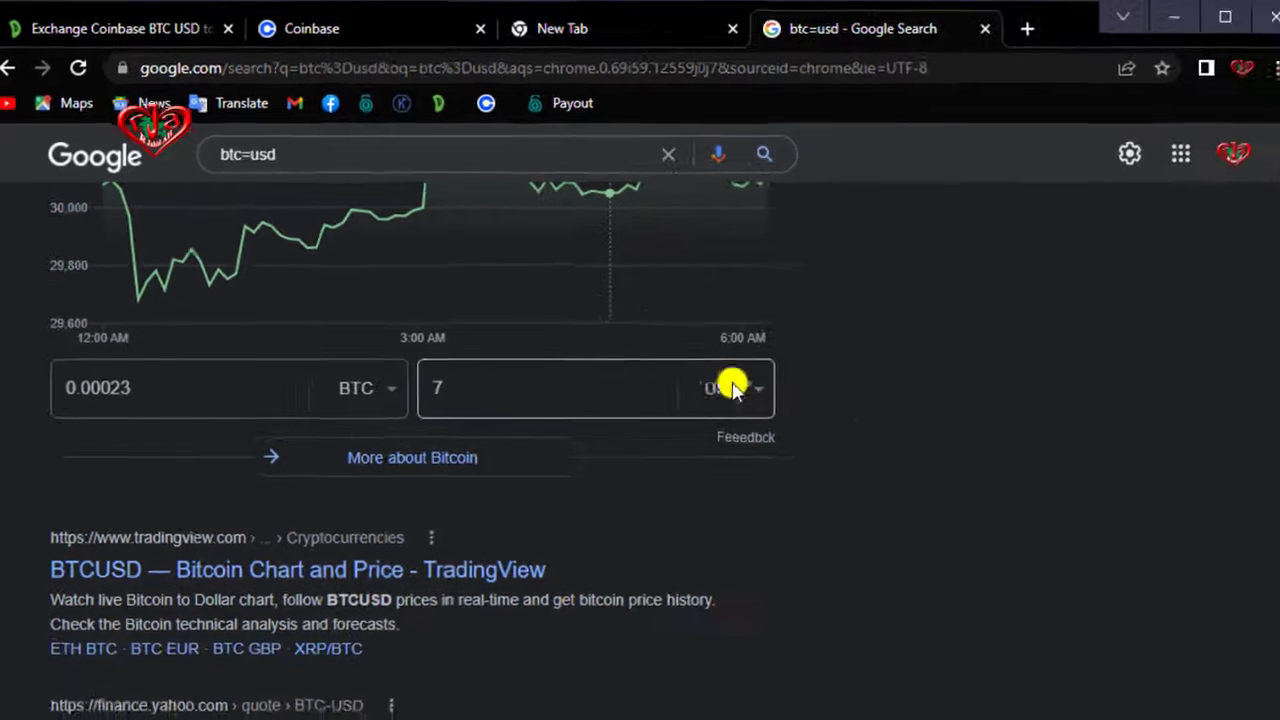
left_click(728, 380)
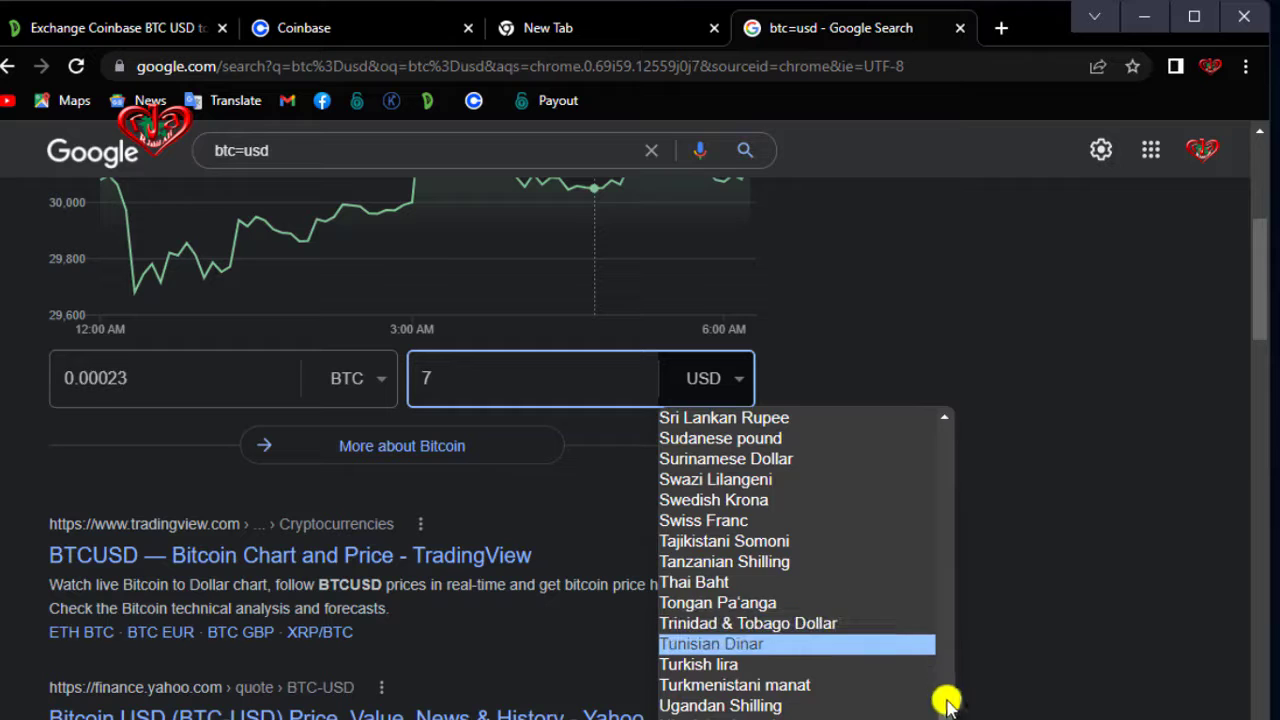
left_click_drag(945, 710, 937, 428)
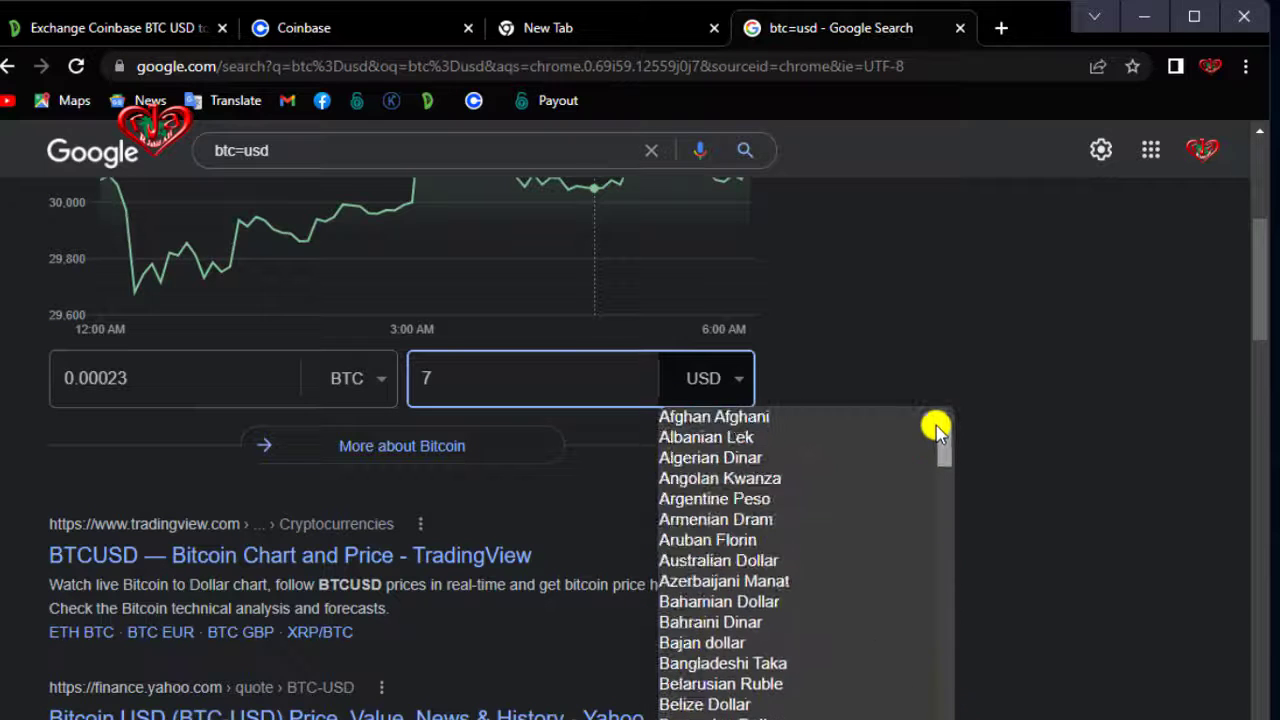
left_click(768, 663)
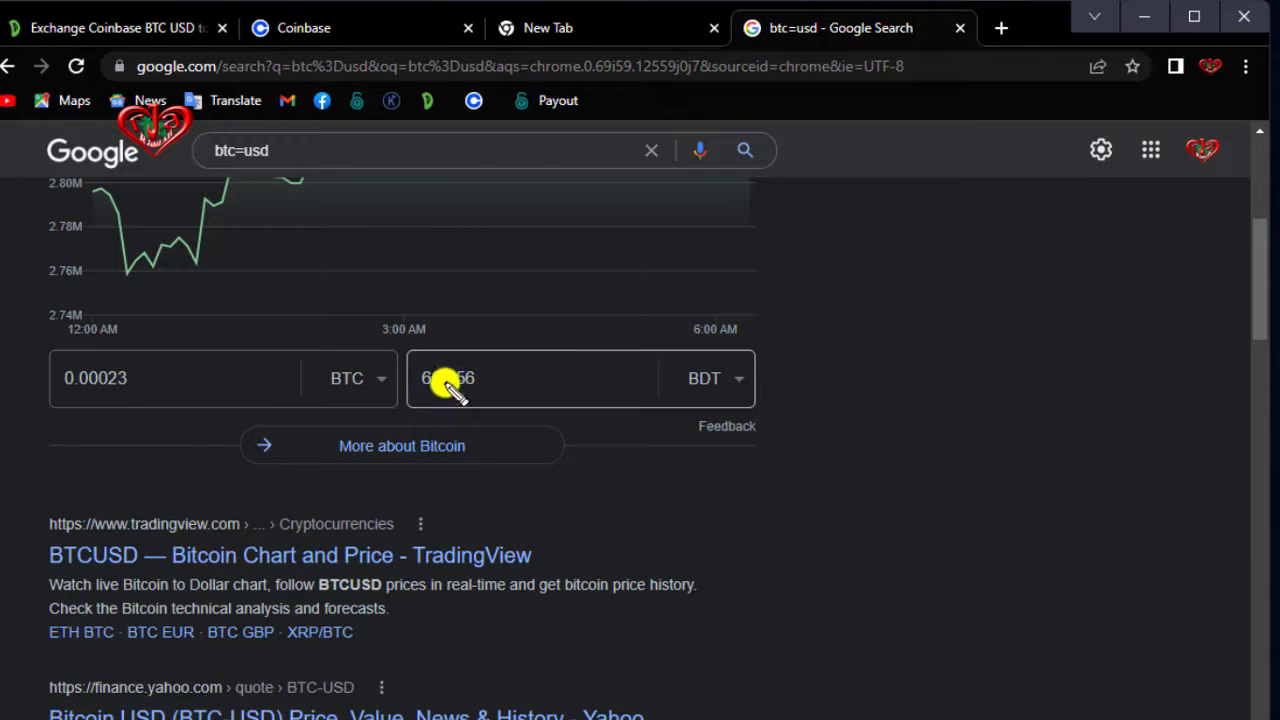
double_click(445, 384)
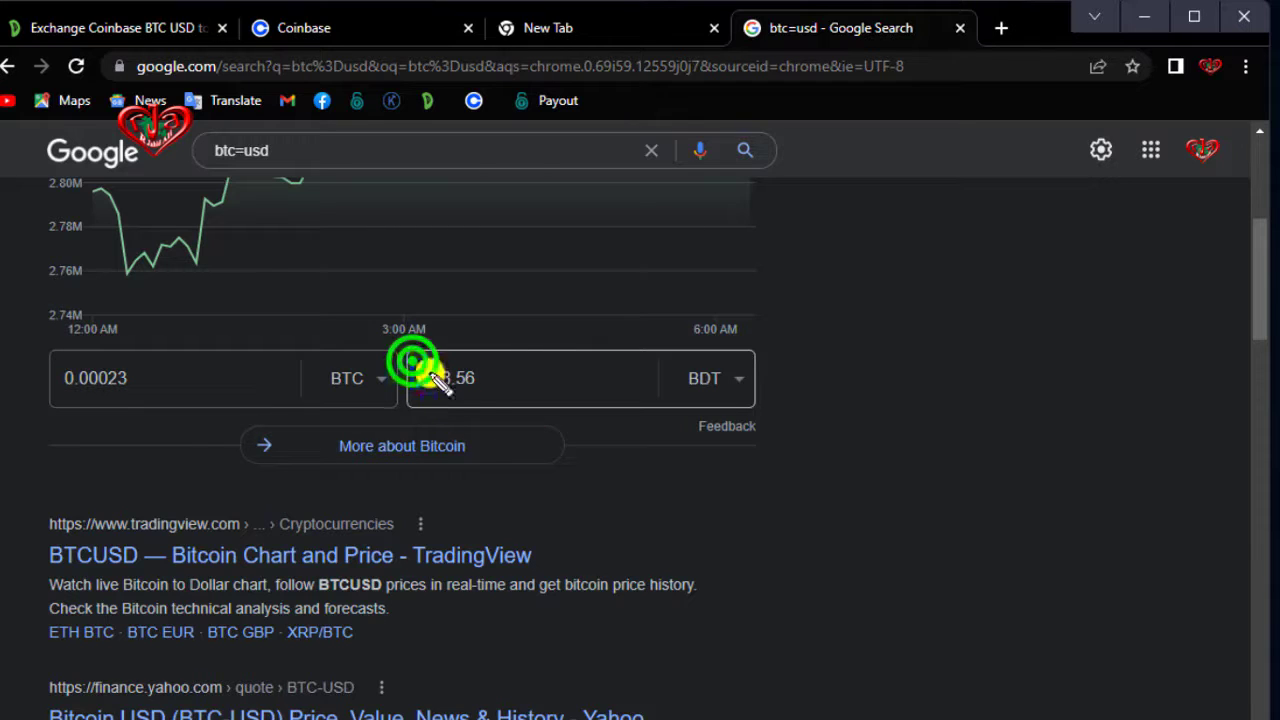
left_click(507, 503)
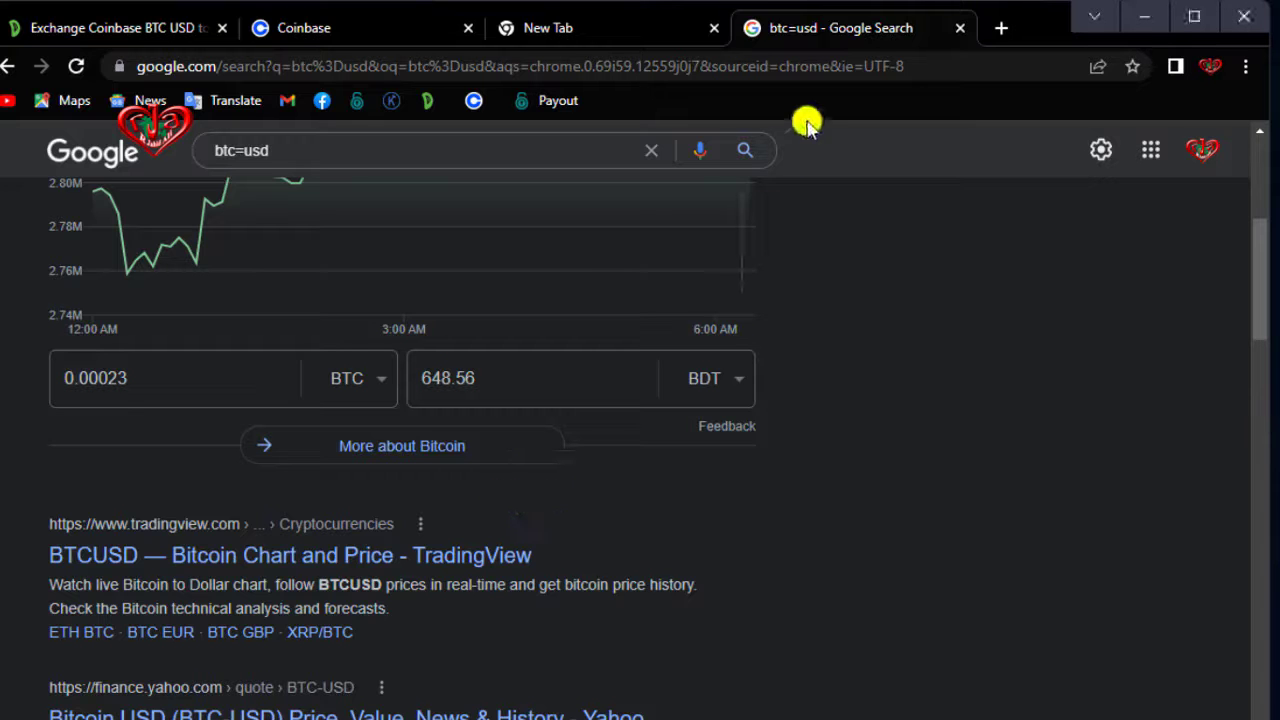
left_click(566, 27)
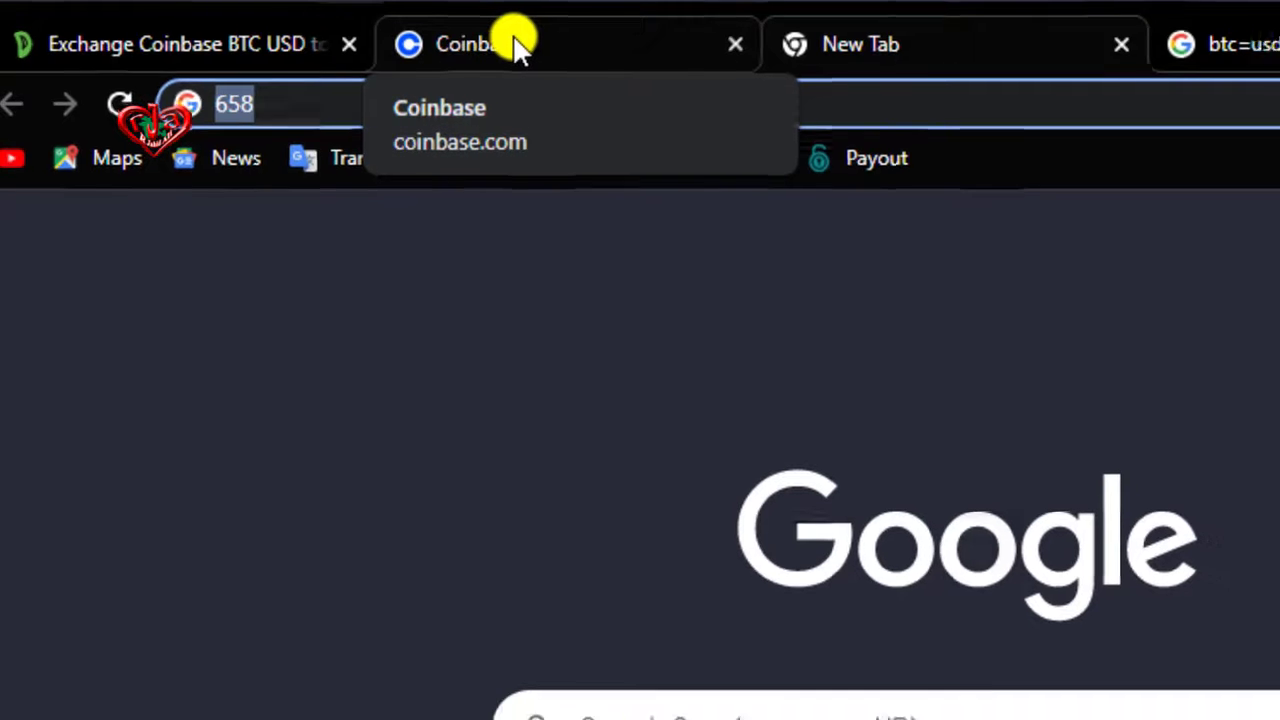
Enter 0.00023 BTC in Coinbase's send panel, now worth BDT 649.13.
left_click(520, 46)
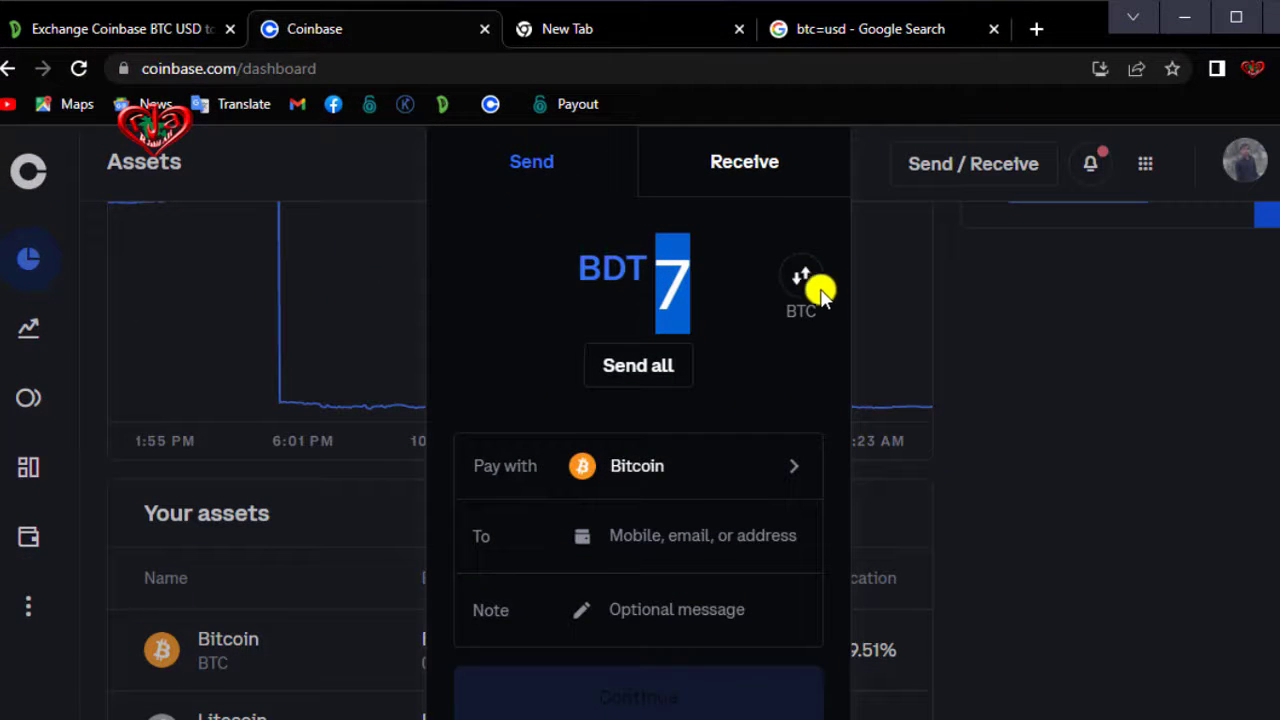
left_click(800, 285)
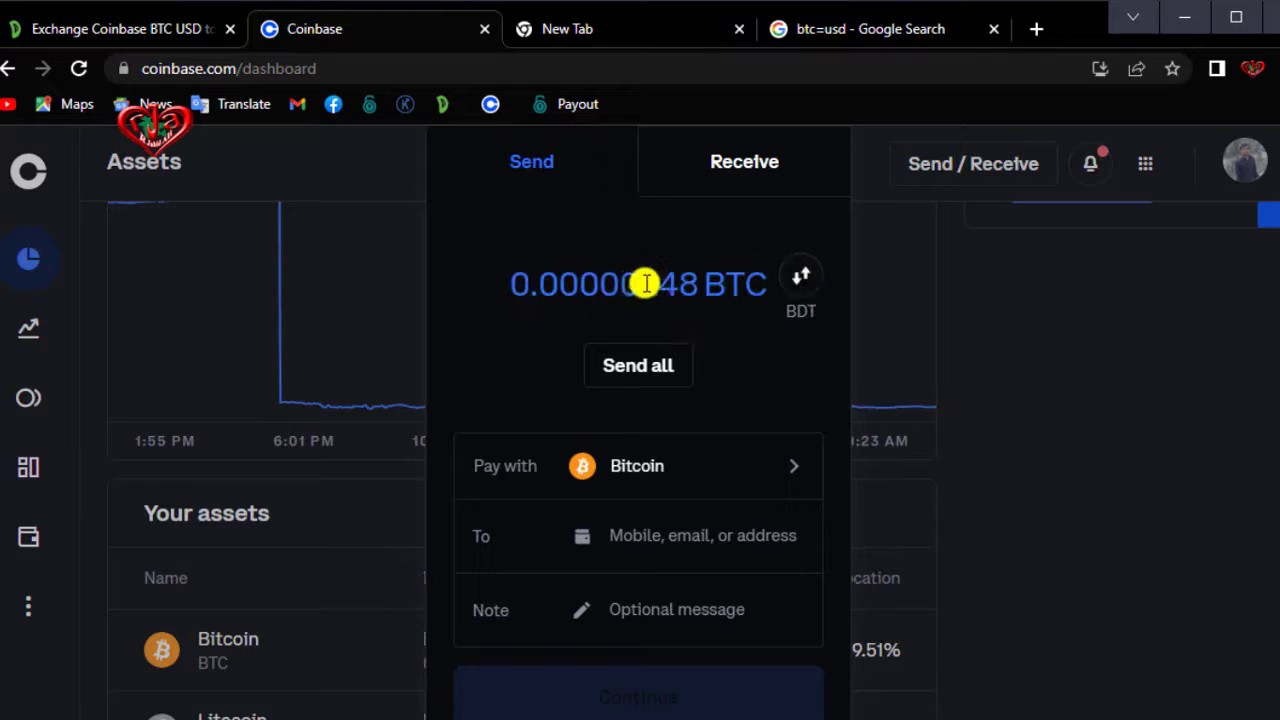
double_click(594, 282)
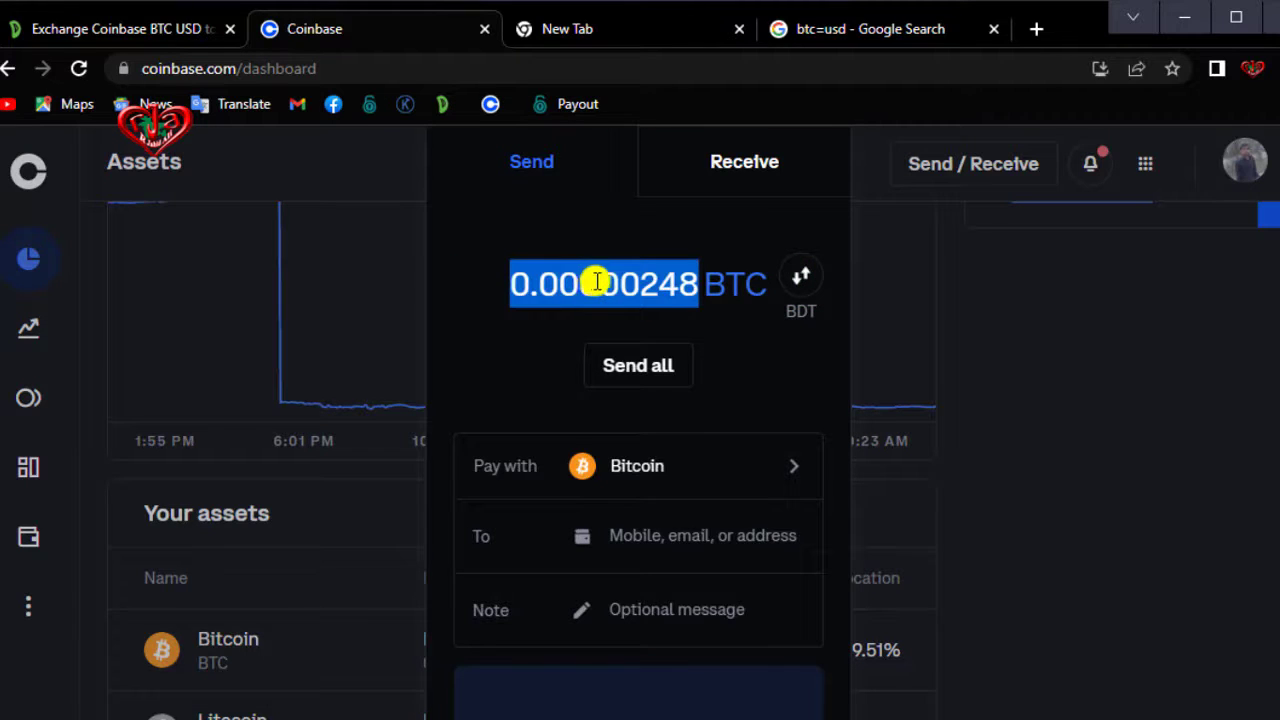
type("0.00023")
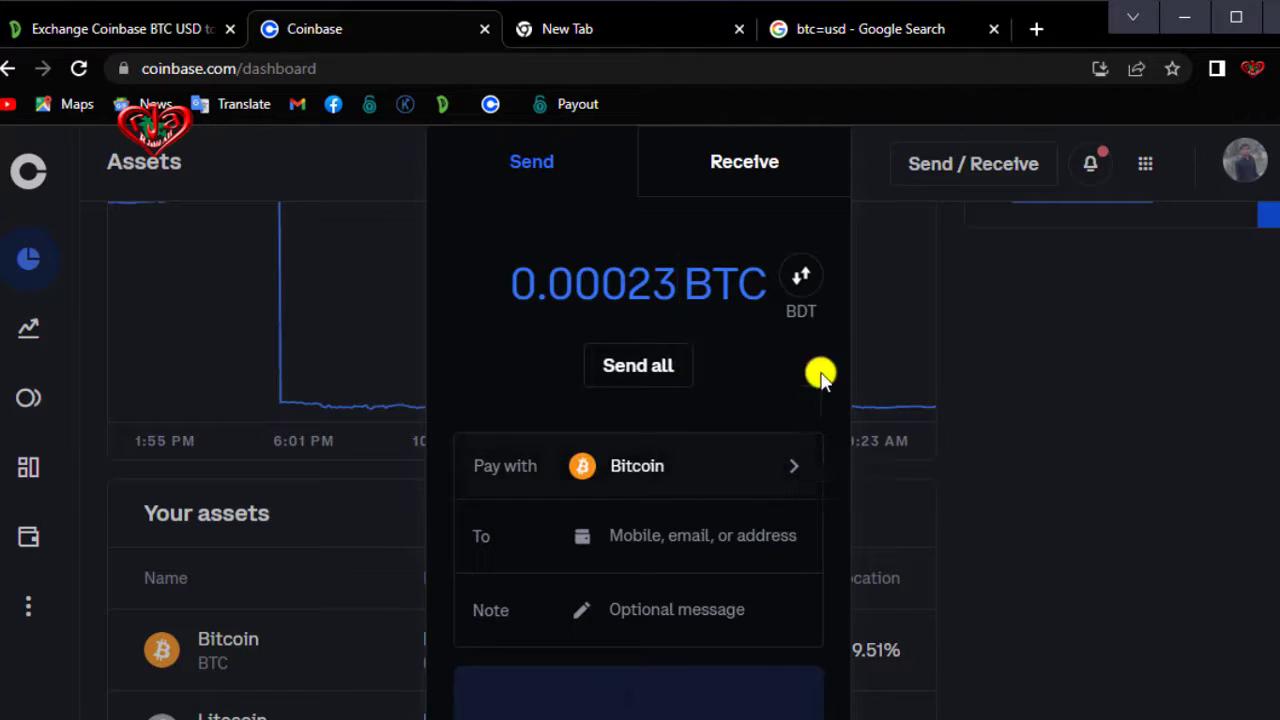
left_click(799, 285)
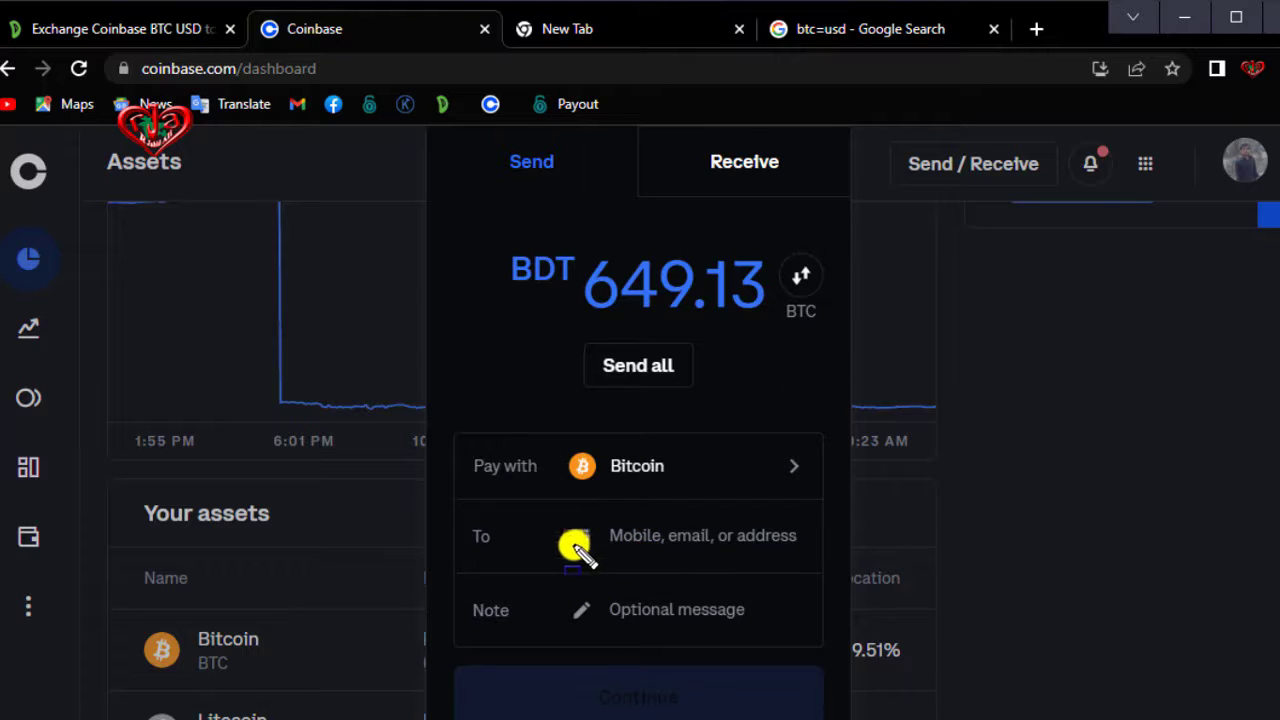
Mark up the send panel amounts, then go back to the DollarPaying exchange page.
left_click_drag(585, 502, 840, 577)
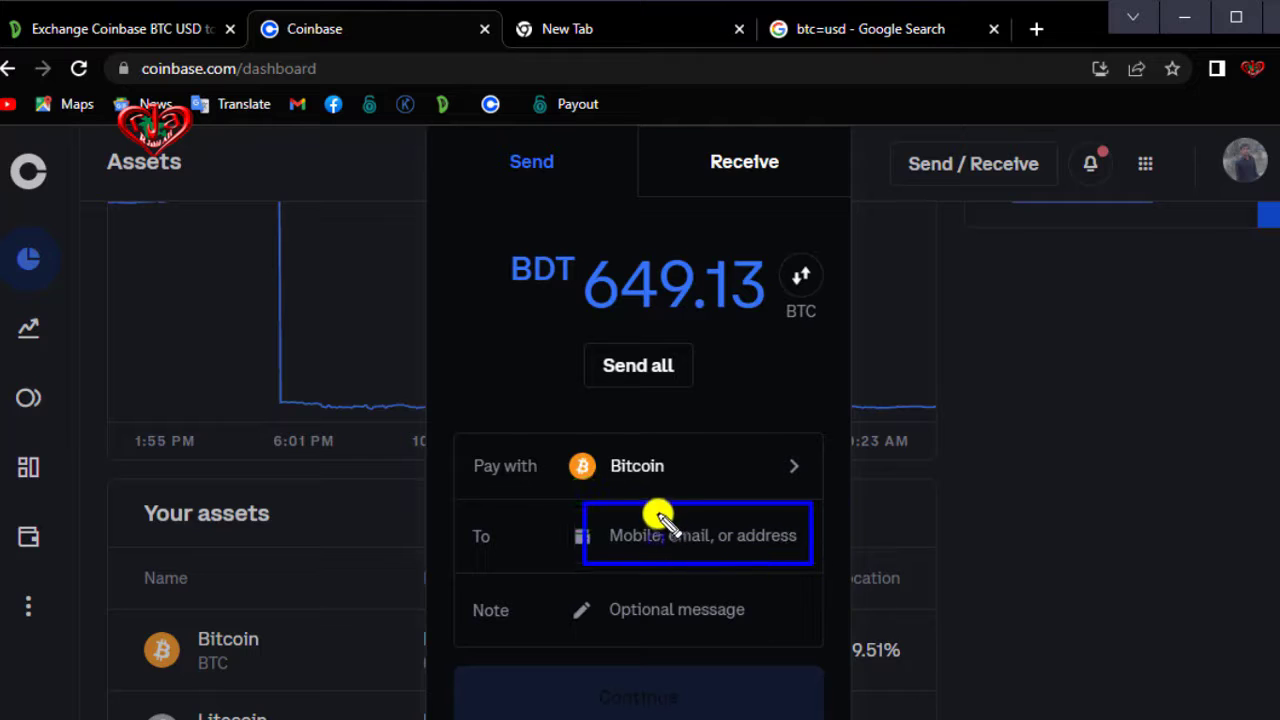
left_click_drag(658, 512, 722, 553)
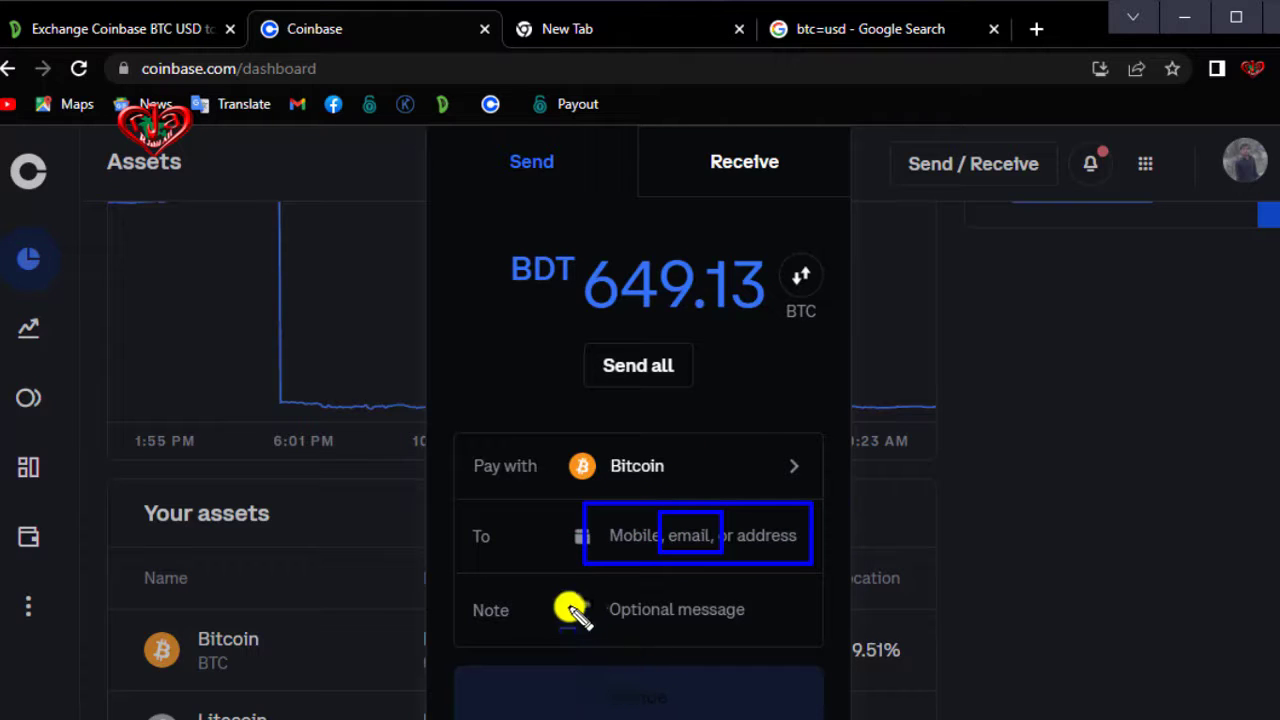
left_click_drag(597, 590, 762, 632)
left_click_drag(458, 592, 529, 632)
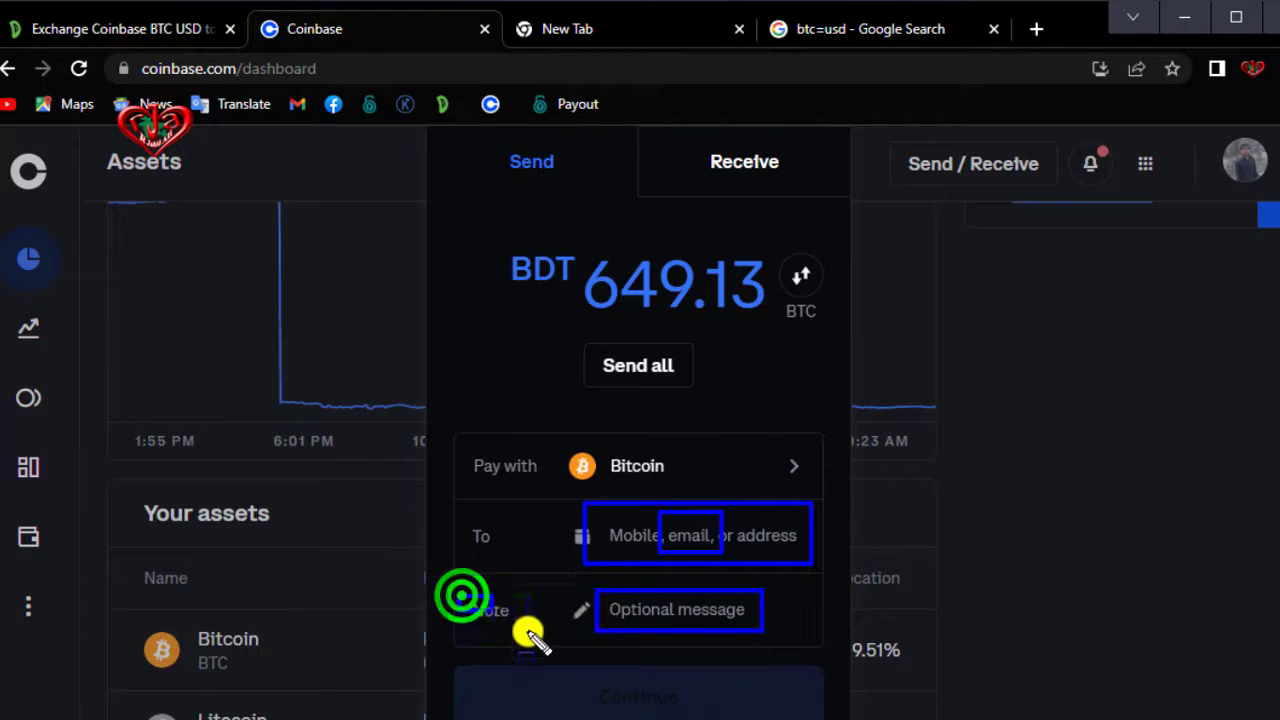
key("Escape")
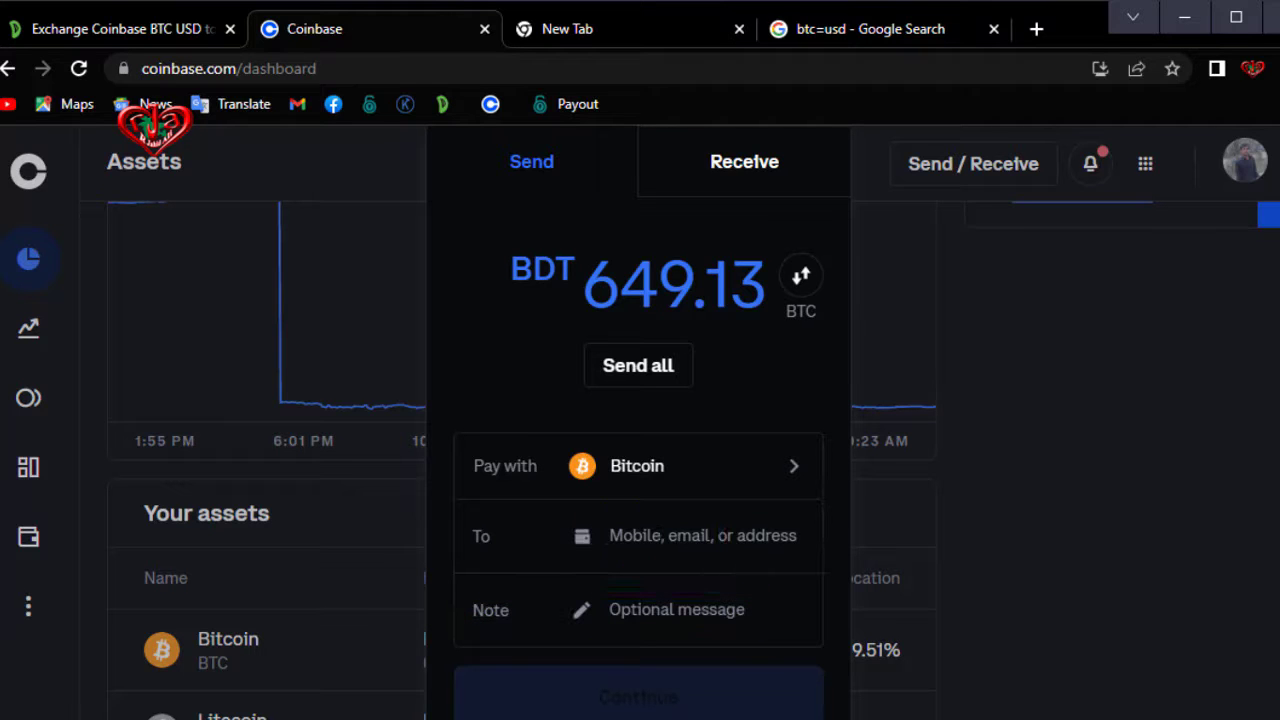
left_click(112, 28)
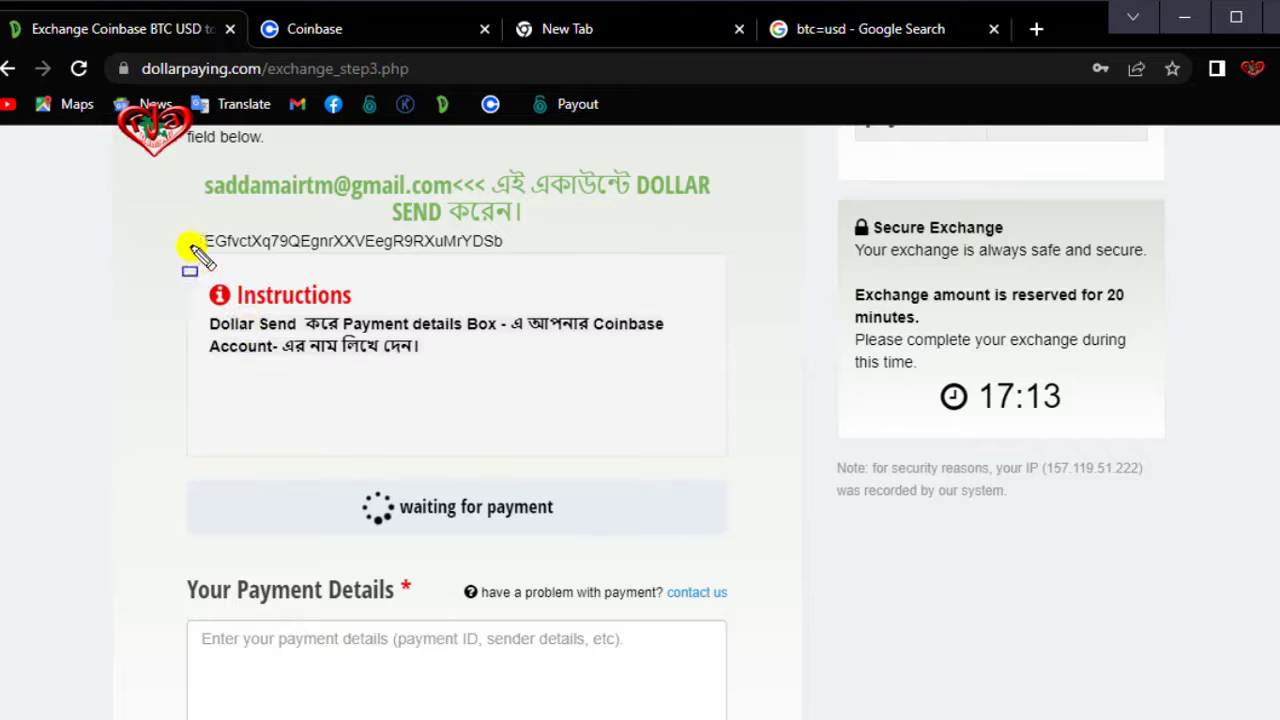
Select the payee's e-mail address shown above the BTC address on the payment step.
mouse_move(180, 225)
left_mouse_down()
mouse_move(340, 260)
mouse_move(518, 253)
left_mouse_up()
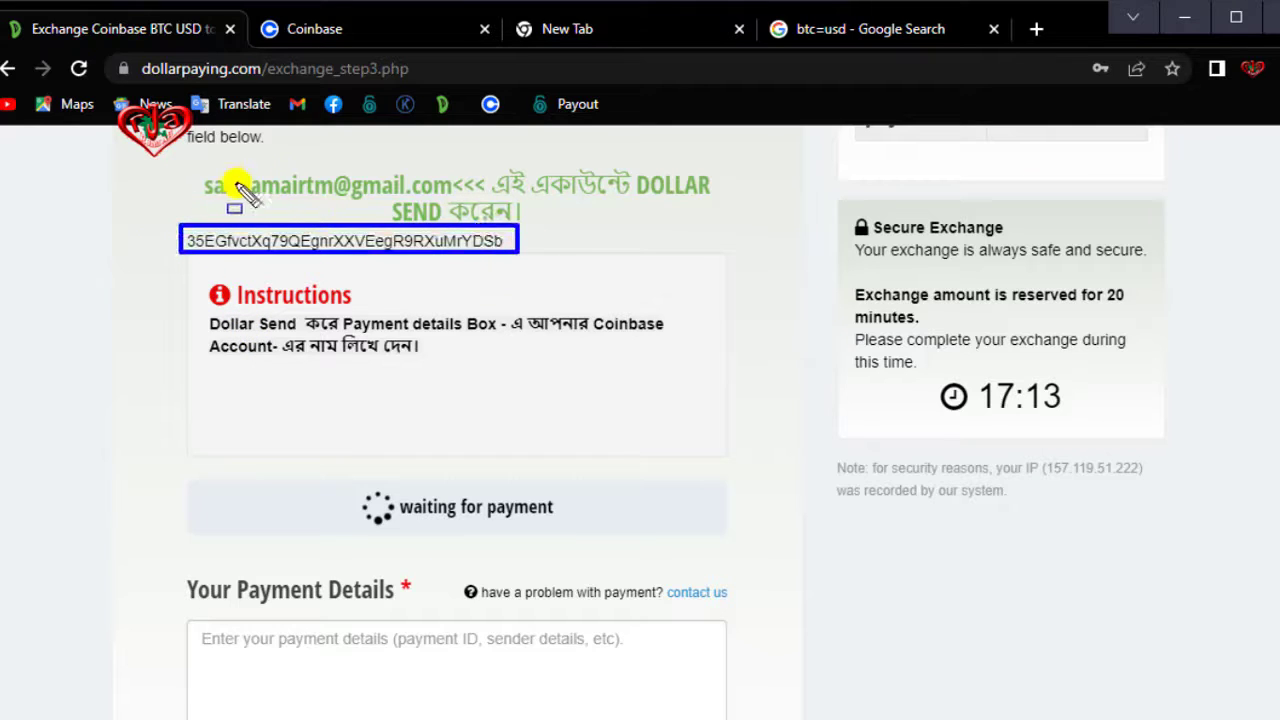
left_click_drag(188, 170, 453, 198)
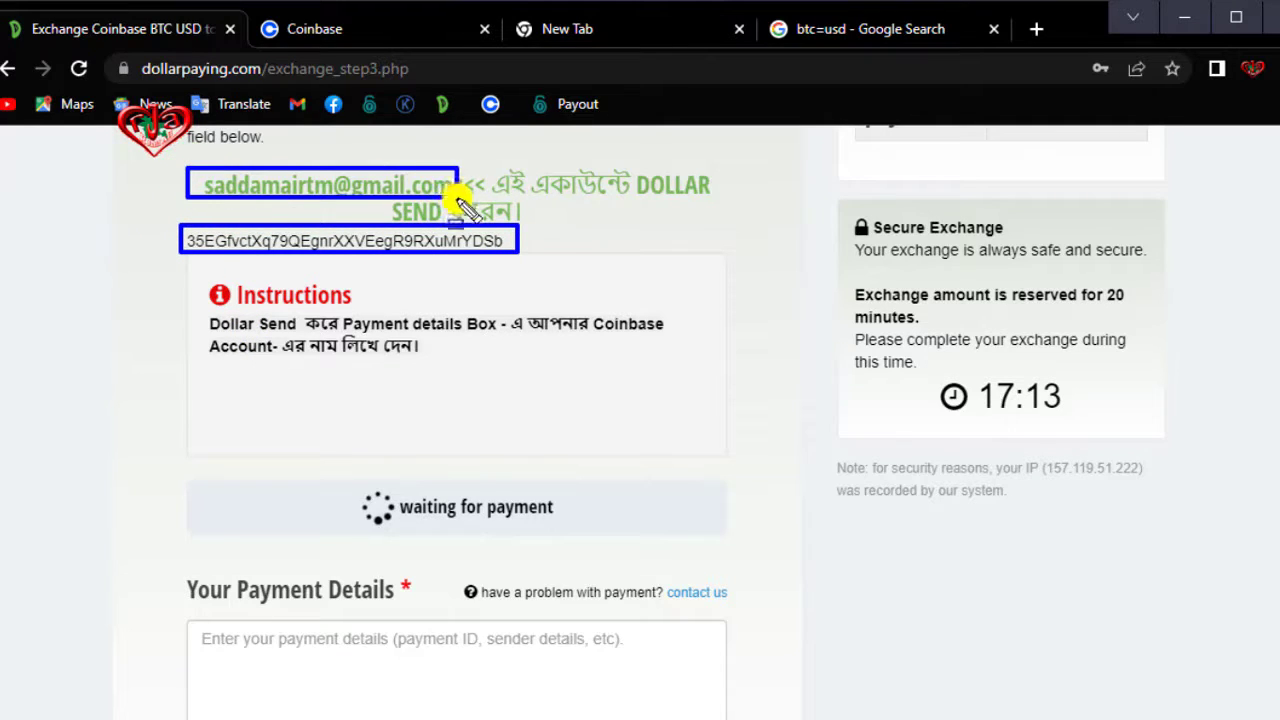
key("Escape")
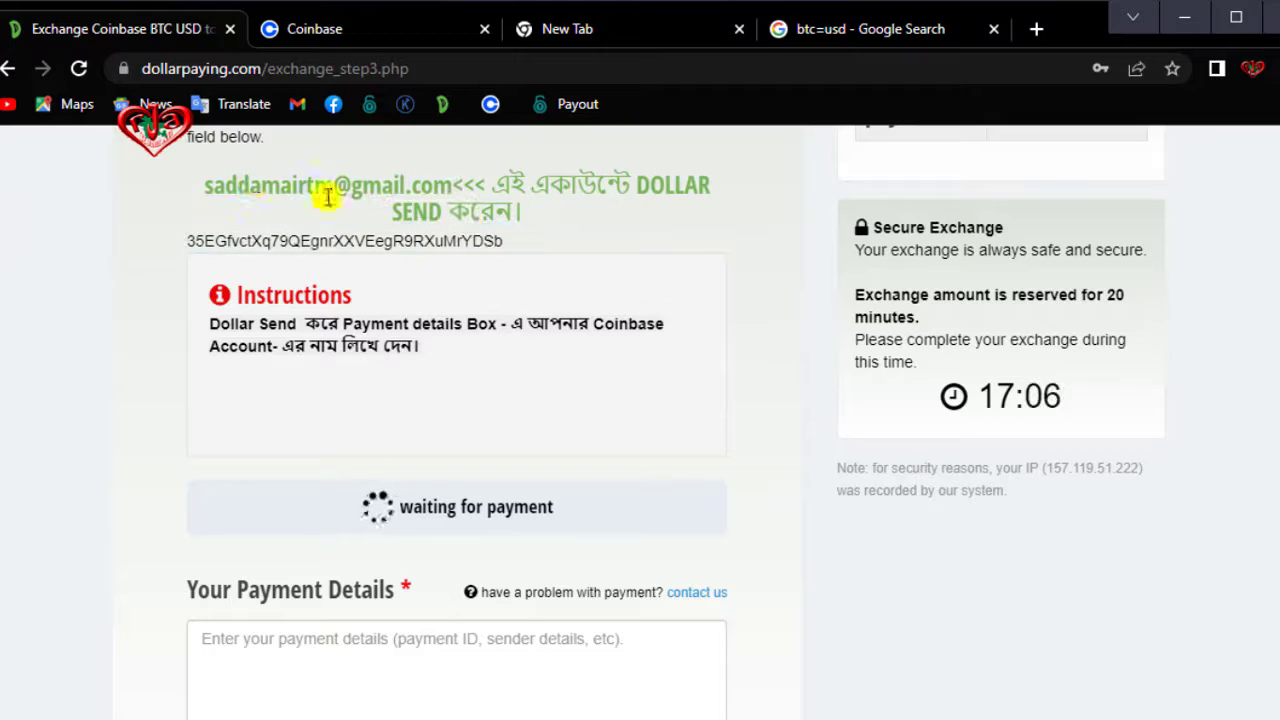
triple_click(335, 190)
left_click(455, 188)
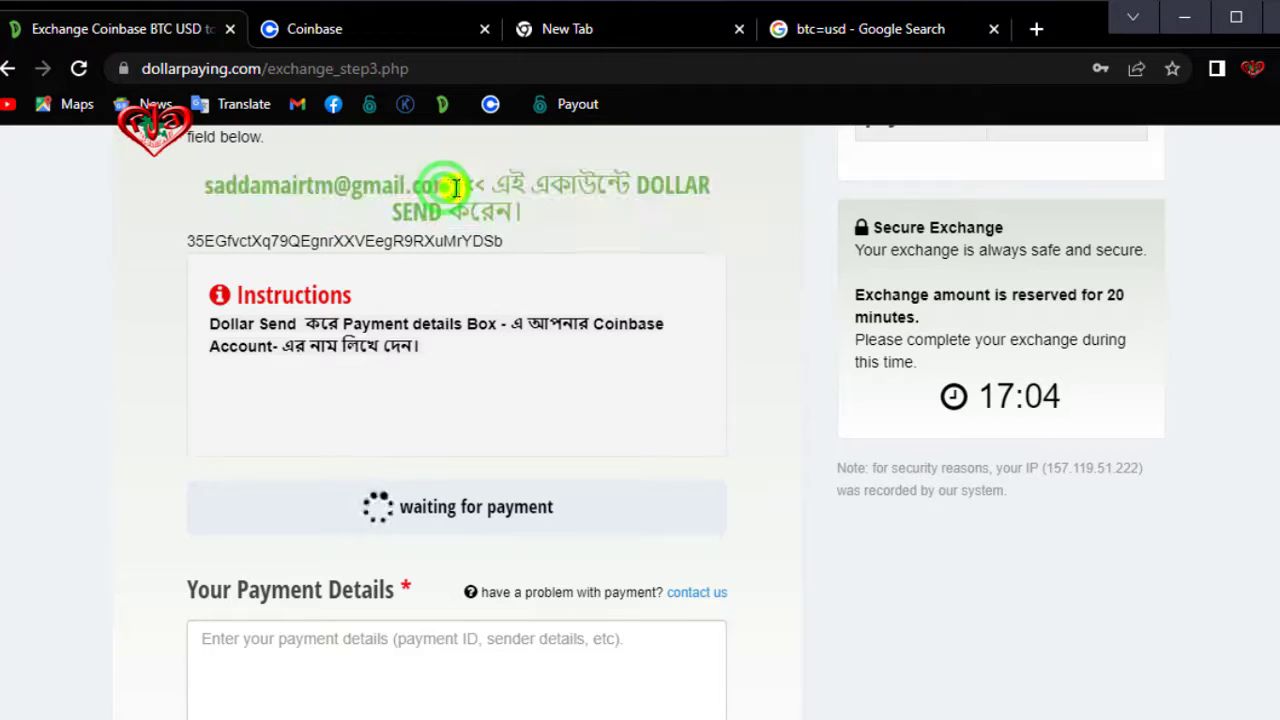
left_click_drag(455, 188, 204, 187)
key("ctrl+c")
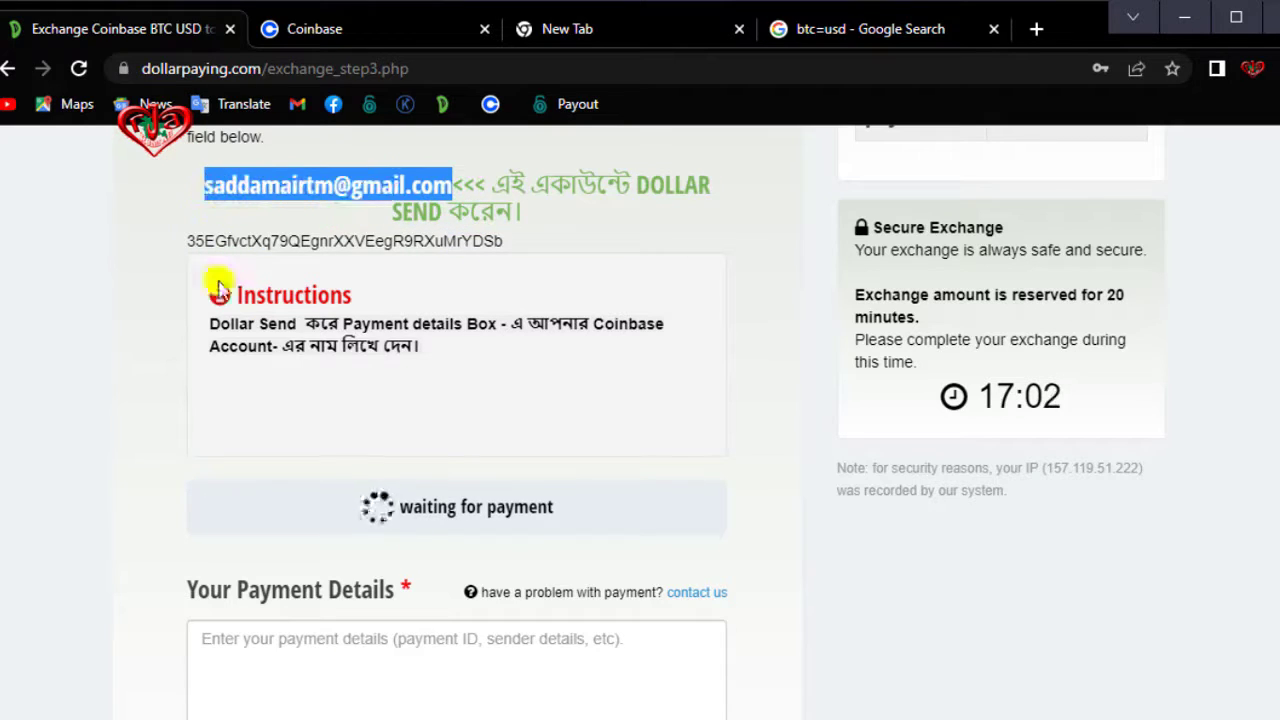
Paste the exchange's e-mail into Coinbase's To field.
left_click(372, 32)
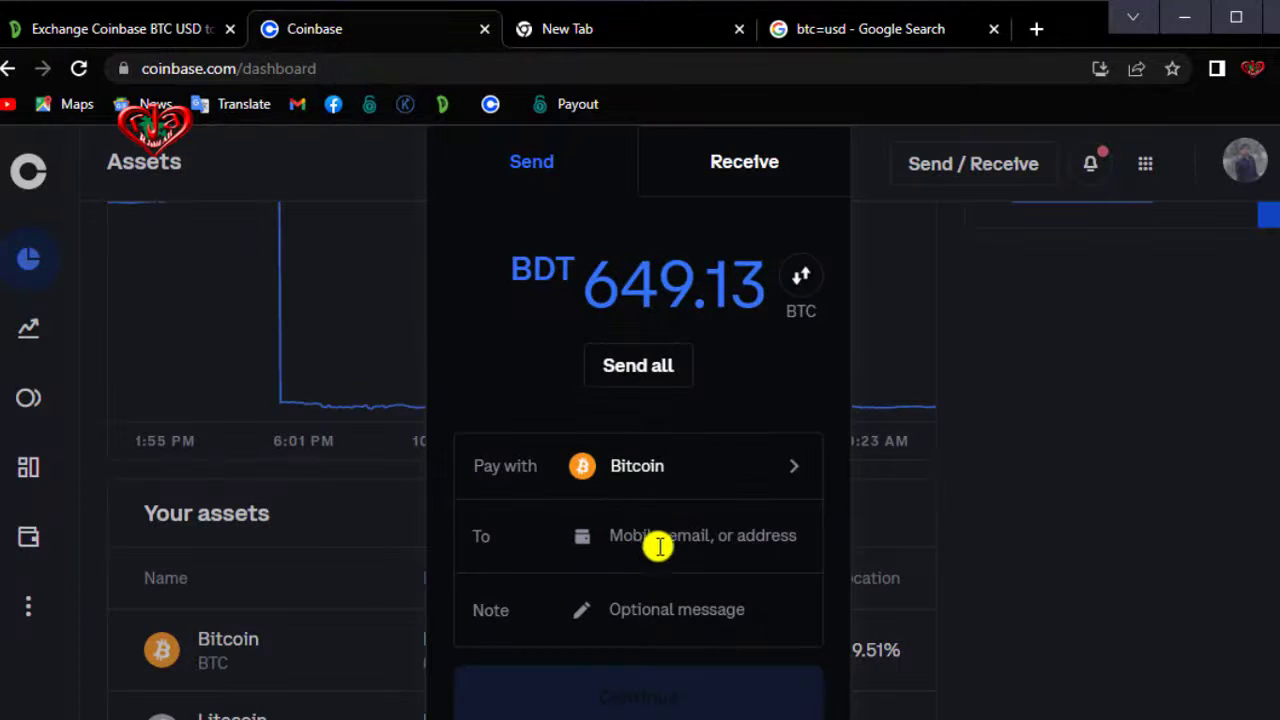
left_click(656, 545)
key("ctrl+v")
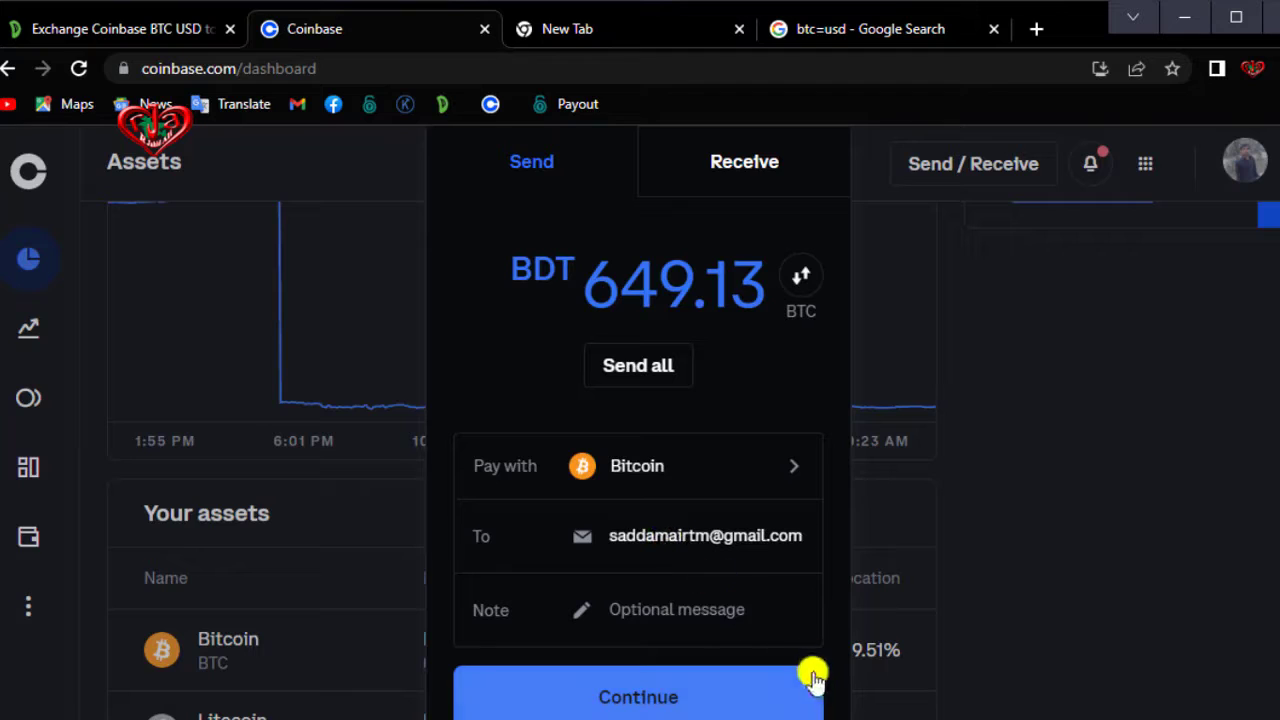
Write a note asking for payment into the sender's bKash account number.
left_click(698, 625)
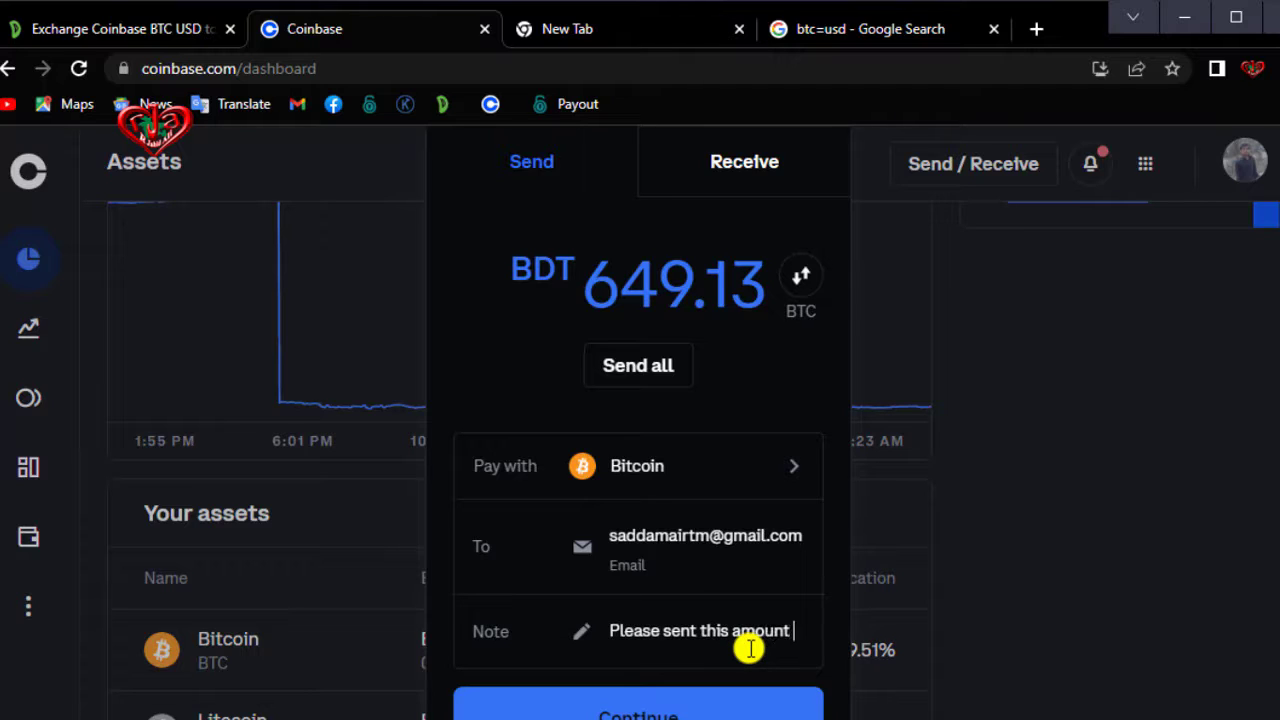
type("mm")
key("BackSpace")
type("in my n")
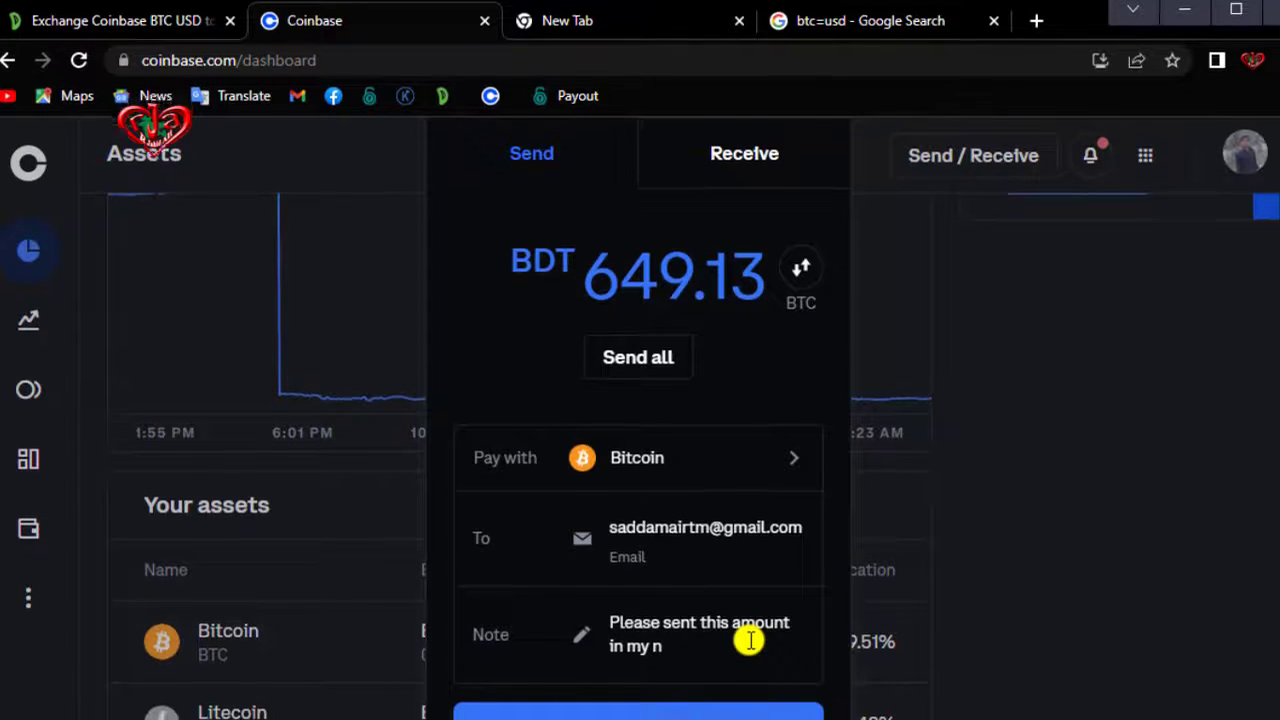
key("BackSpace")
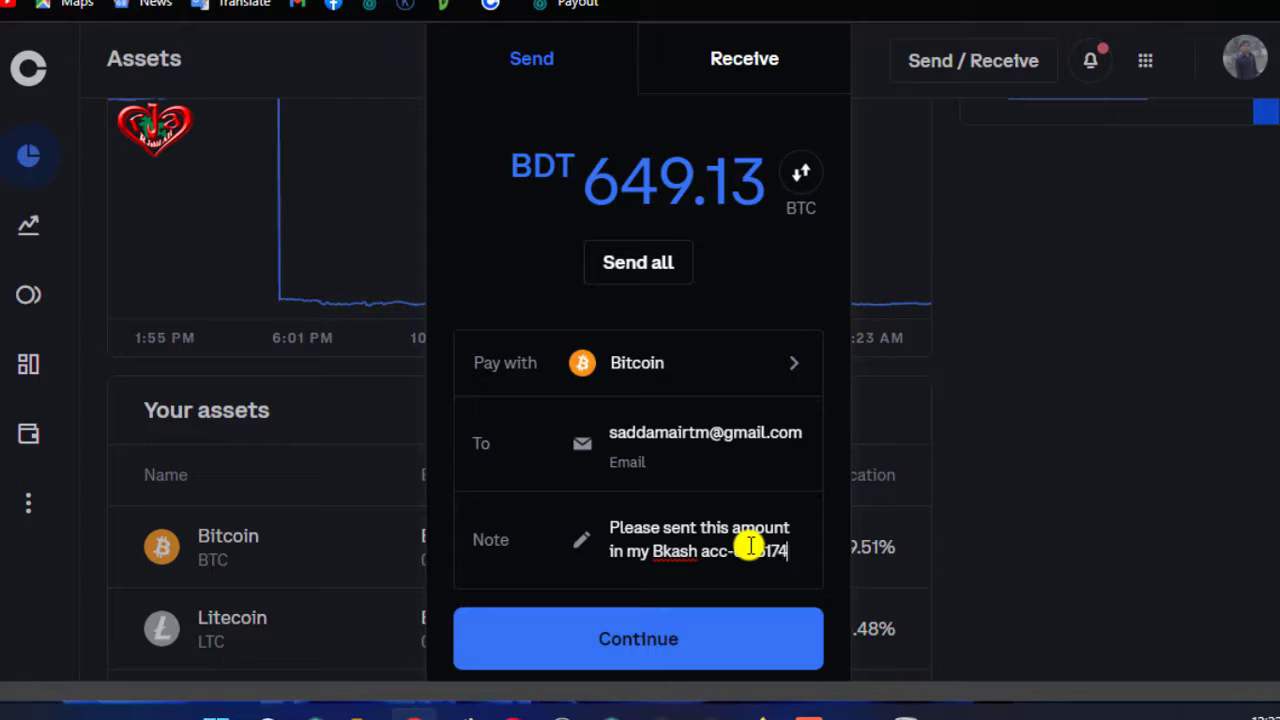
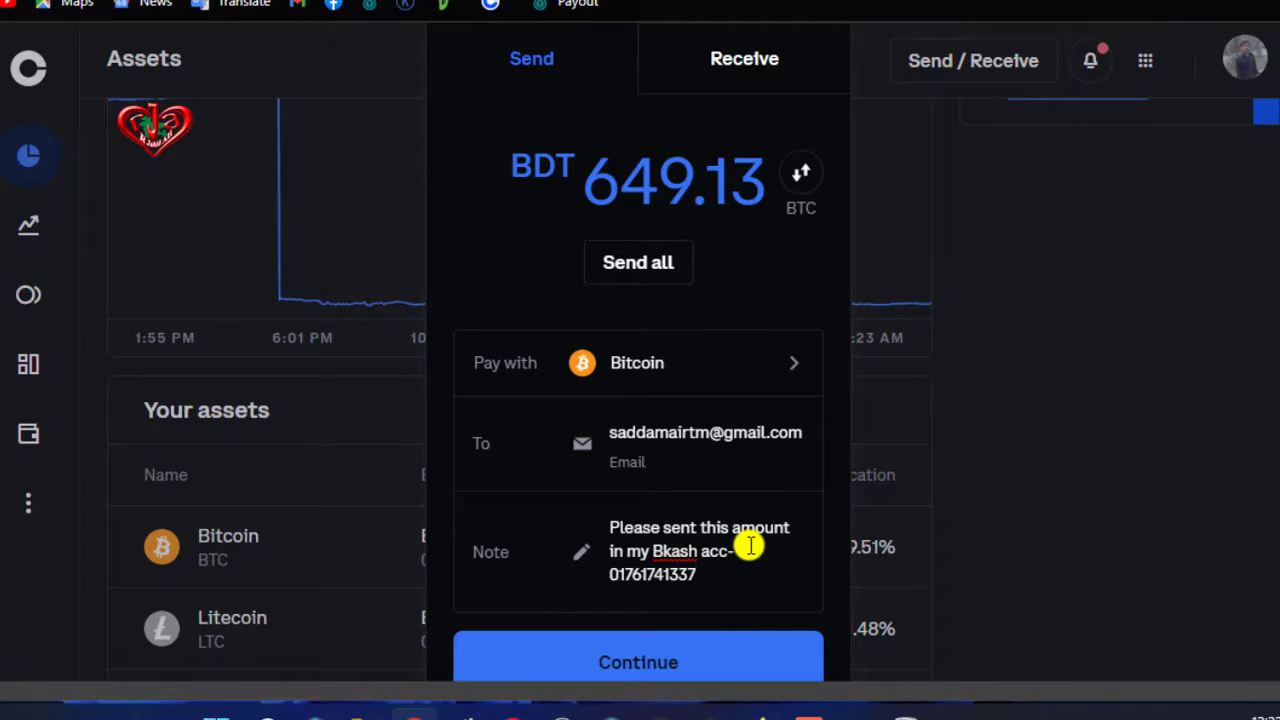
left_click_drag(578, 495, 804, 607)
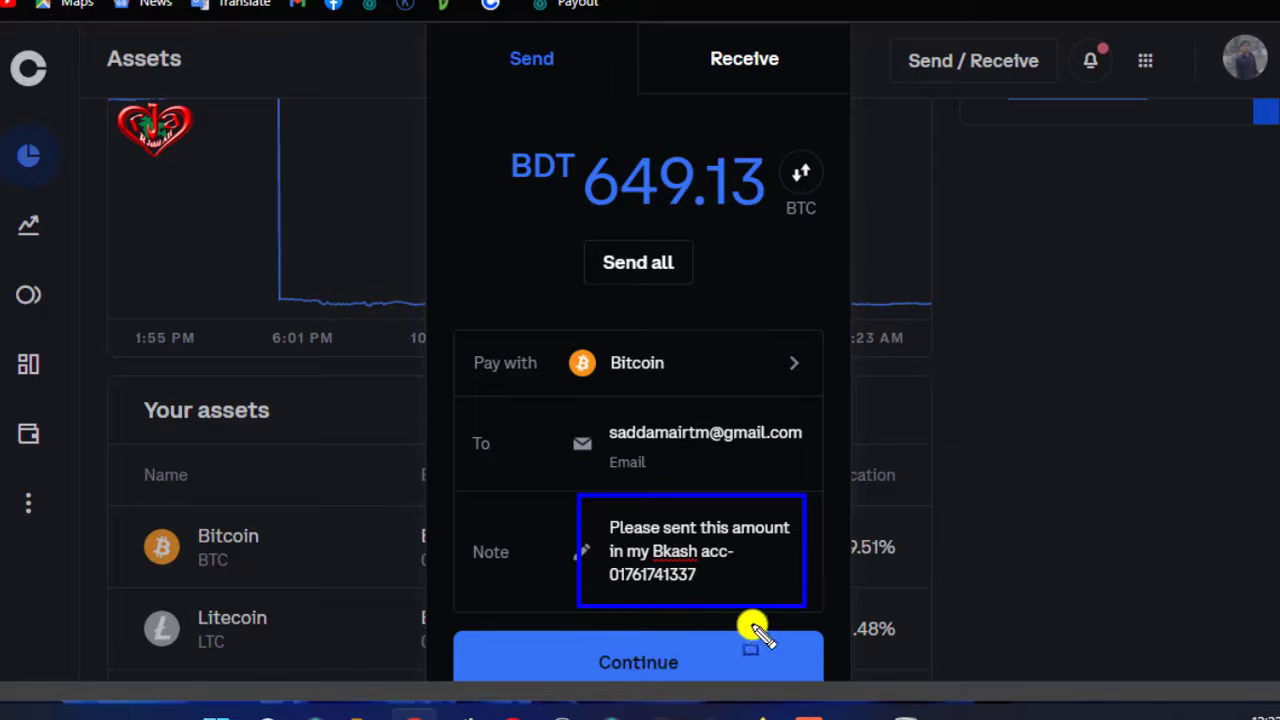
key("Escape")
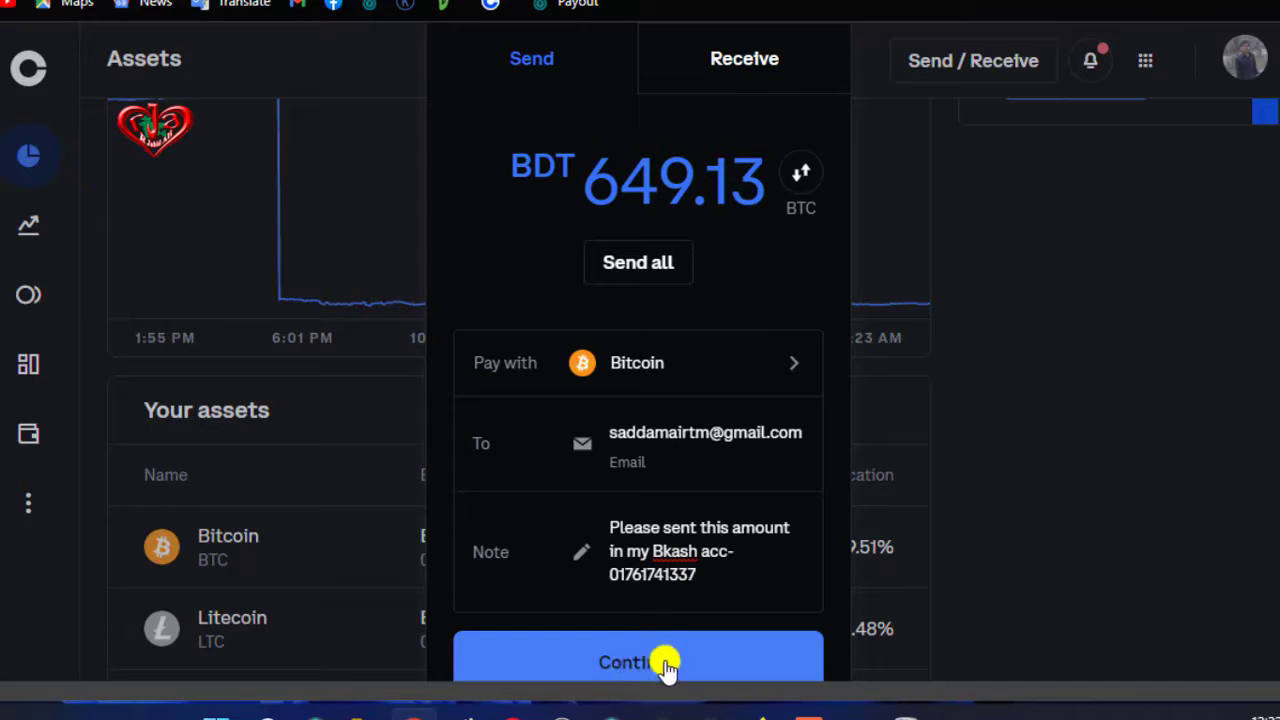
Review the BDT 649.13 Bitcoin payment and submit the send.
left_click(663, 660)
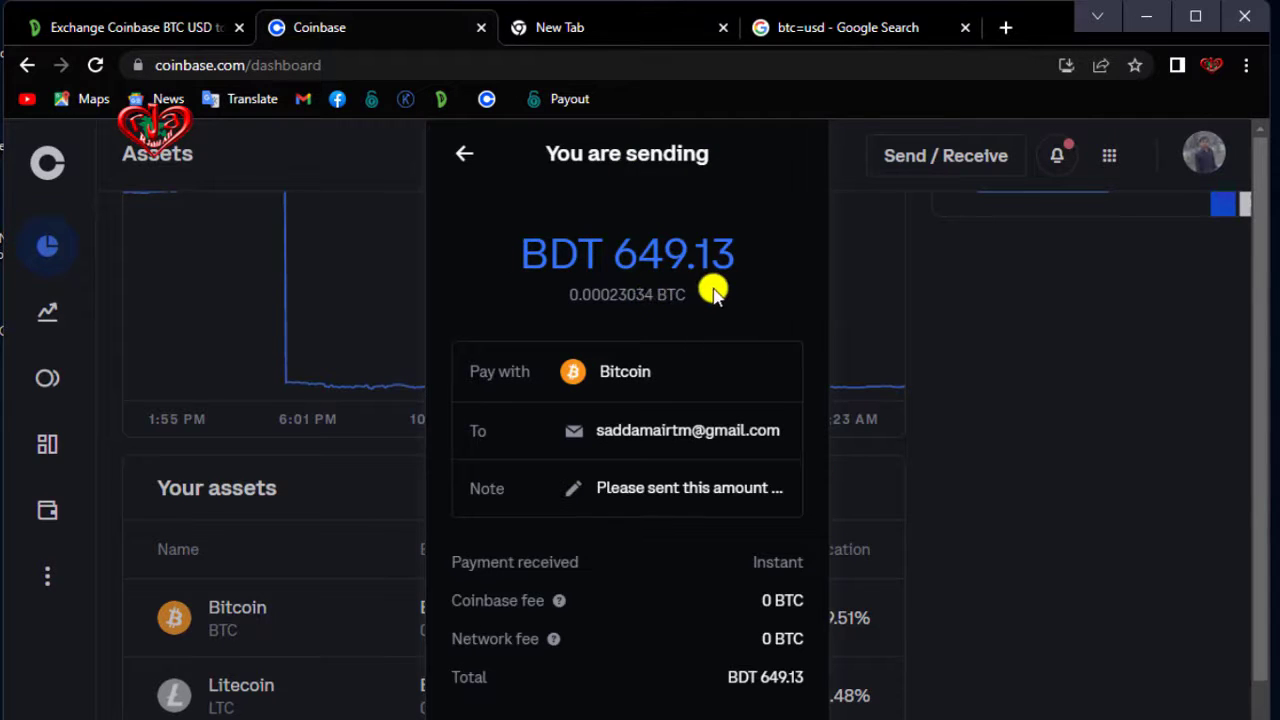
left_click(563, 24)
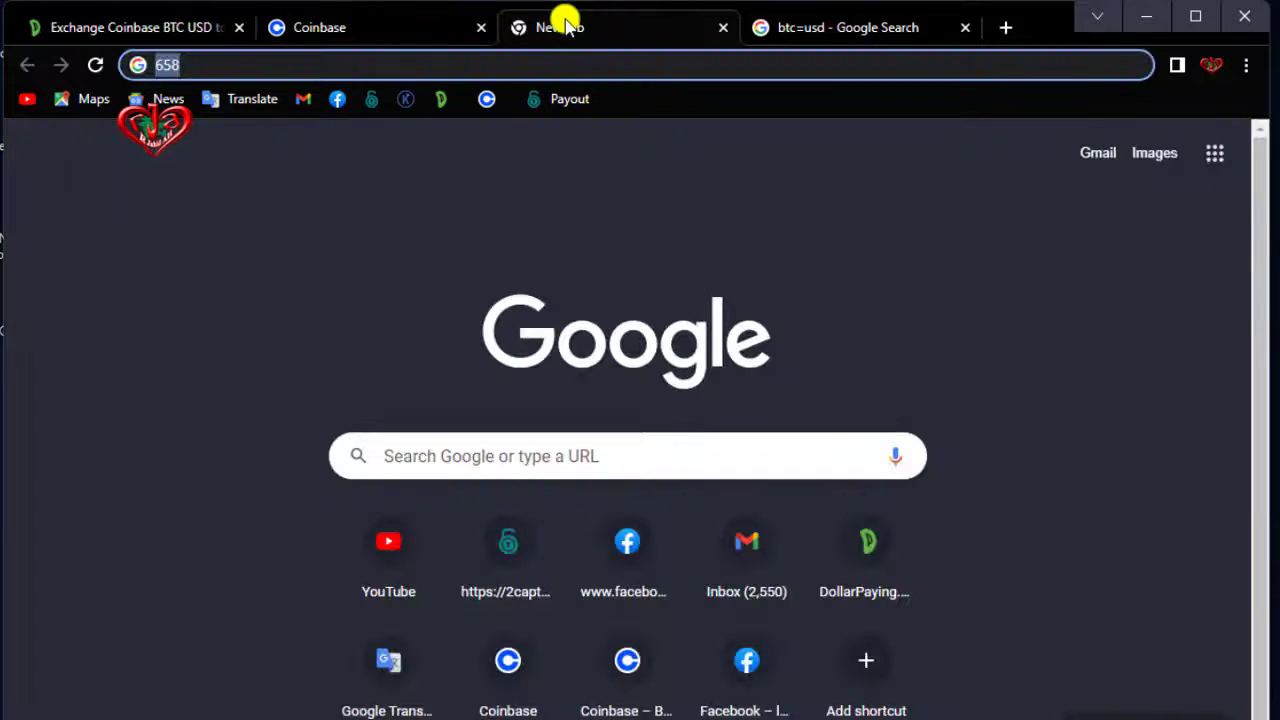
left_click(321, 24)
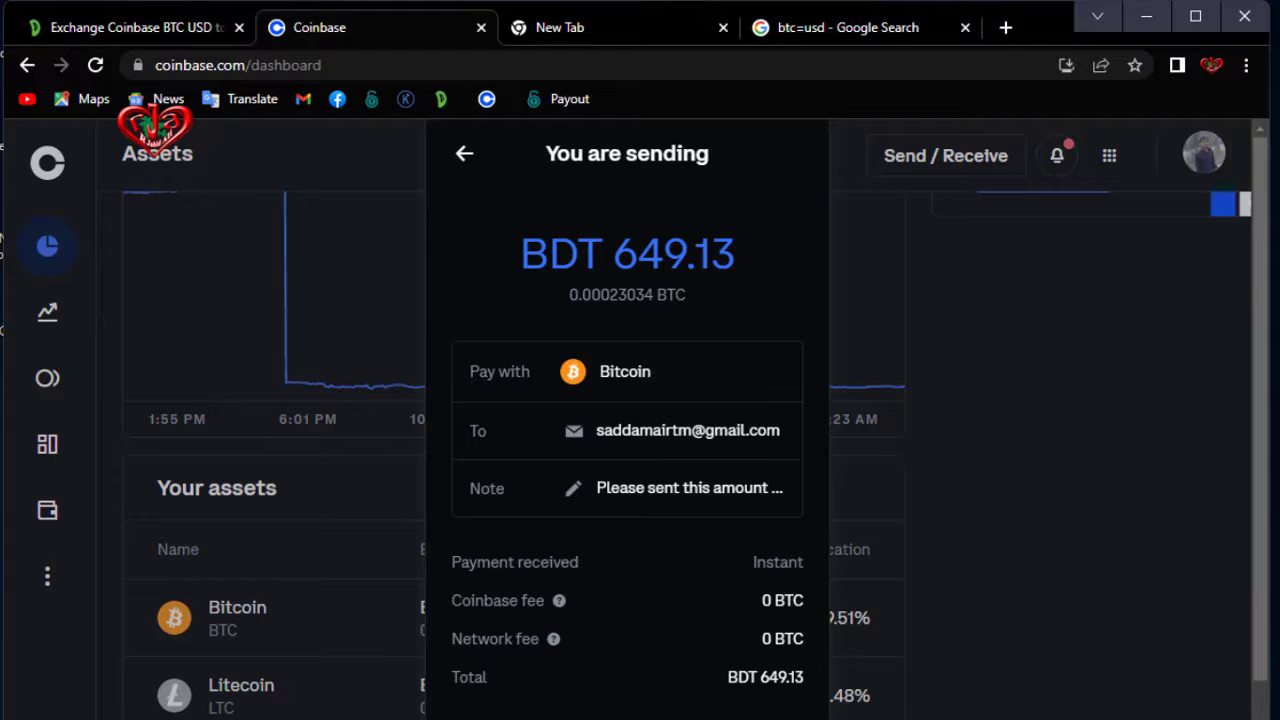
left_click_drag(1260, 417, 1261, 477)
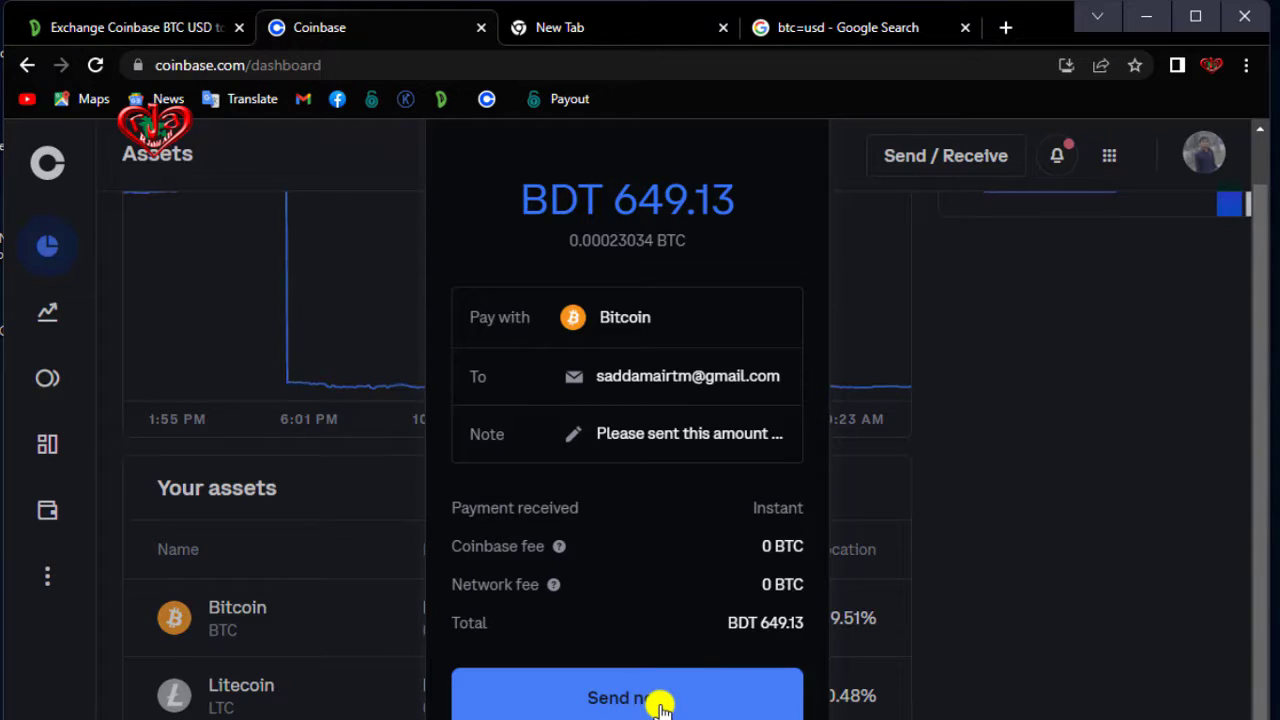
left_click(660, 705)
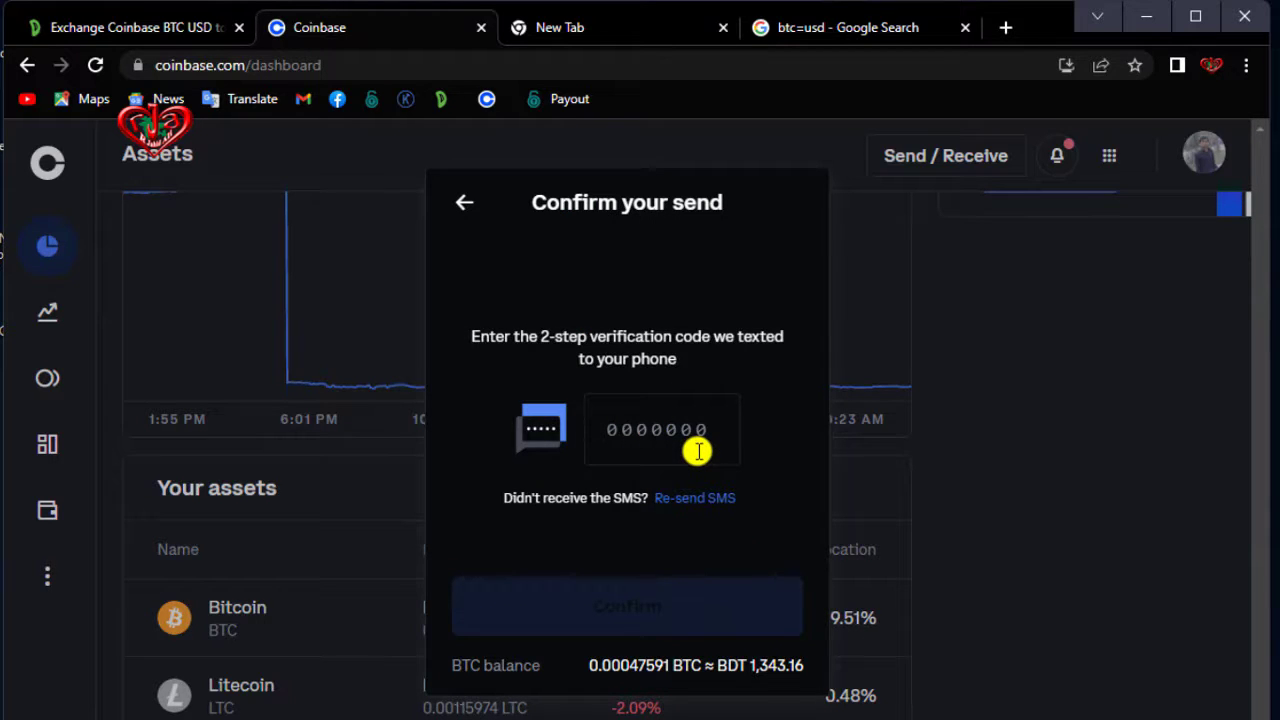
Highlight the 2-step code prompt and open Nokia PC Suite's new-message alert.
left_click(651, 482)
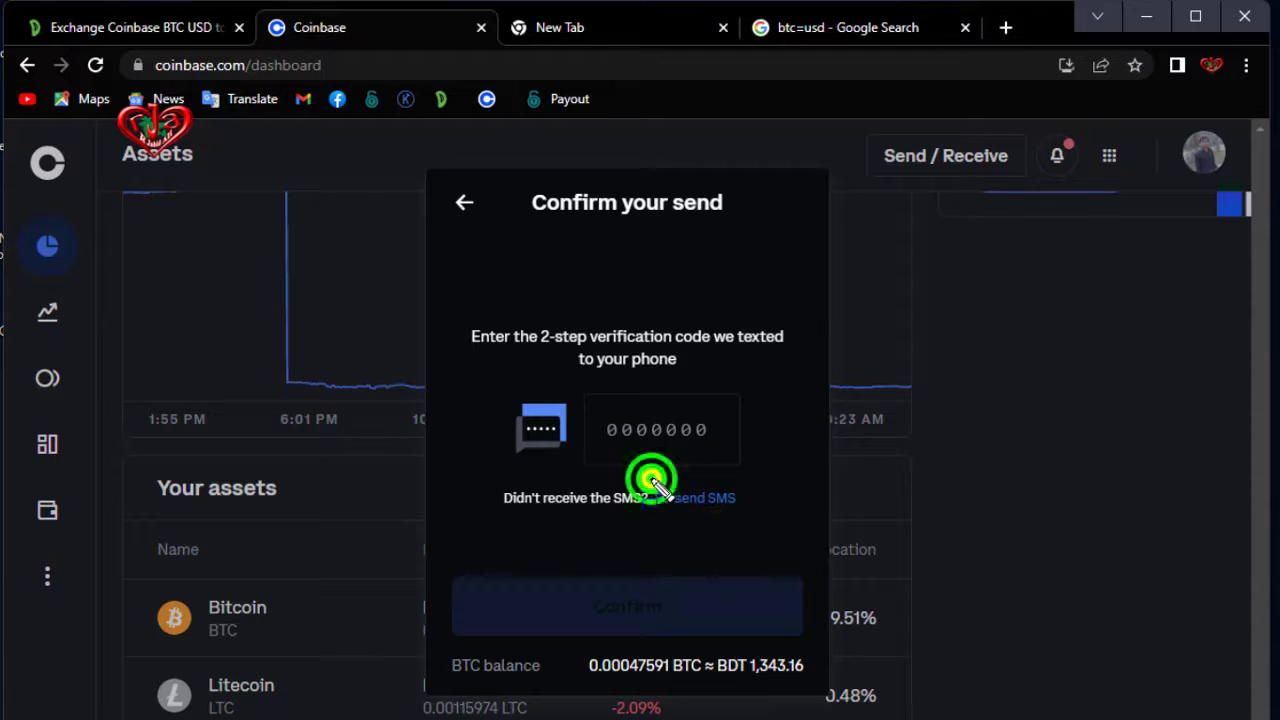
left_click_drag(651, 480, 760, 516)
left_click_drag(488, 445, 636, 457)
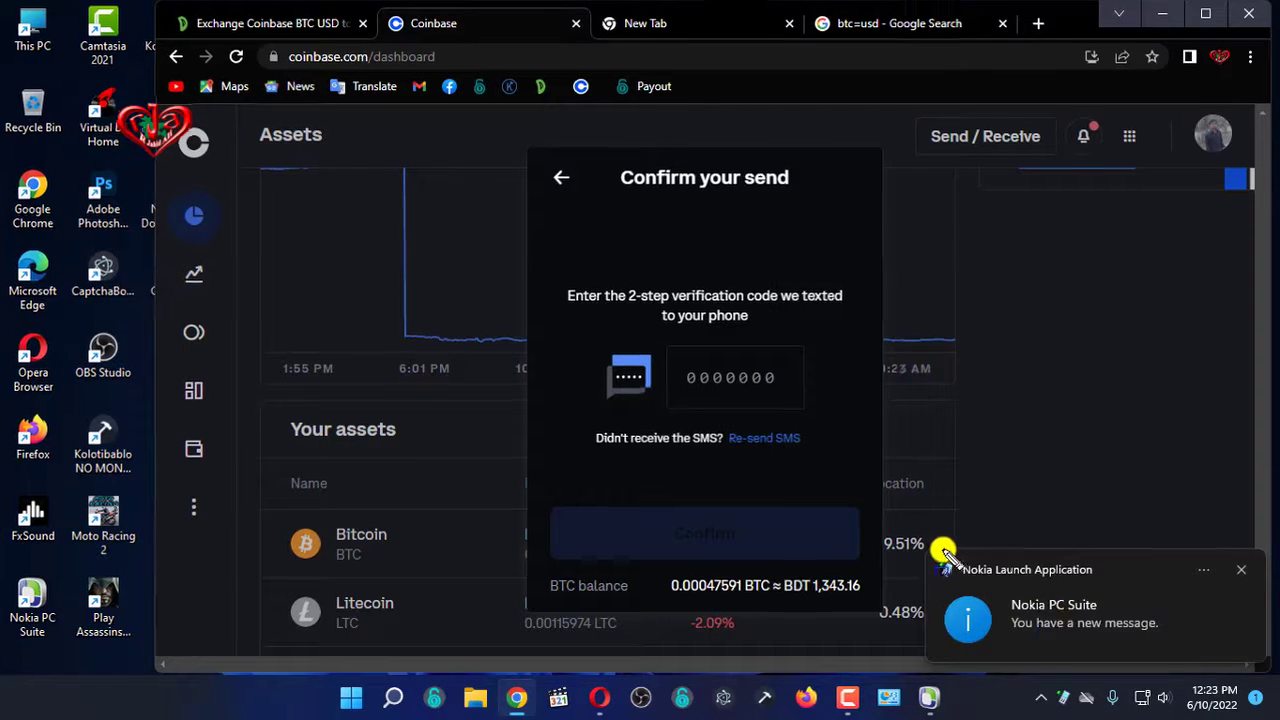
left_click_drag(941, 552, 1196, 640)
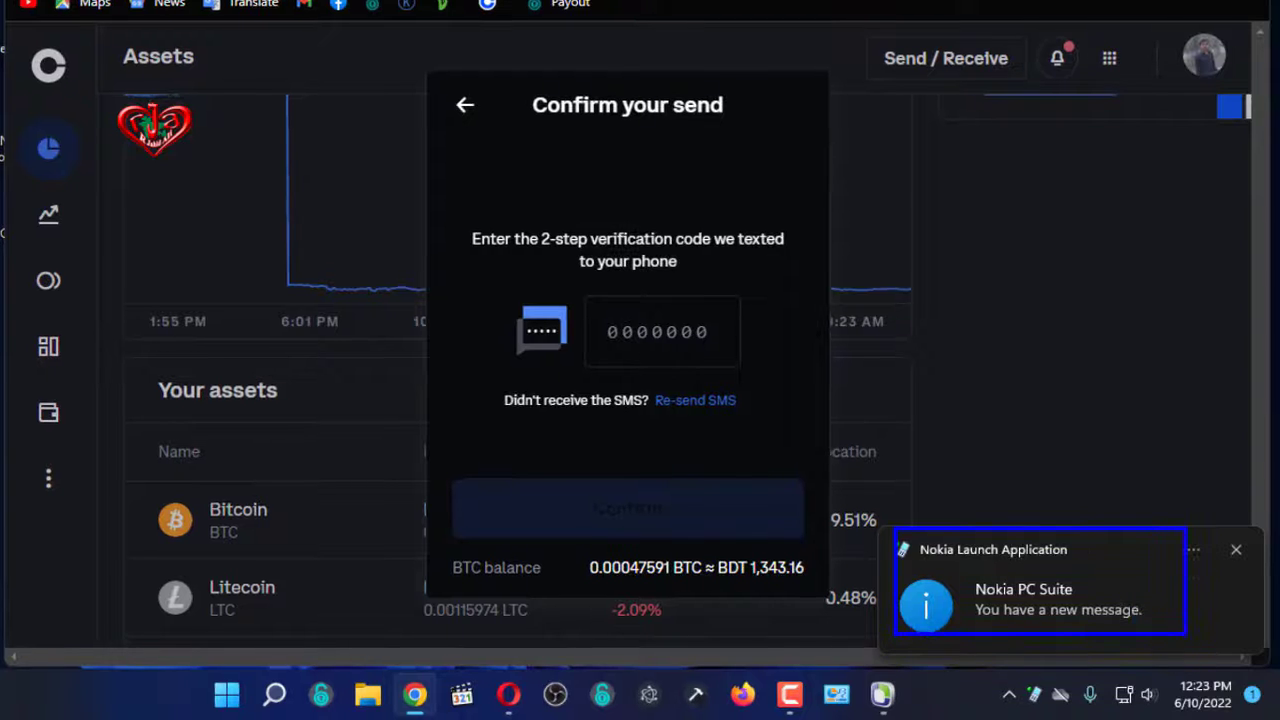
left_click(1040, 694)
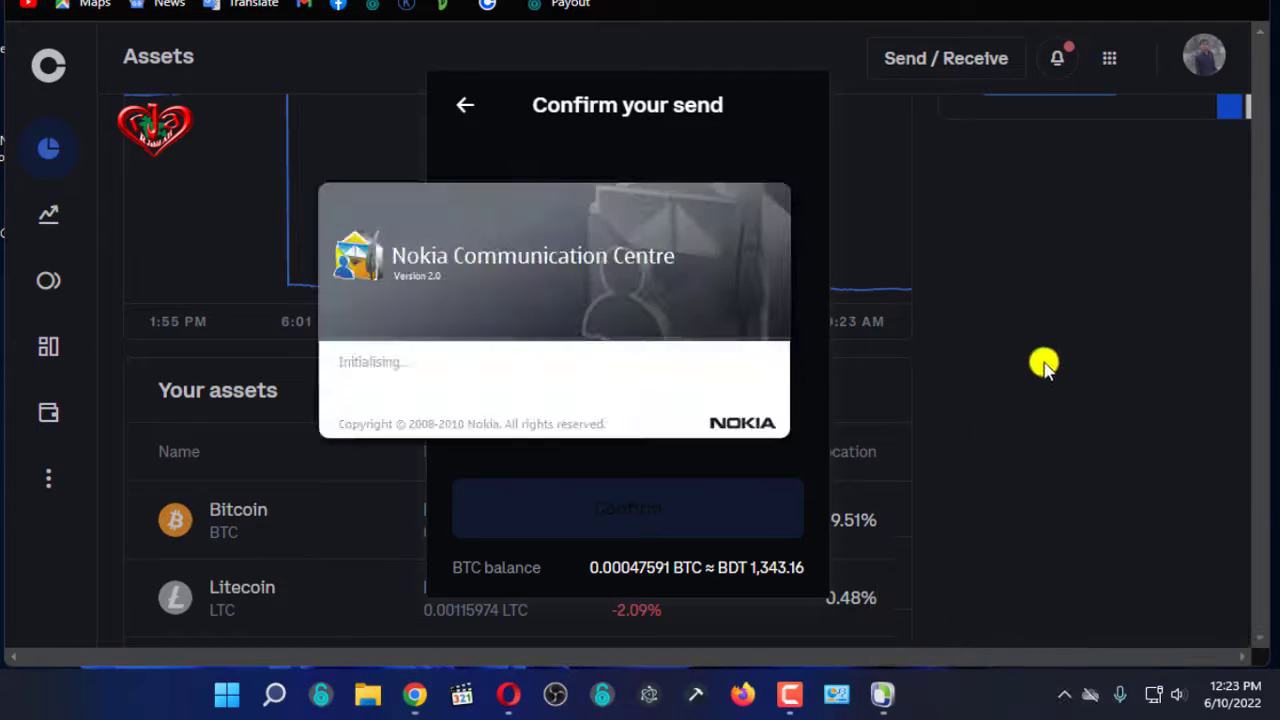
Copy the Coinbase verification code from the newest AUTHMSG text, then close the message viewer.
left_click(549, 220)
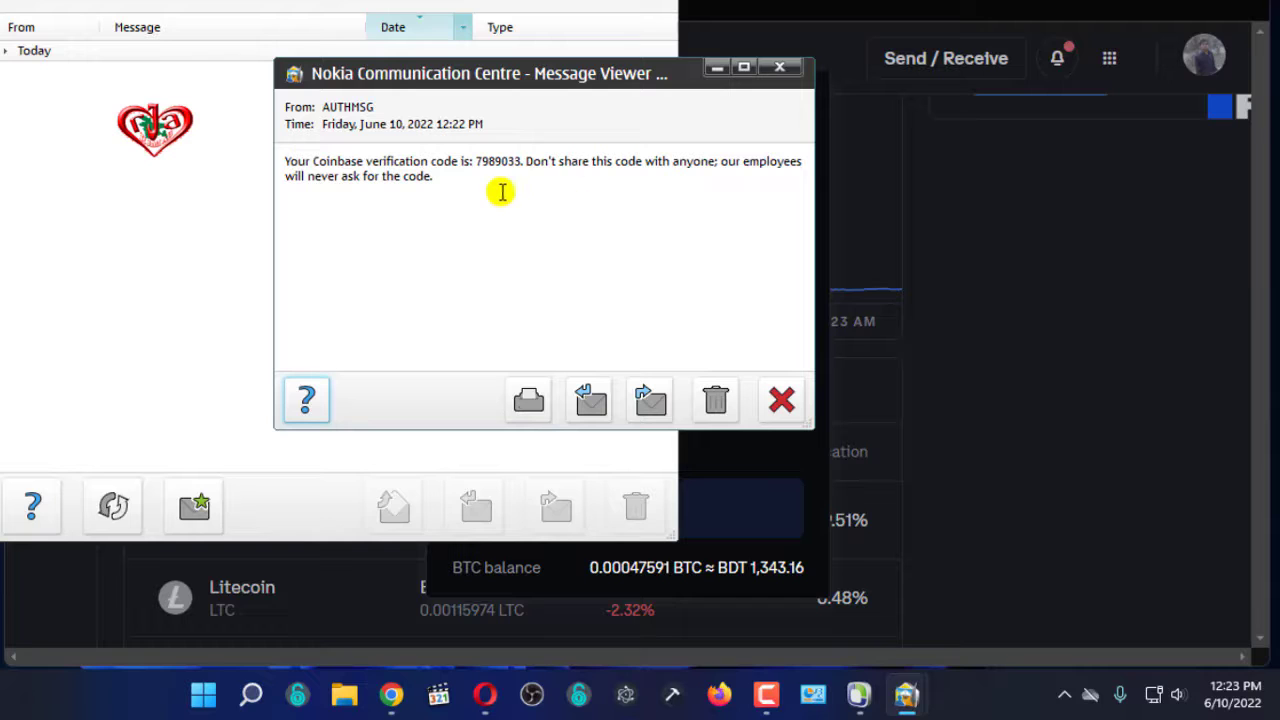
double_click(490, 160)
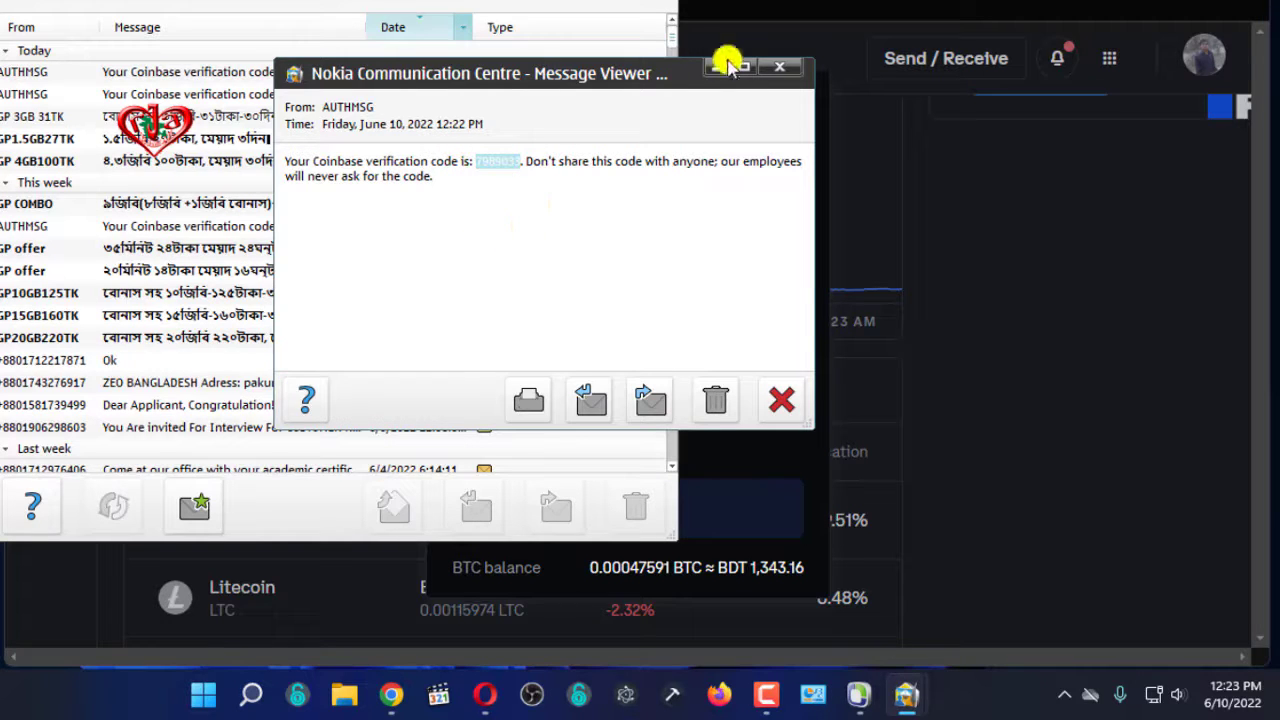
right_click(496, 175)
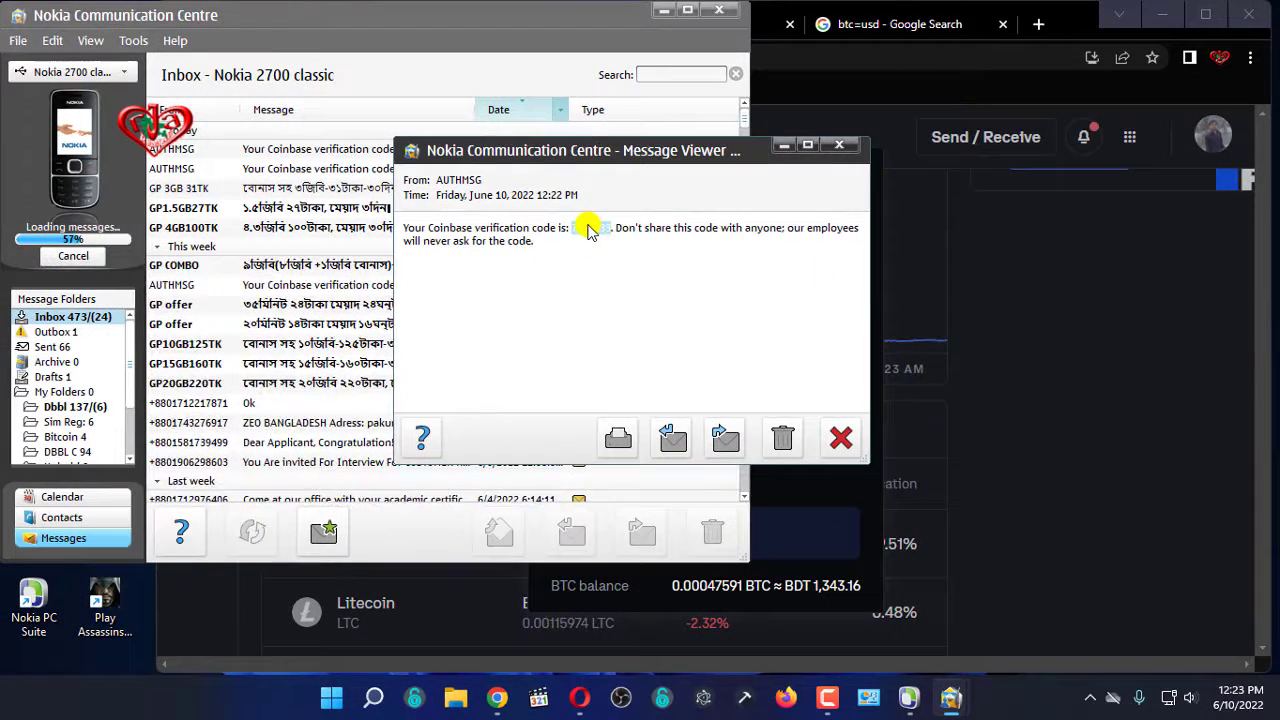
right_click(595, 232)
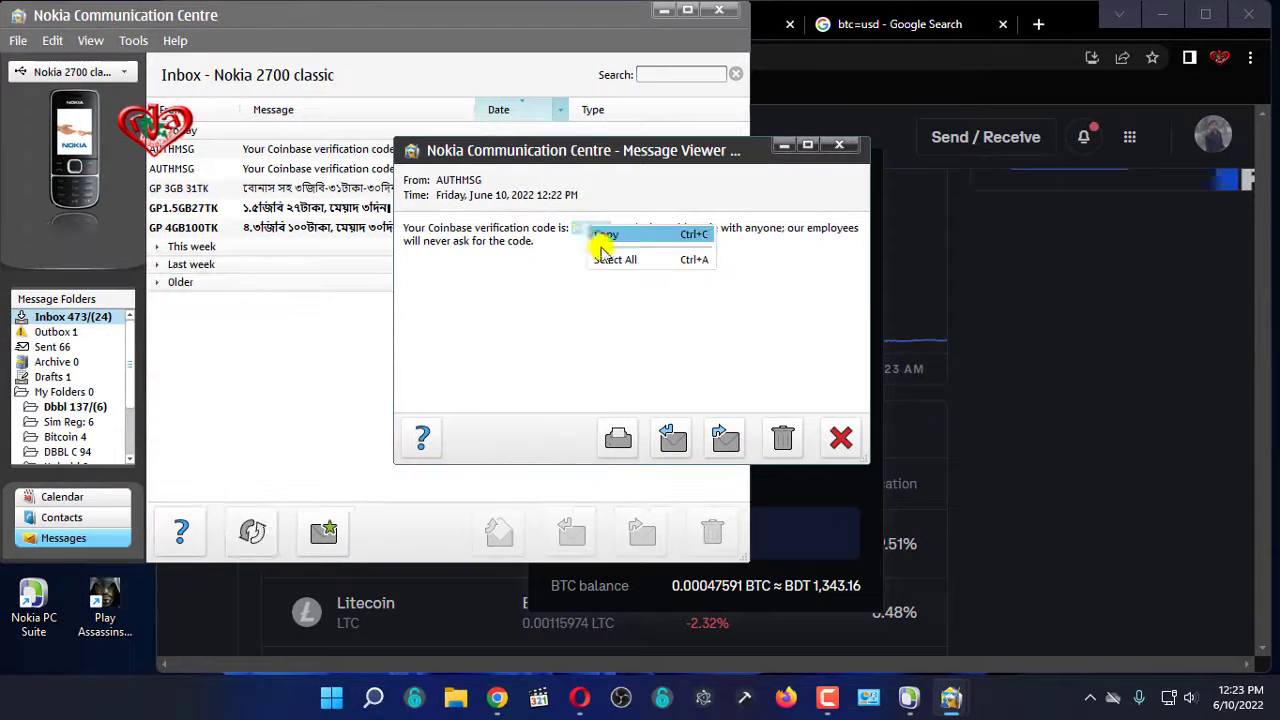
left_click(603, 240)
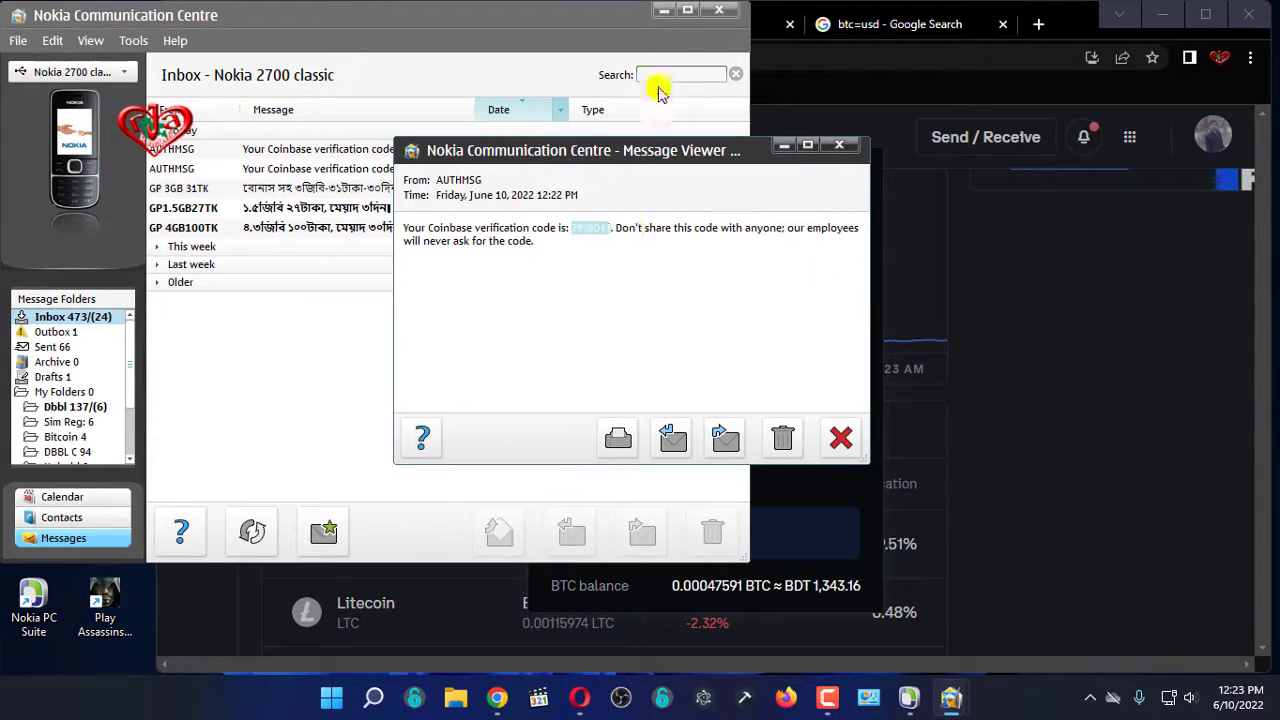
left_click(838, 146)
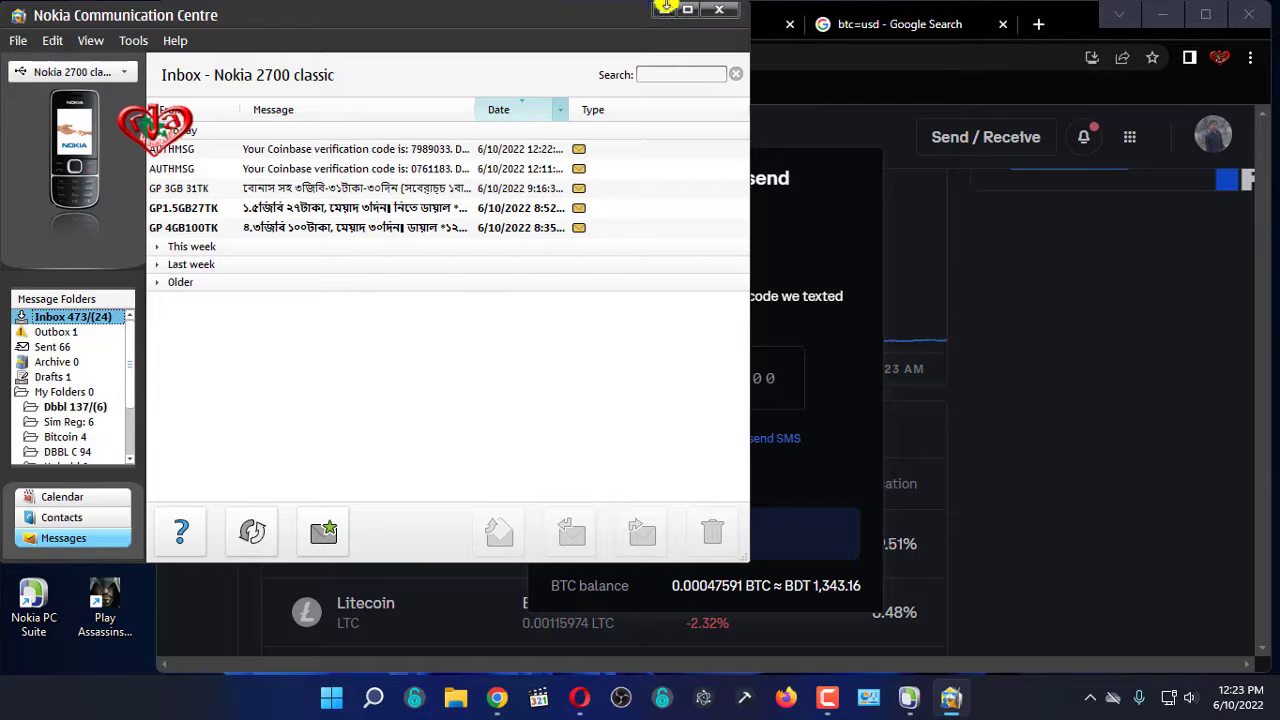
Paste the verification code into Coinbase and confirm sending 0.00023034 BTC (BDT 649.13).
left_click(728, 10)
left_click(745, 378)
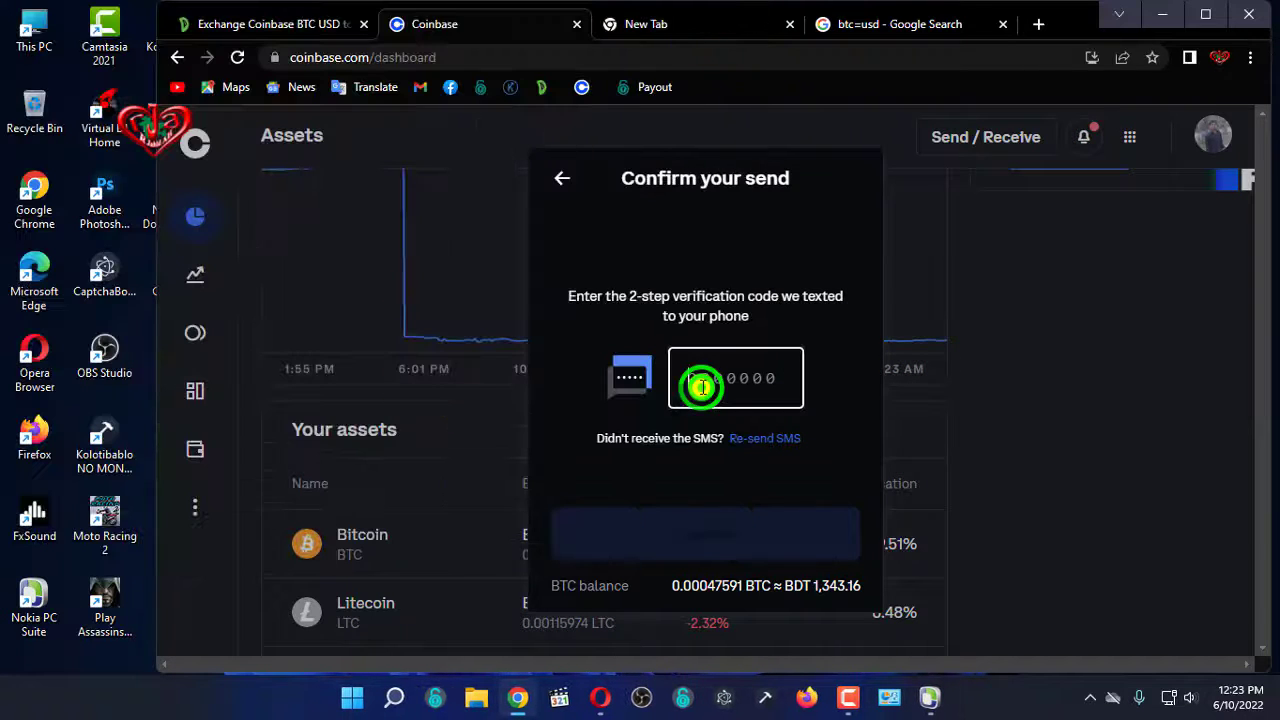
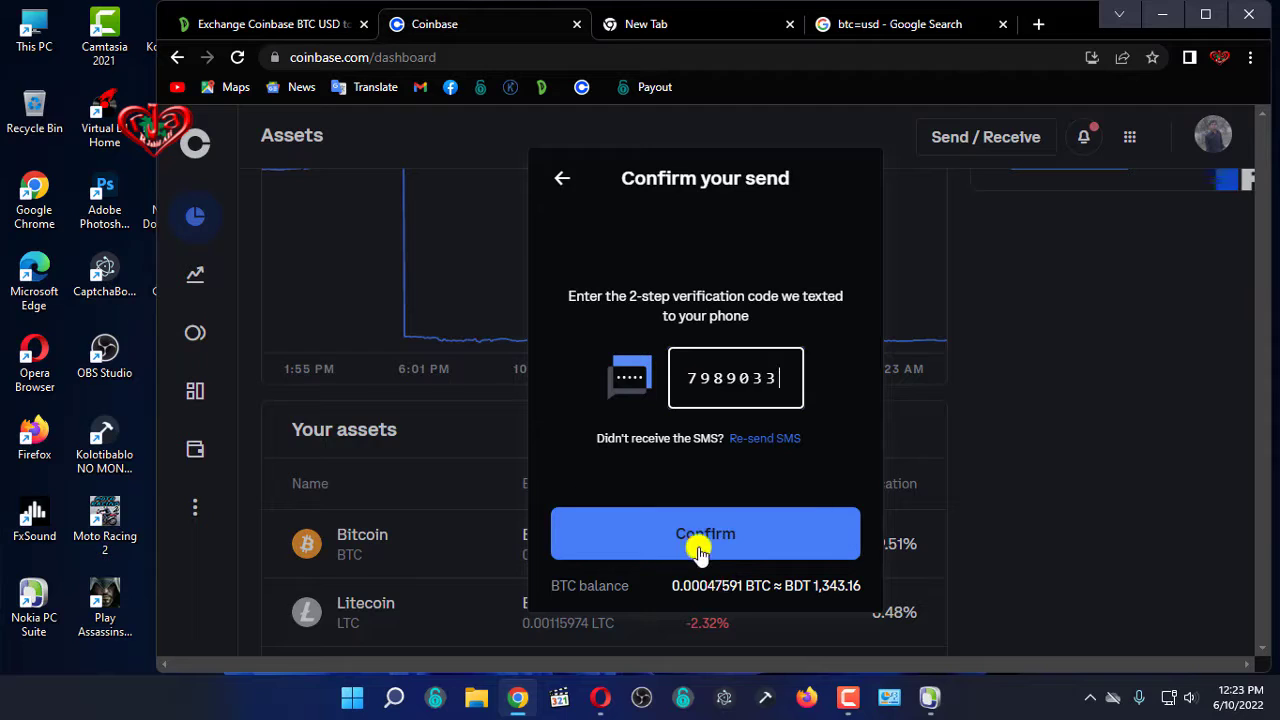
left_click(700, 548)
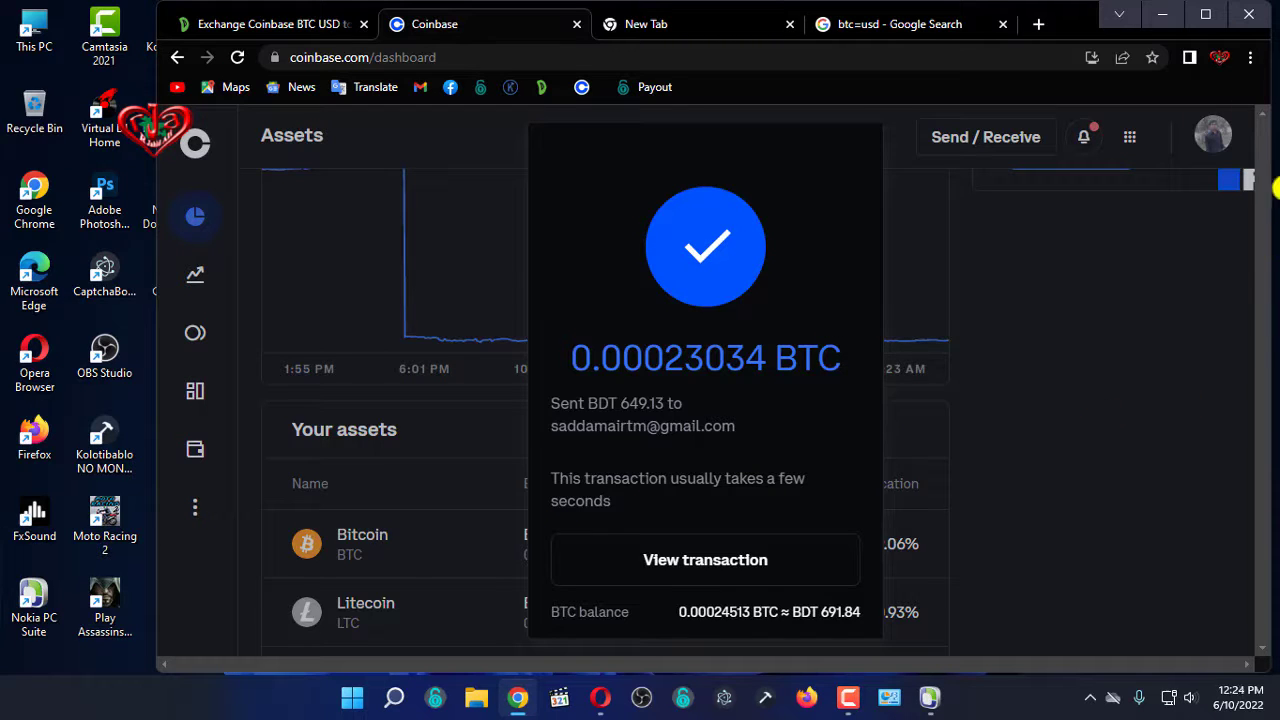
Load Coinbase's Bitcoin price page in the Google tab, then return to DollarPaying's payment step.
left_click(257, 21)
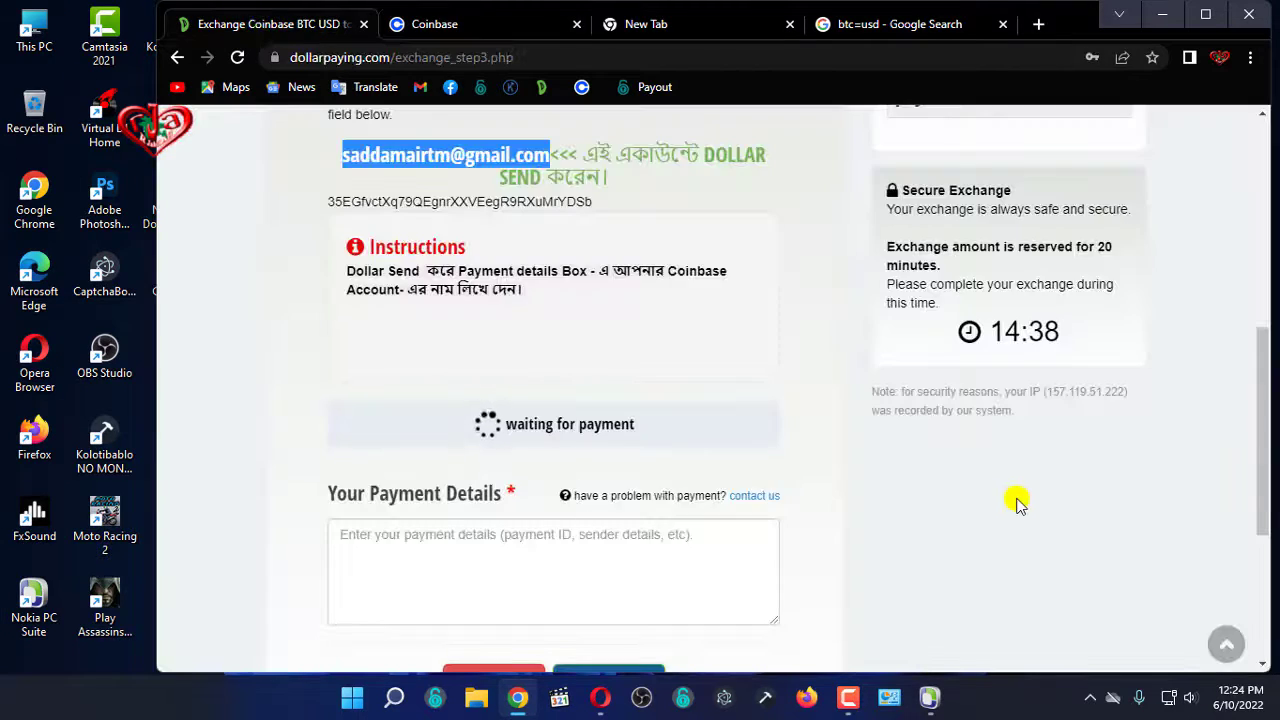
left_click(453, 537)
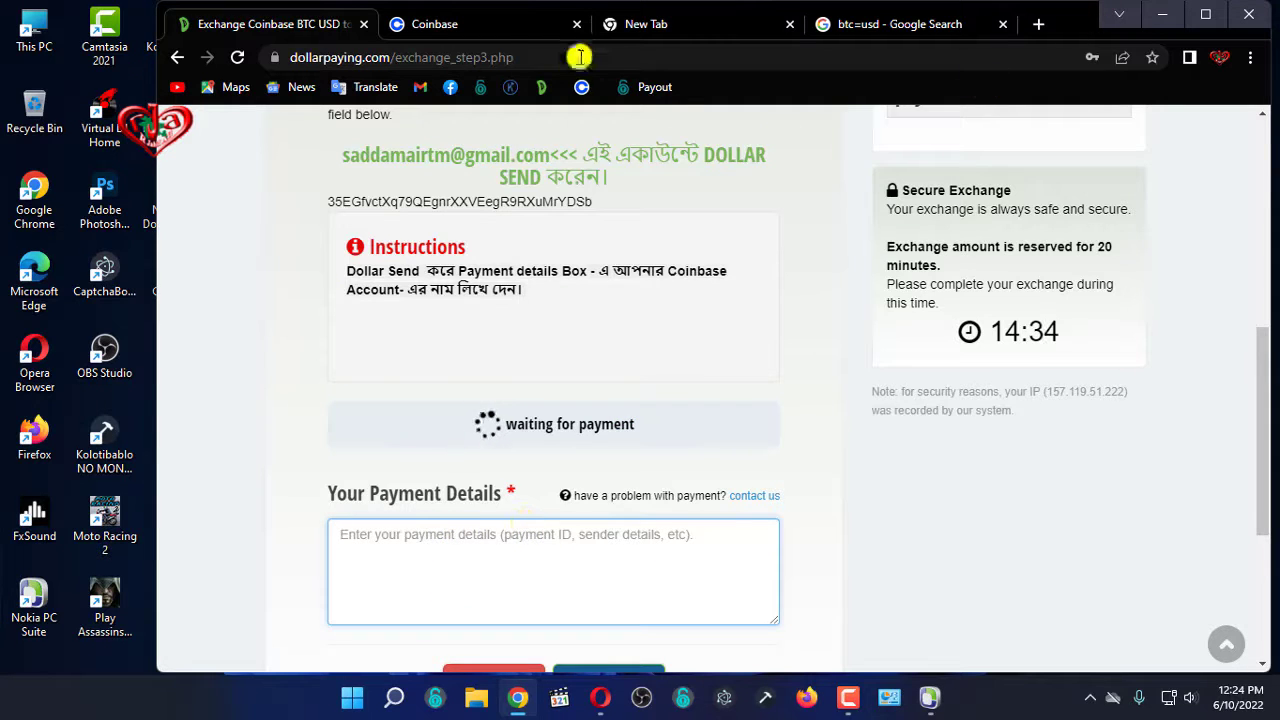
left_click(451, 22)
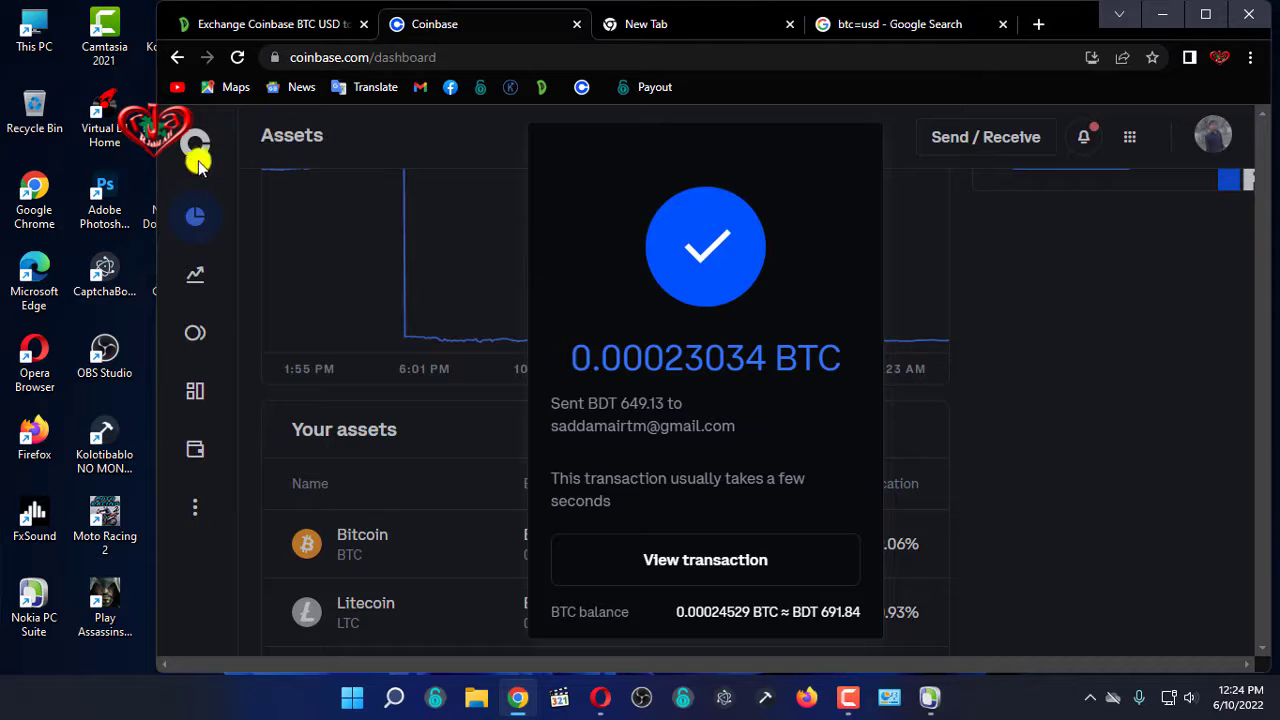
right_click(183, 220)
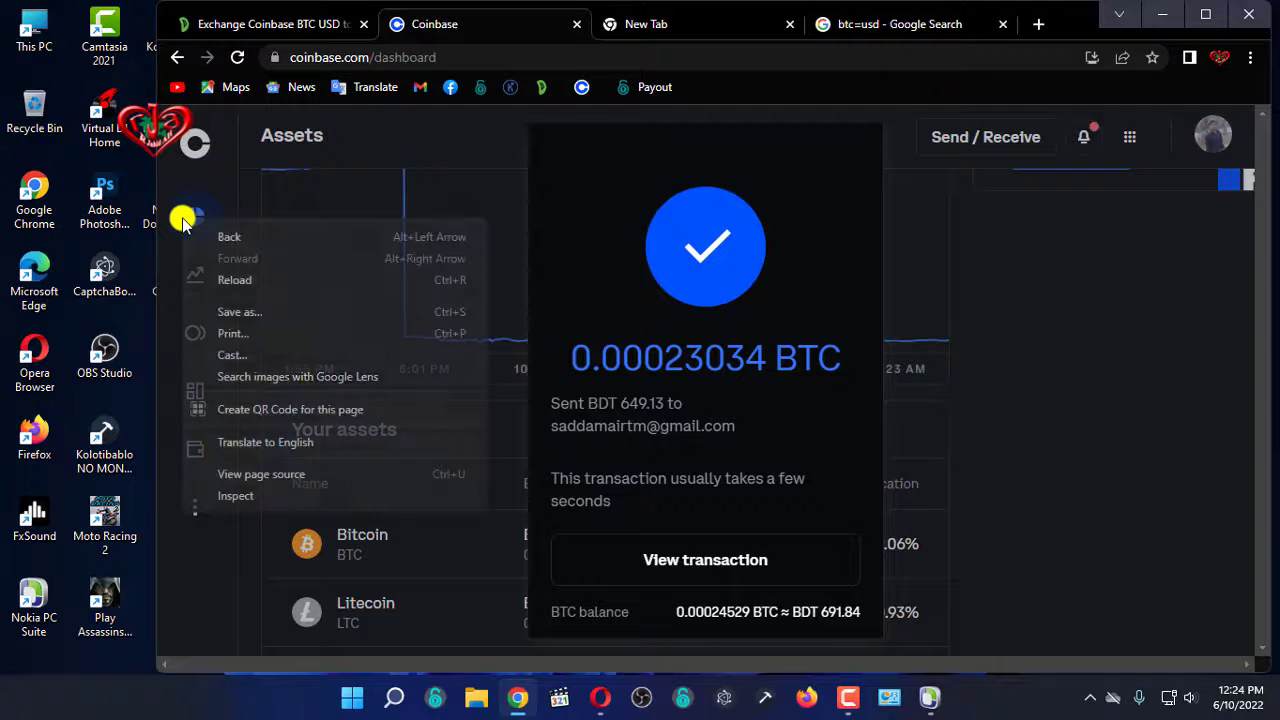
left_click(678, 20)
left_click(863, 30)
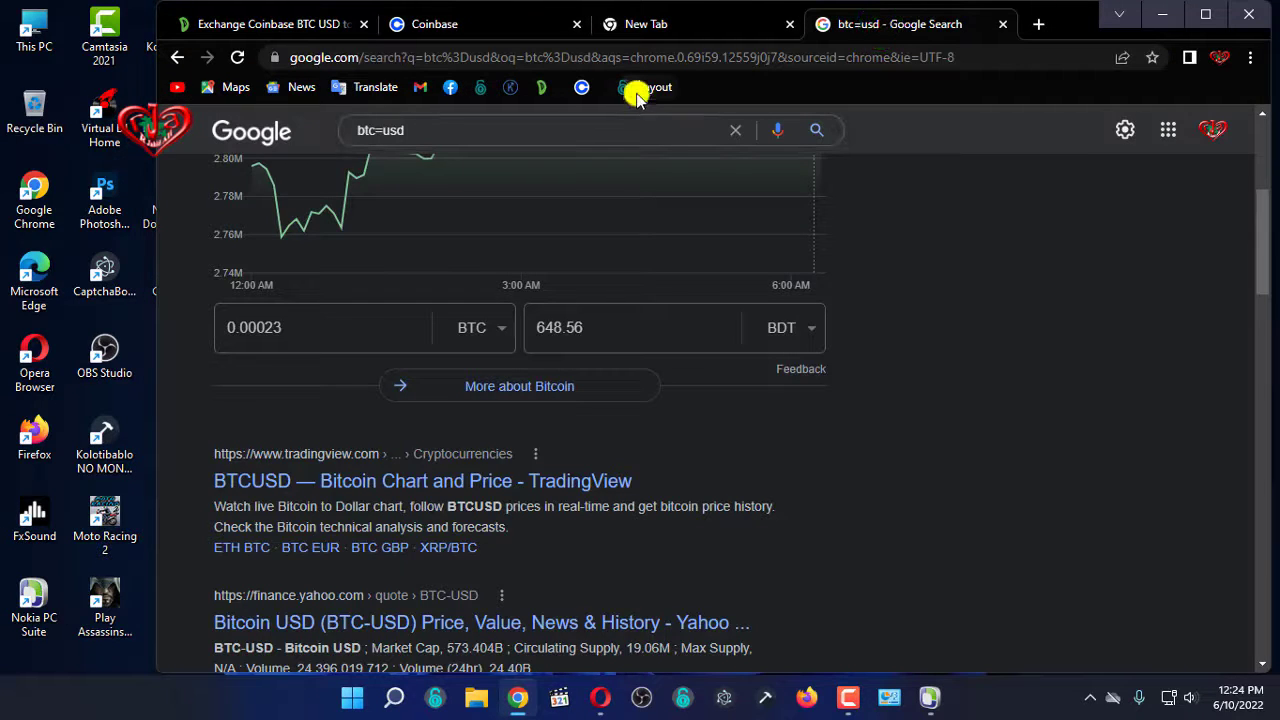
left_click(581, 87)
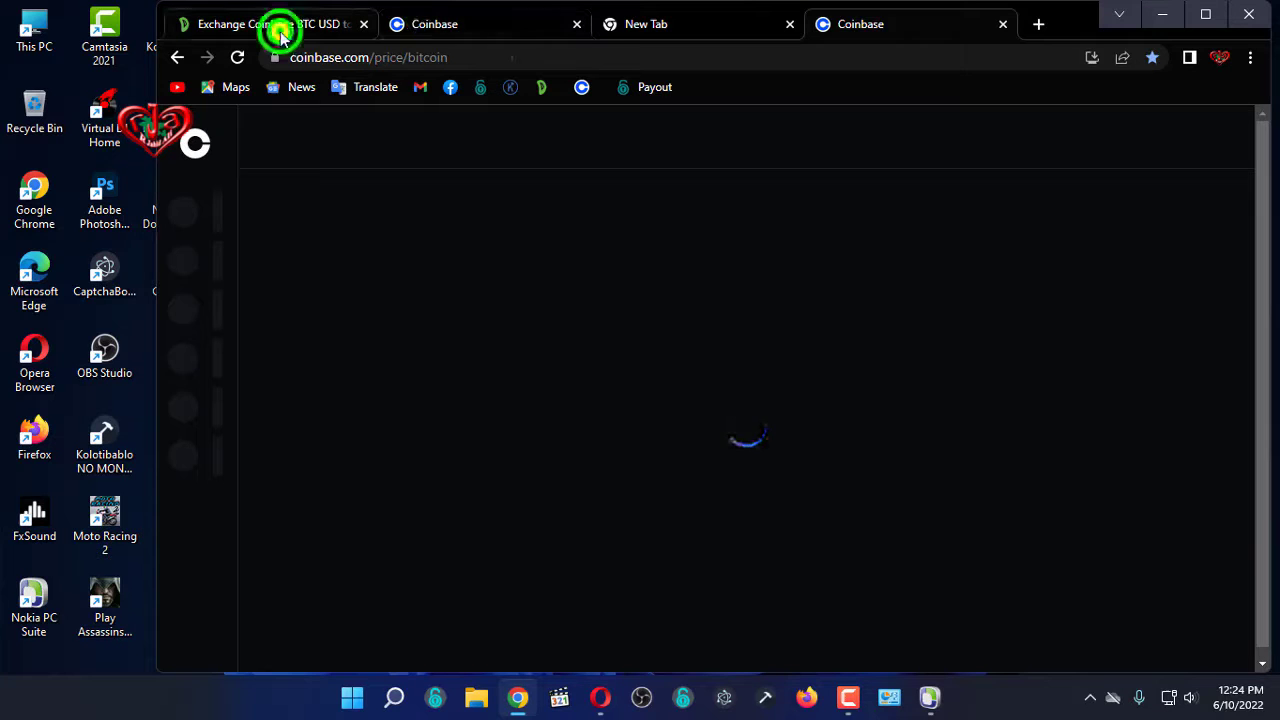
left_click(280, 28)
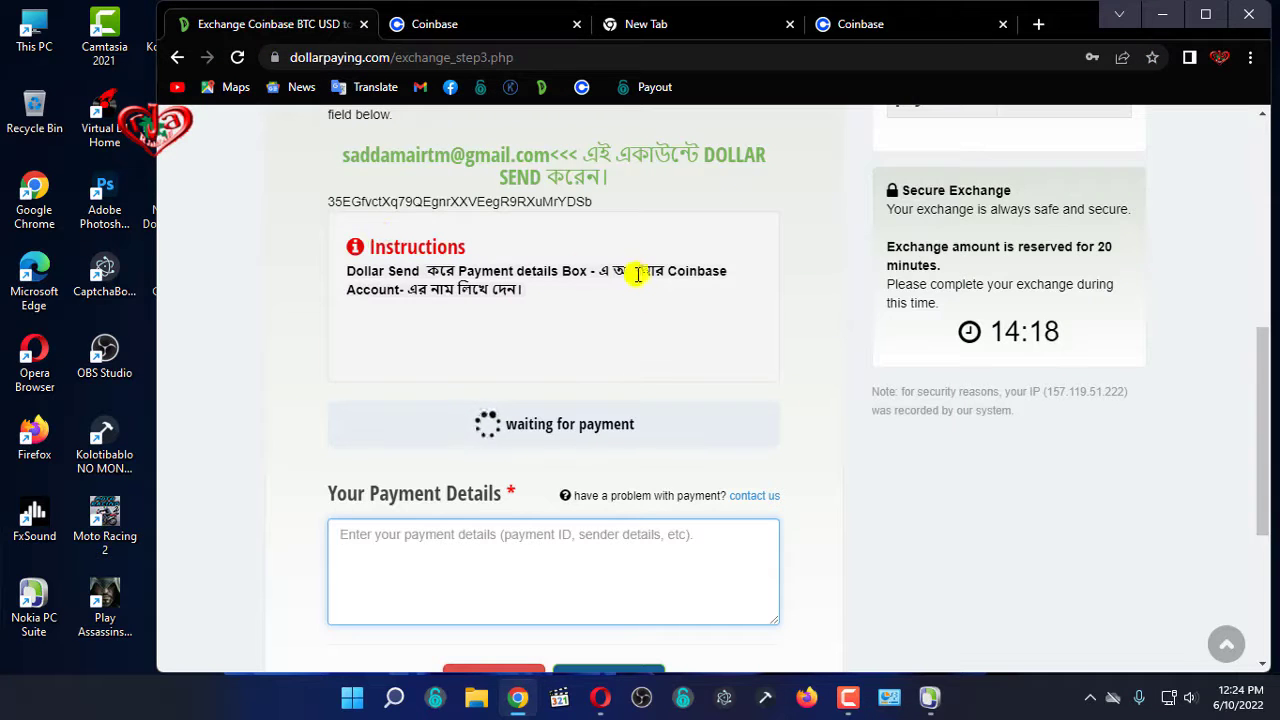
Copy 'Coinbase Account-' from the Instructions into the Payment Details box.
left_click_drag(668, 270, 405, 288)
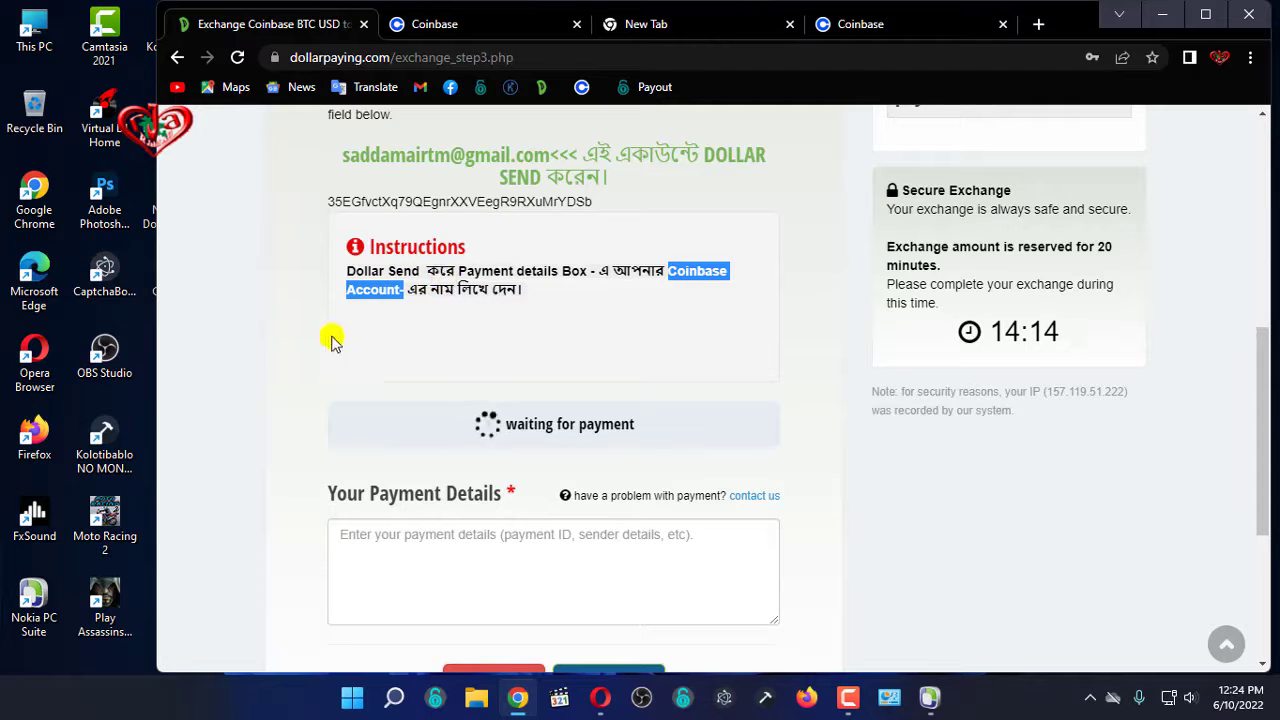
left_click(403, 529)
type("Coinbase Account-")
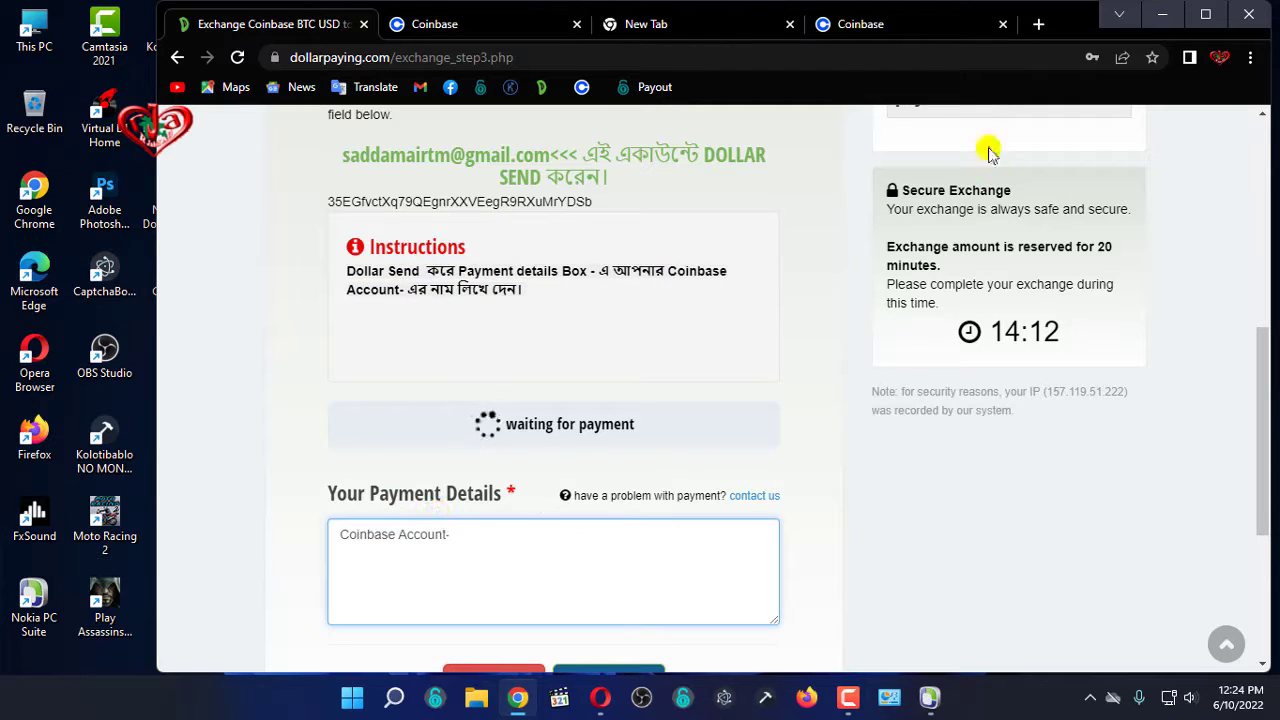
Append the account holder's name from the Coinbase profile menu, then scroll down to Confirm.
left_click(862, 24)
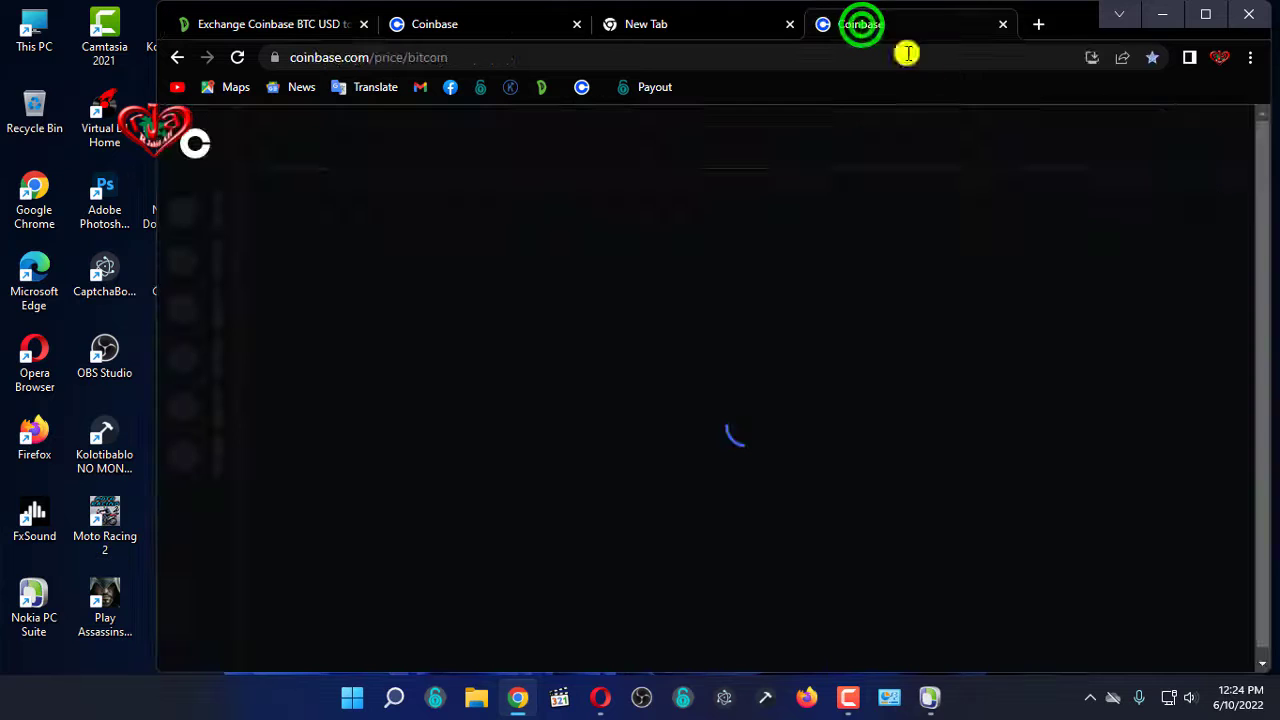
left_click(1210, 135)
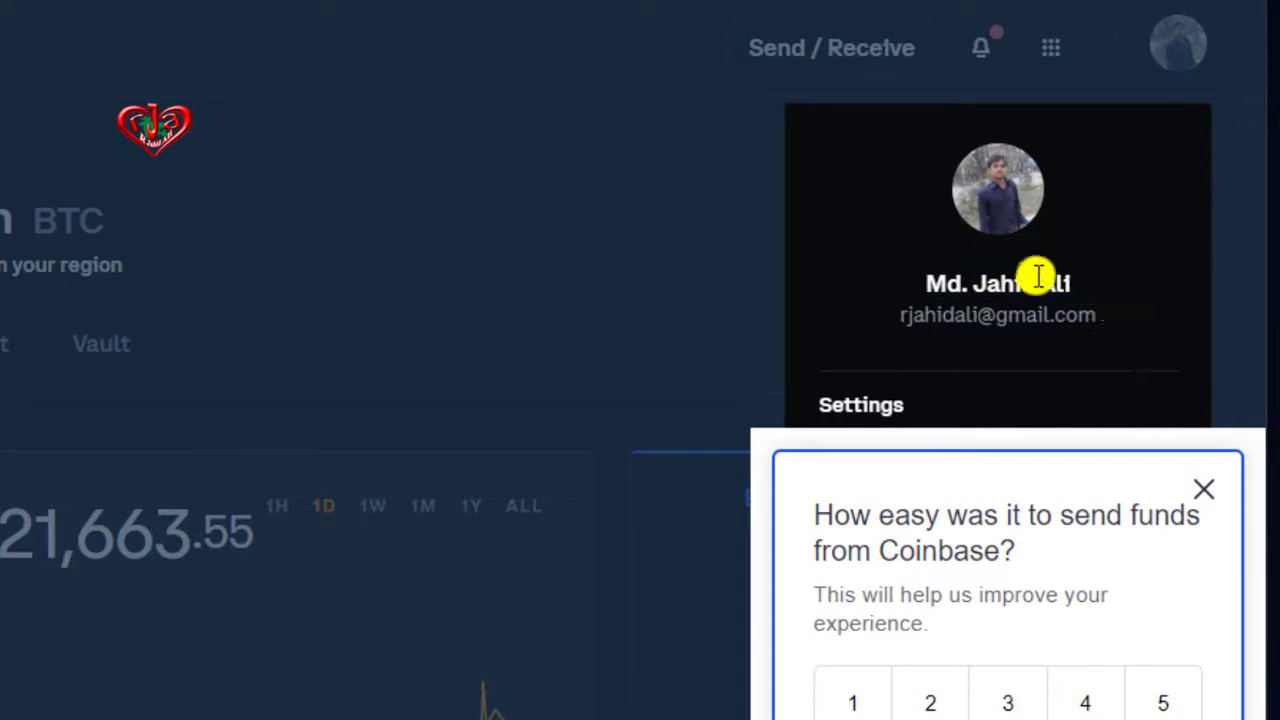
left_click_drag(914, 286, 1118, 292)
key("ctrl+c")
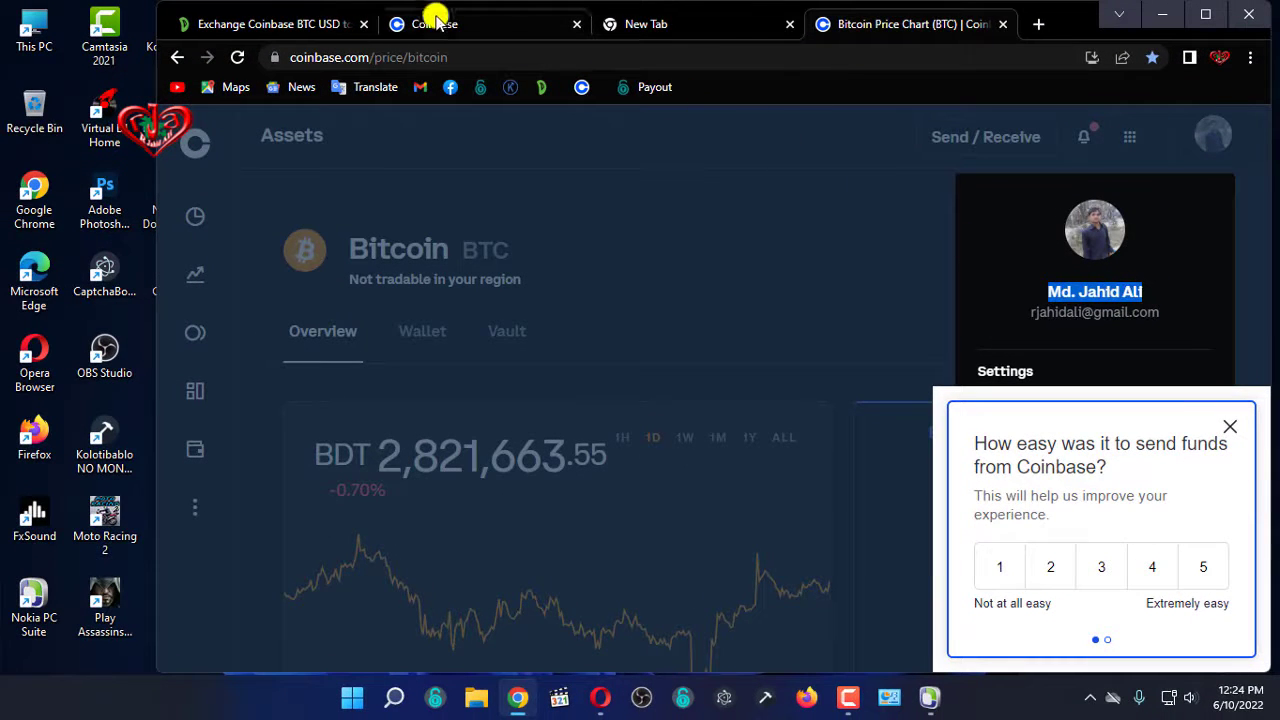
left_click(309, 26)
left_click(529, 533)
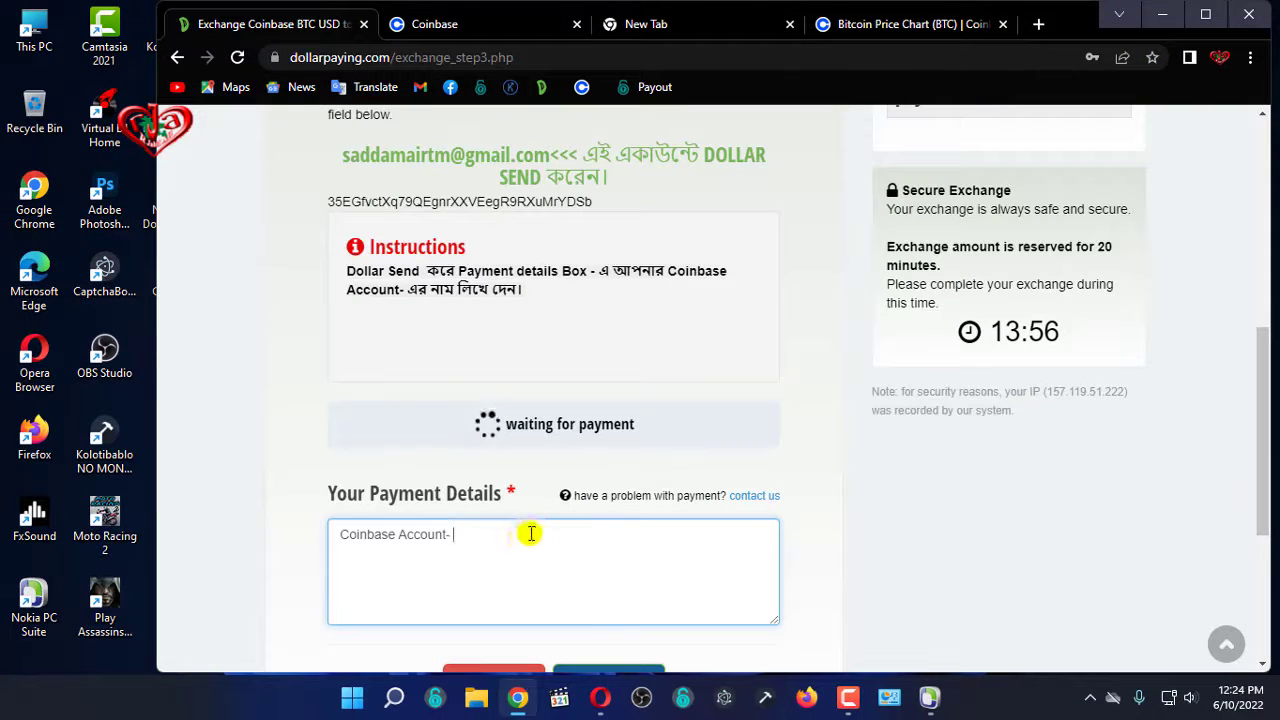
key("ctrl+v")
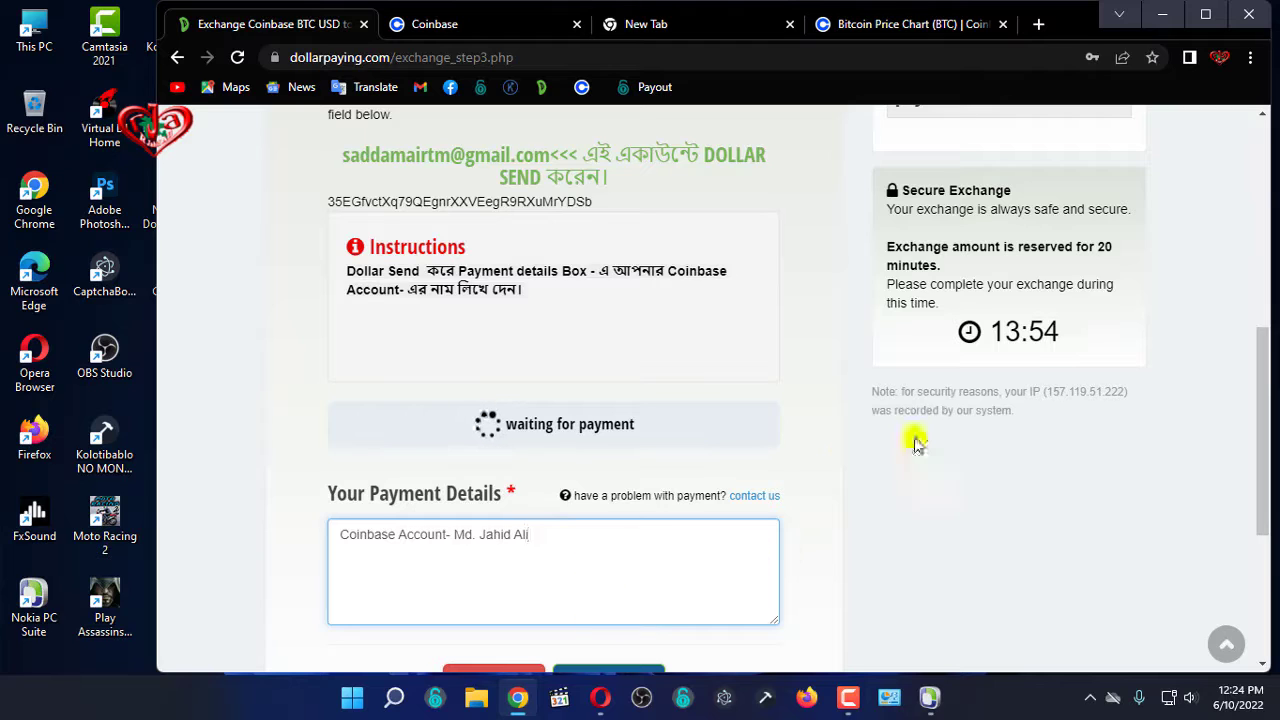
scroll(1063, 443, "down", 1)
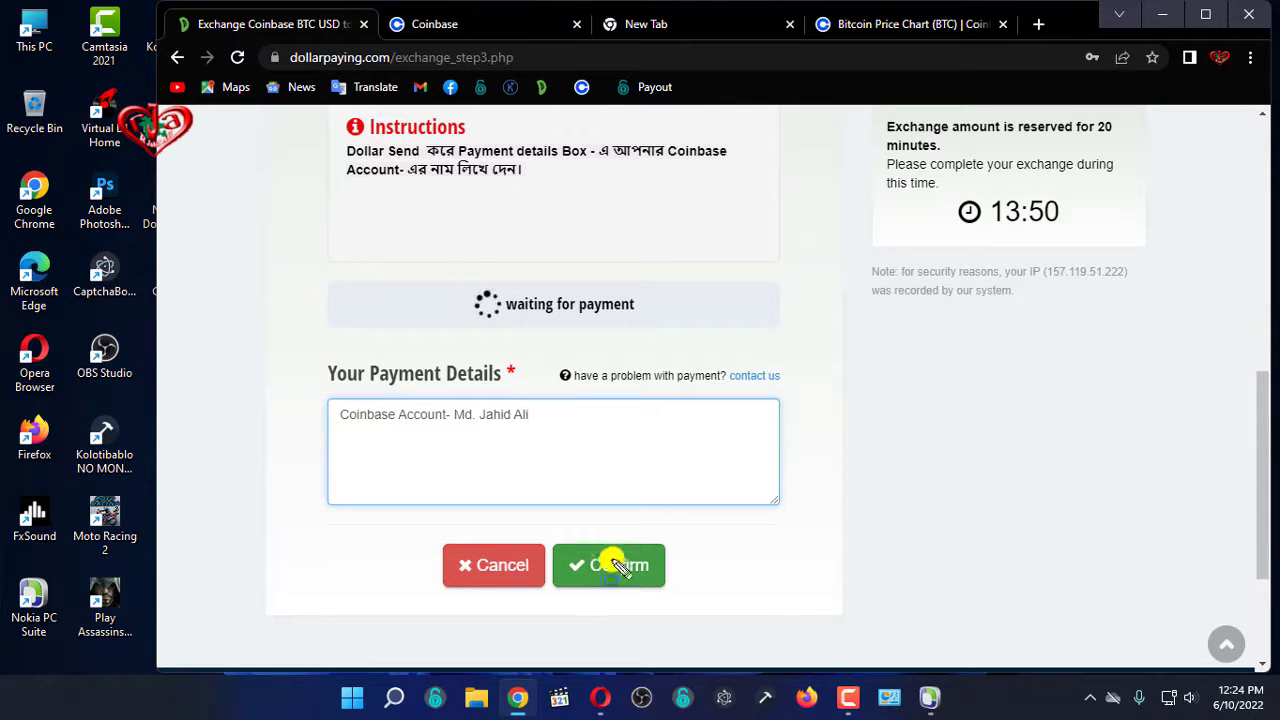
left_click_drag(542, 530, 706, 621)
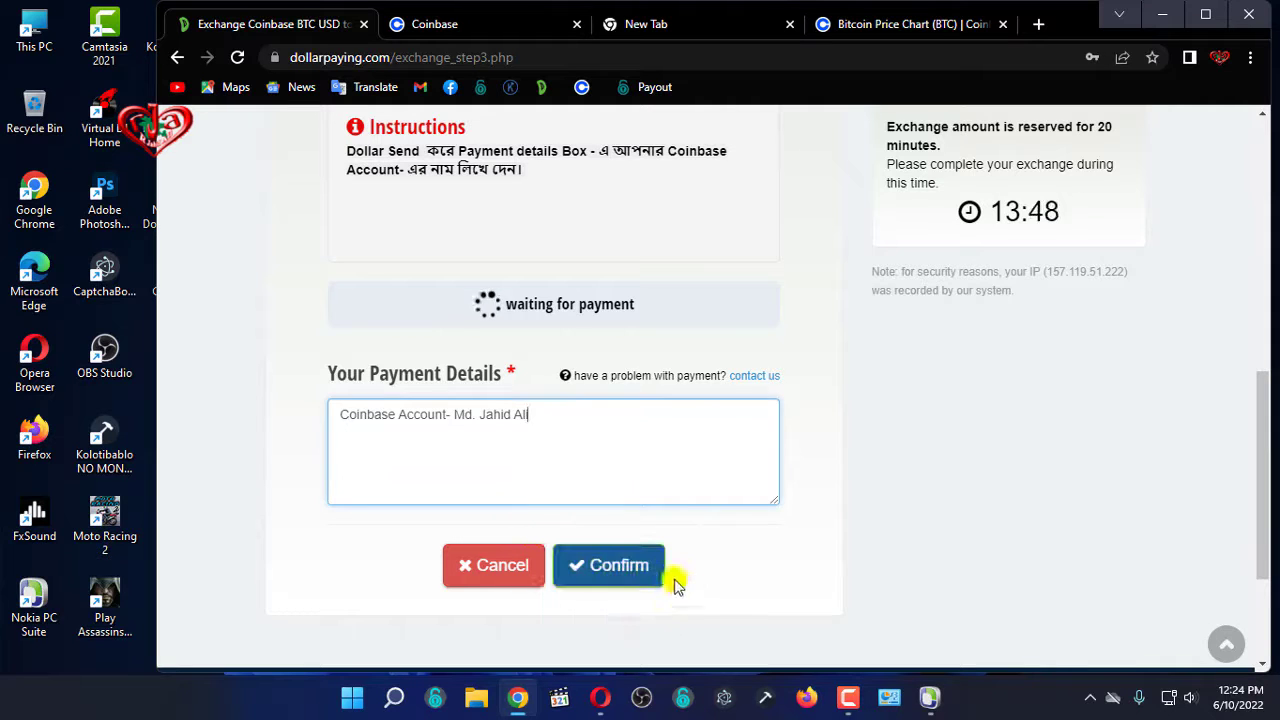
left_click(645, 566)
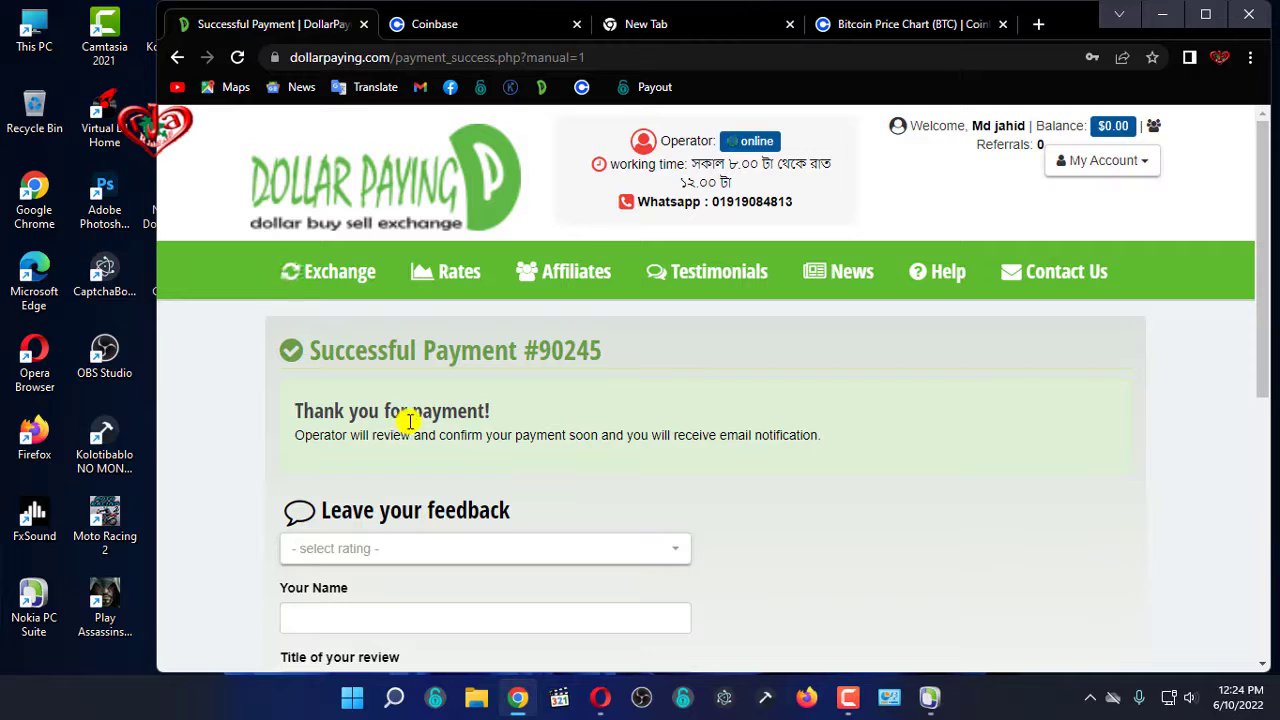
left_click_drag(252, 325, 658, 367)
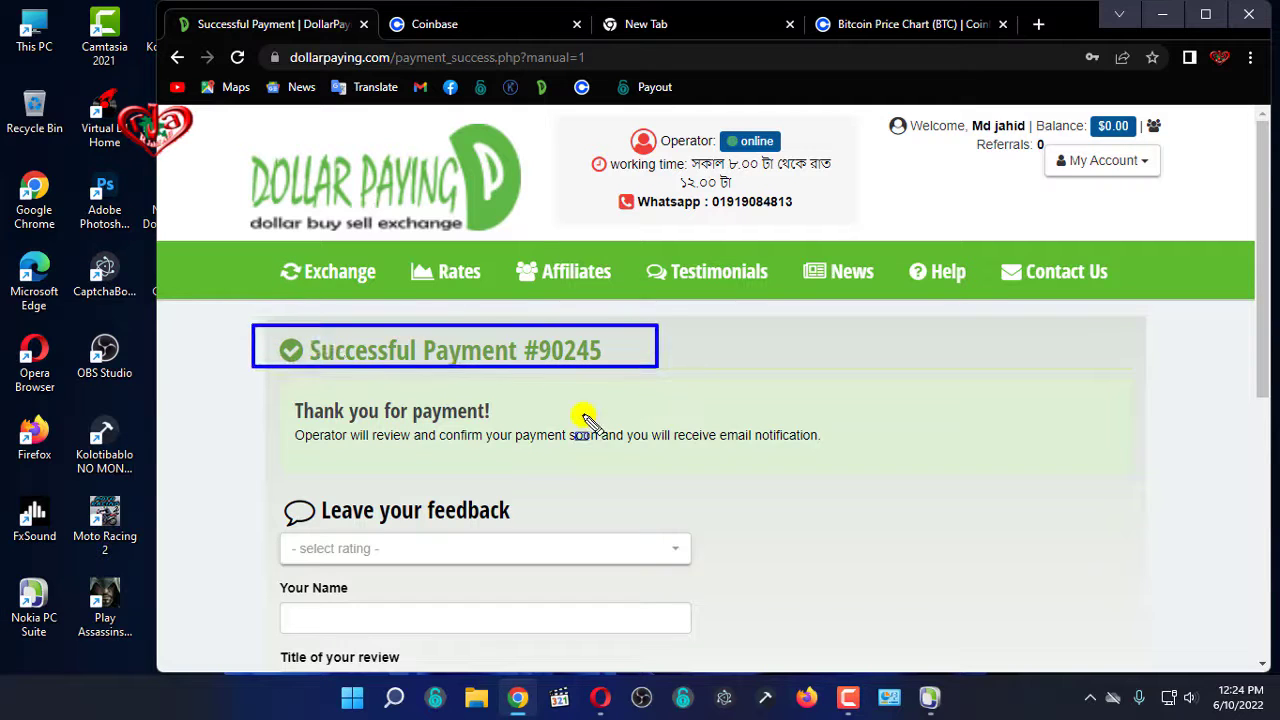
left_click_drag(258, 380, 543, 422)
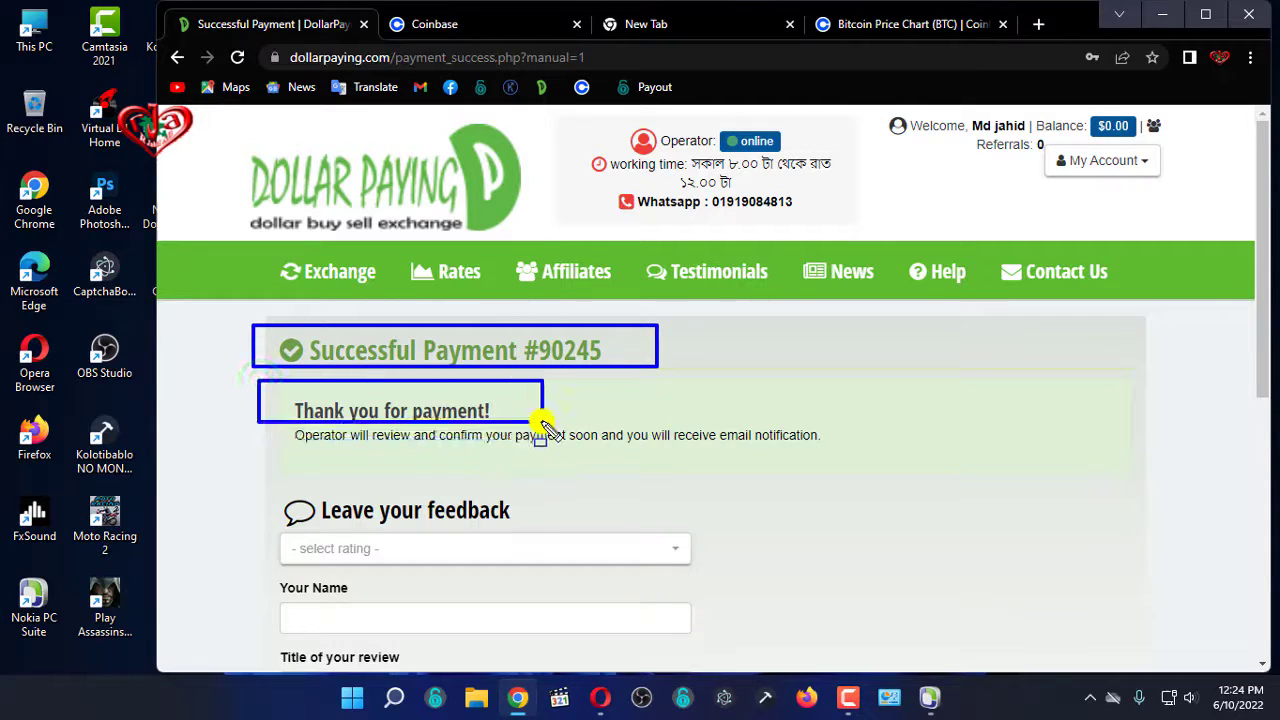
key("Escape")
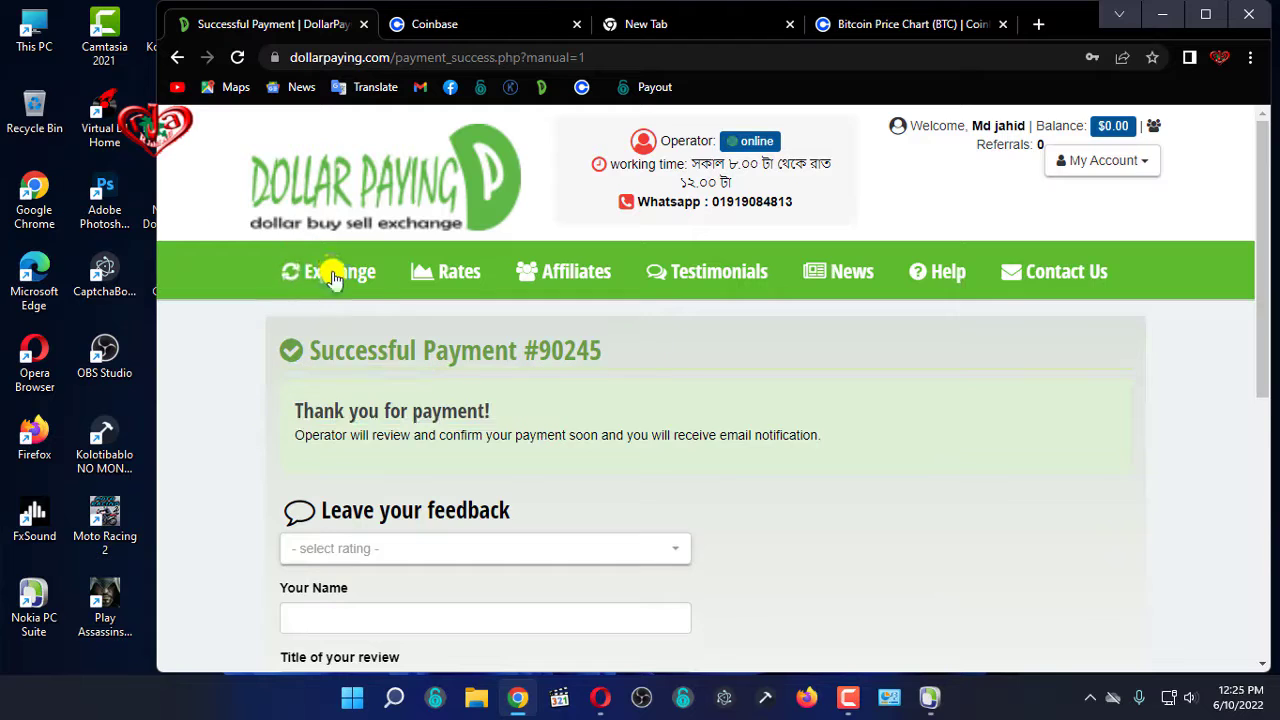
Return to DollarPaying's main Exchange page.
left_click_drag(262, 253, 380, 296)
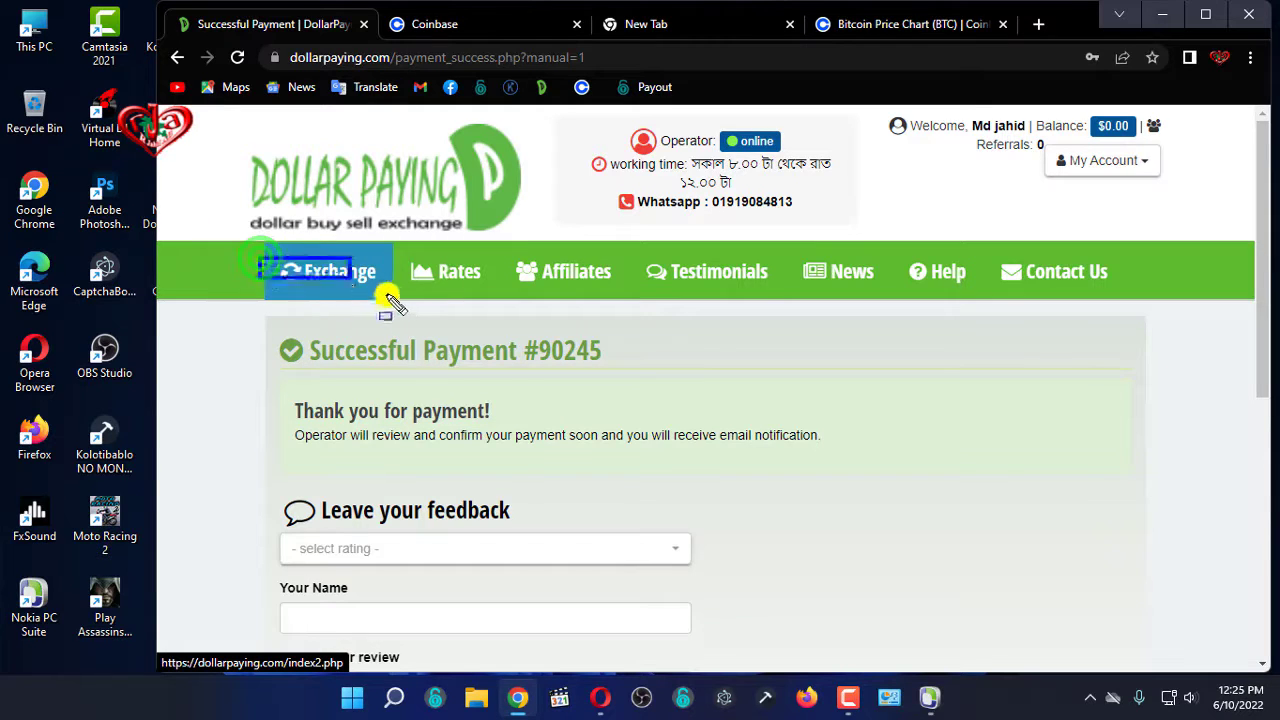
key("Escape")
left_click(357, 271)
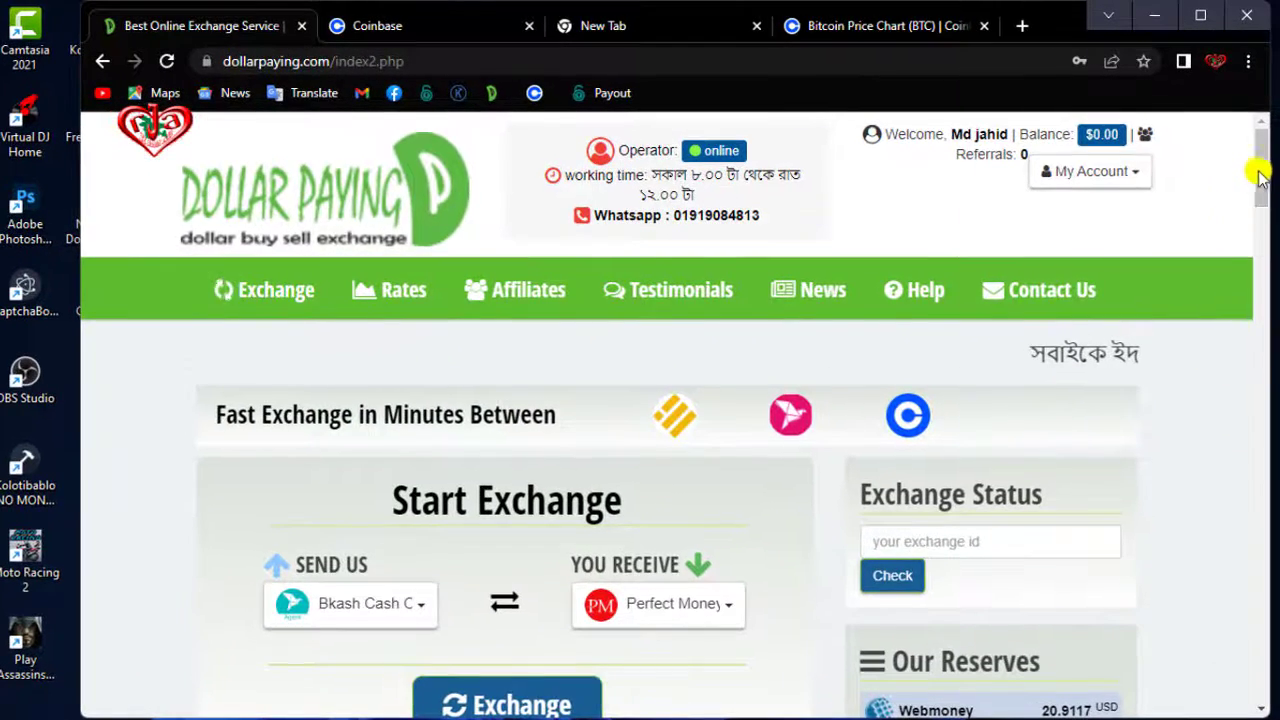
mouse_move(1260, 175)
left_mouse_down()
mouse_move(1268, 275)
mouse_move(1270, 262)
left_mouse_up()
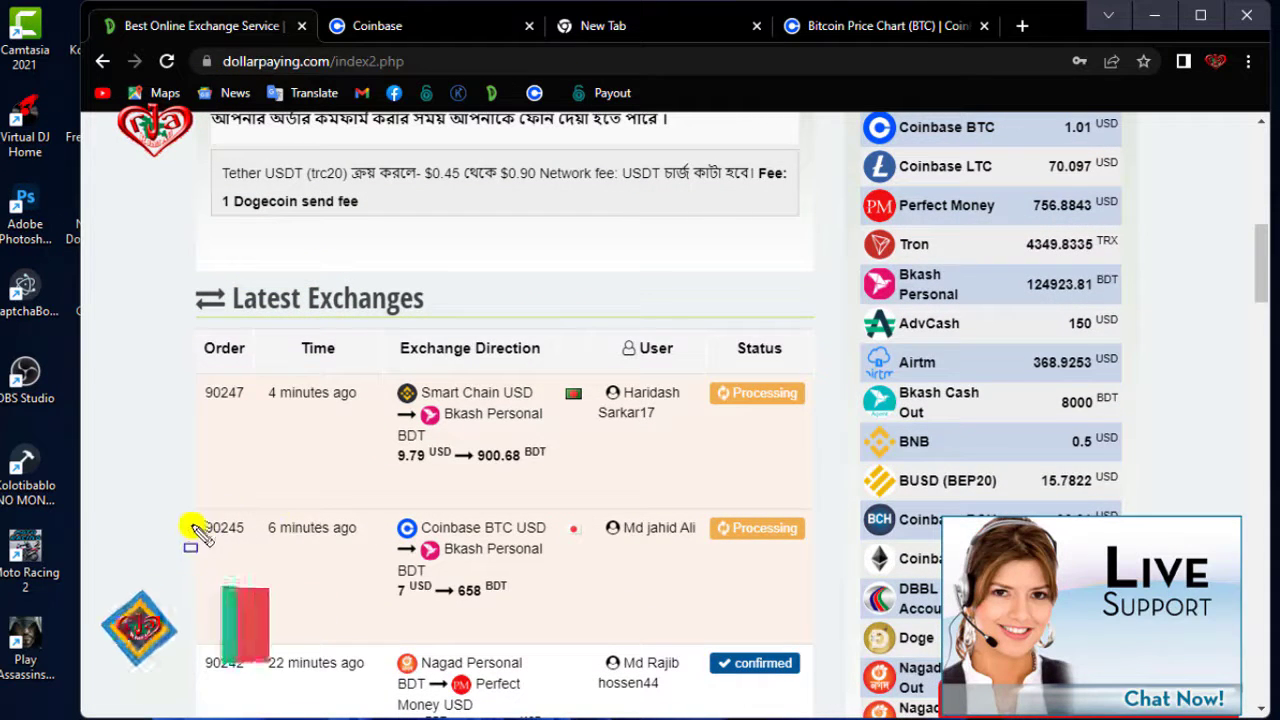
left_click_drag(252, 518, 372, 556)
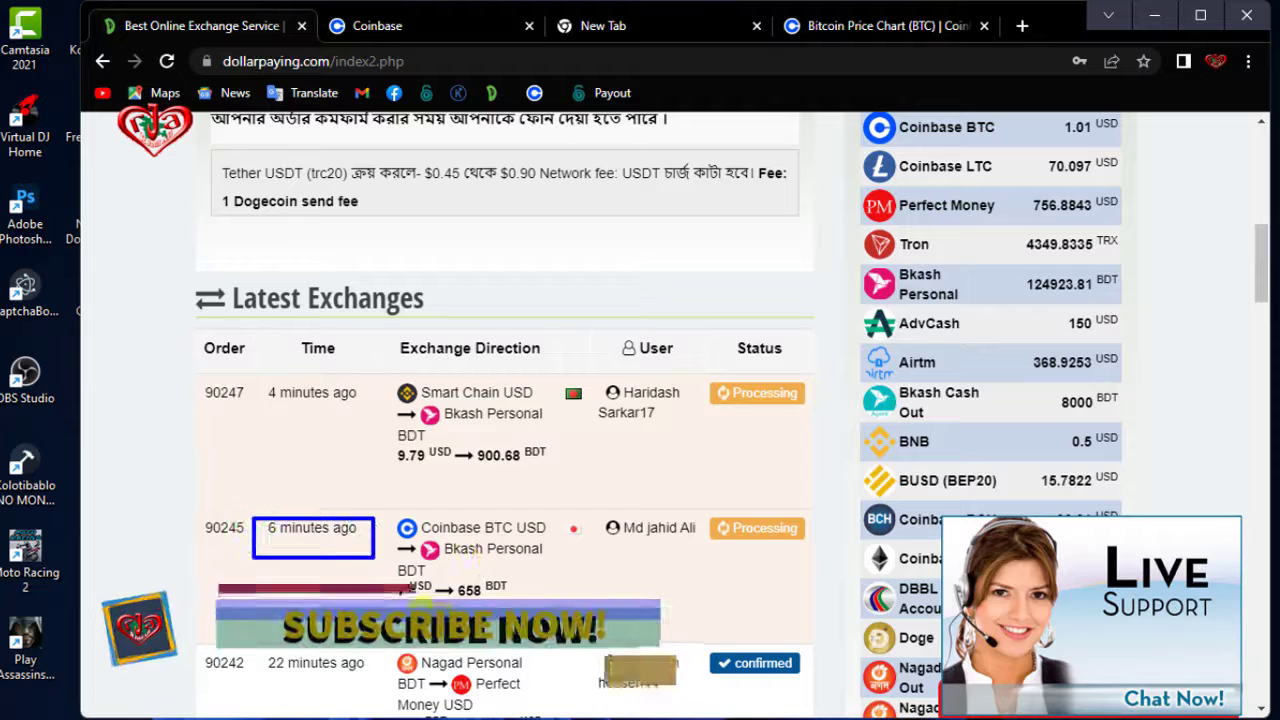
left_click(395, 578)
left_click_drag(395, 578, 527, 598)
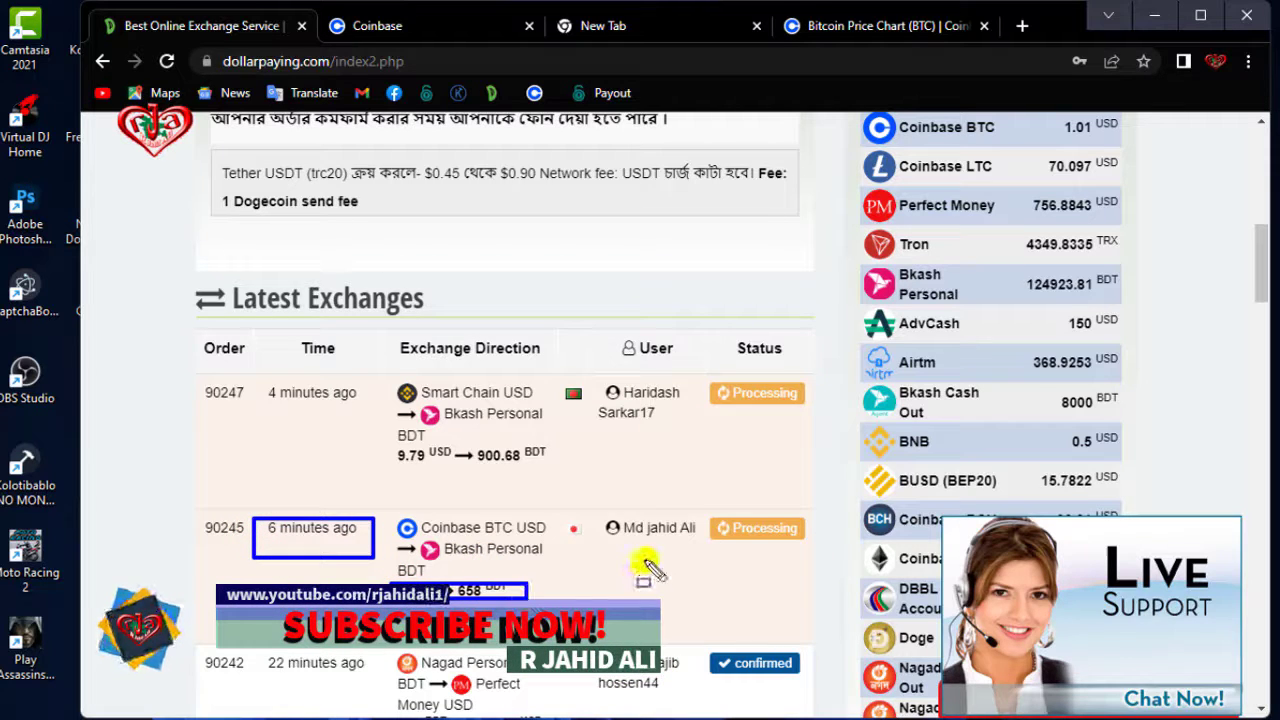
mouse_move(598, 516)
left_mouse_down()
mouse_move(670, 544)
mouse_move(803, 546)
left_mouse_up()
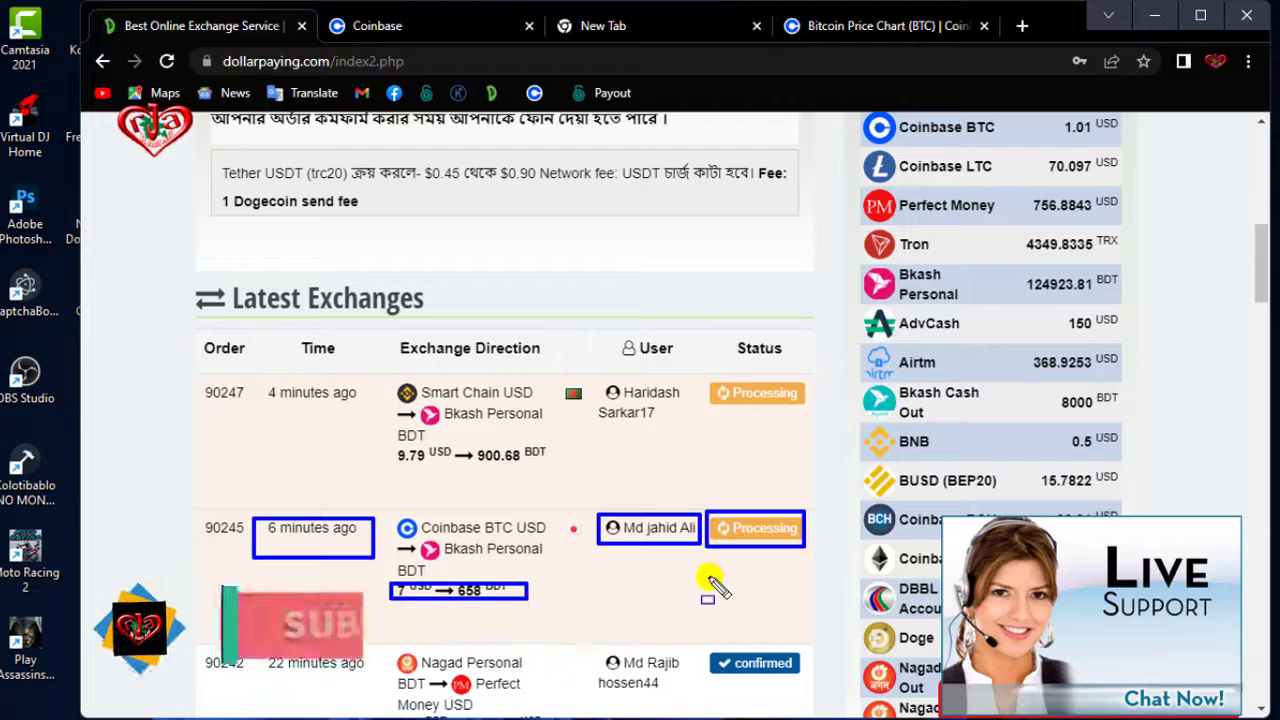
key("Escape")
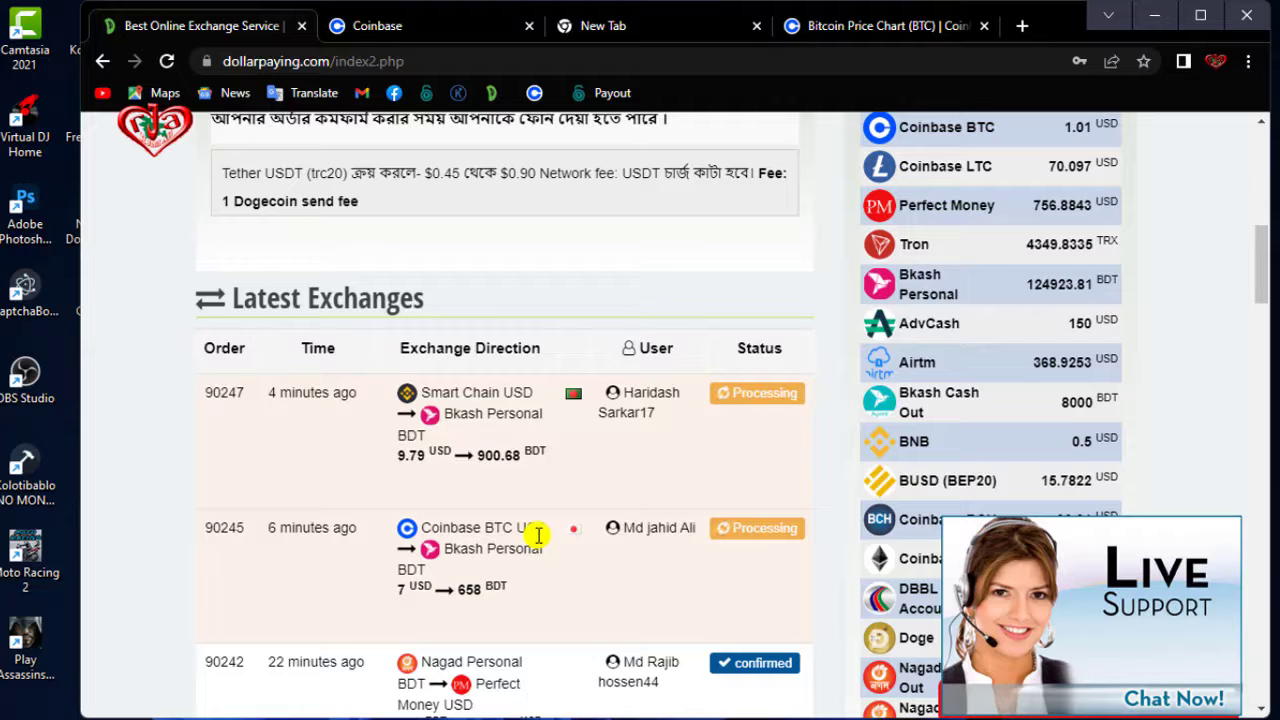
Minimise Chrome and refresh the Windows desktop five times.
left_click(1157, 14)
right_click(487, 105)
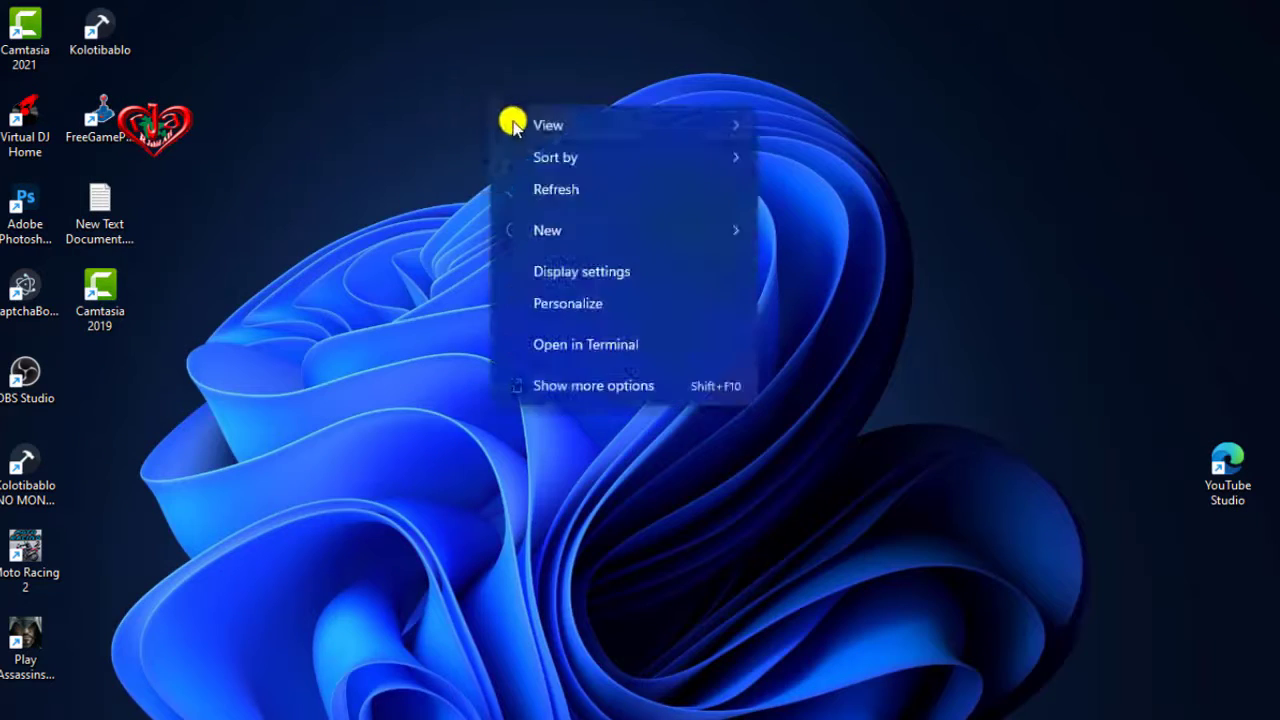
left_click(563, 186)
right_click(452, 70)
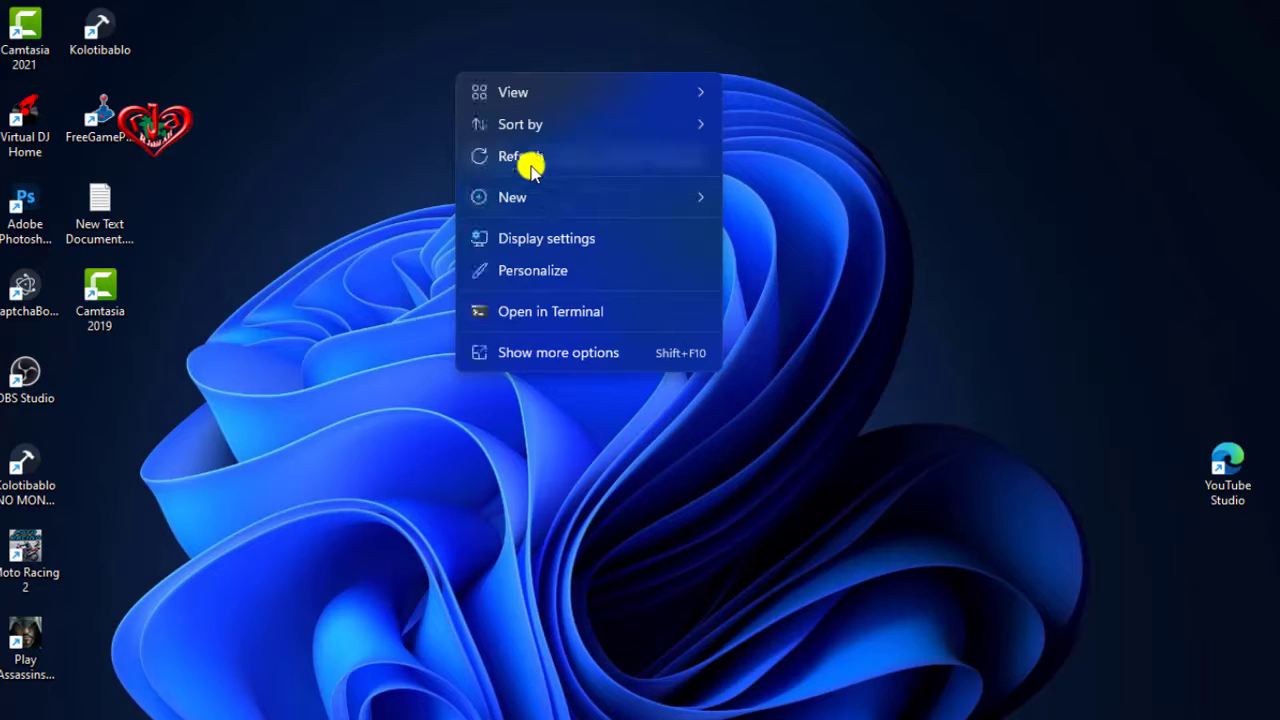
left_click(520, 157)
right_click(402, 52)
left_click(478, 140)
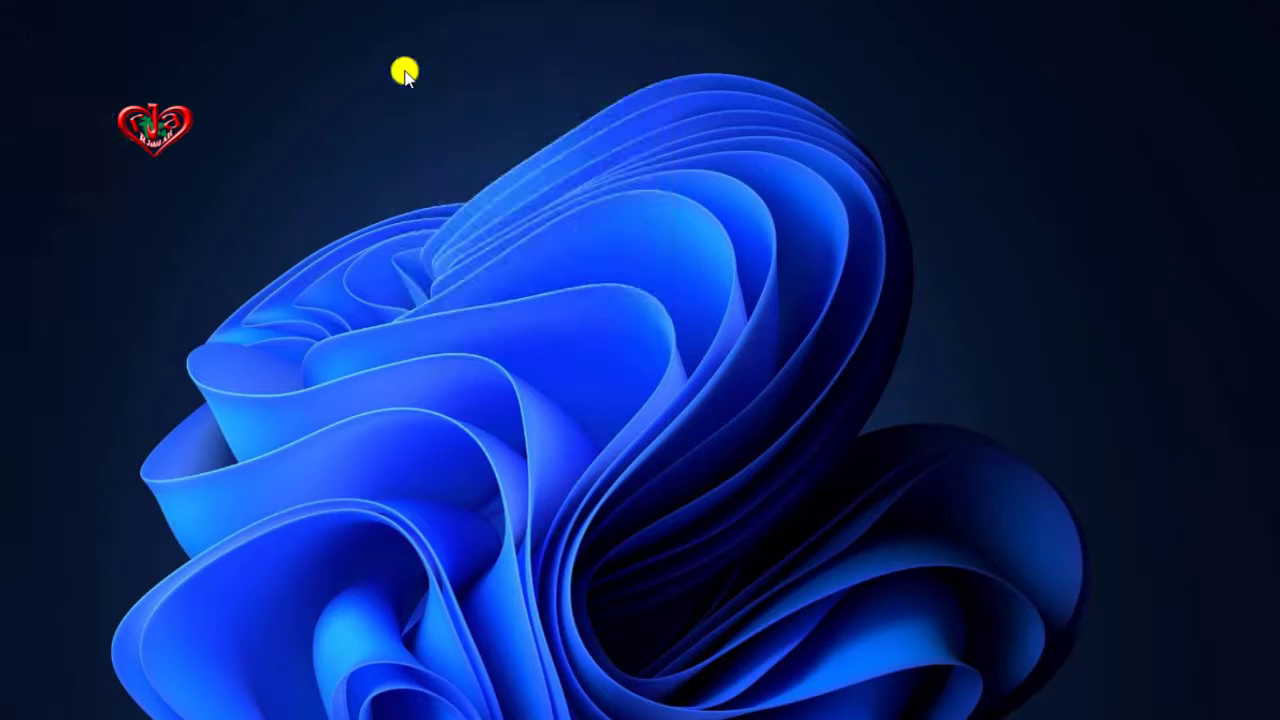
right_click(406, 71)
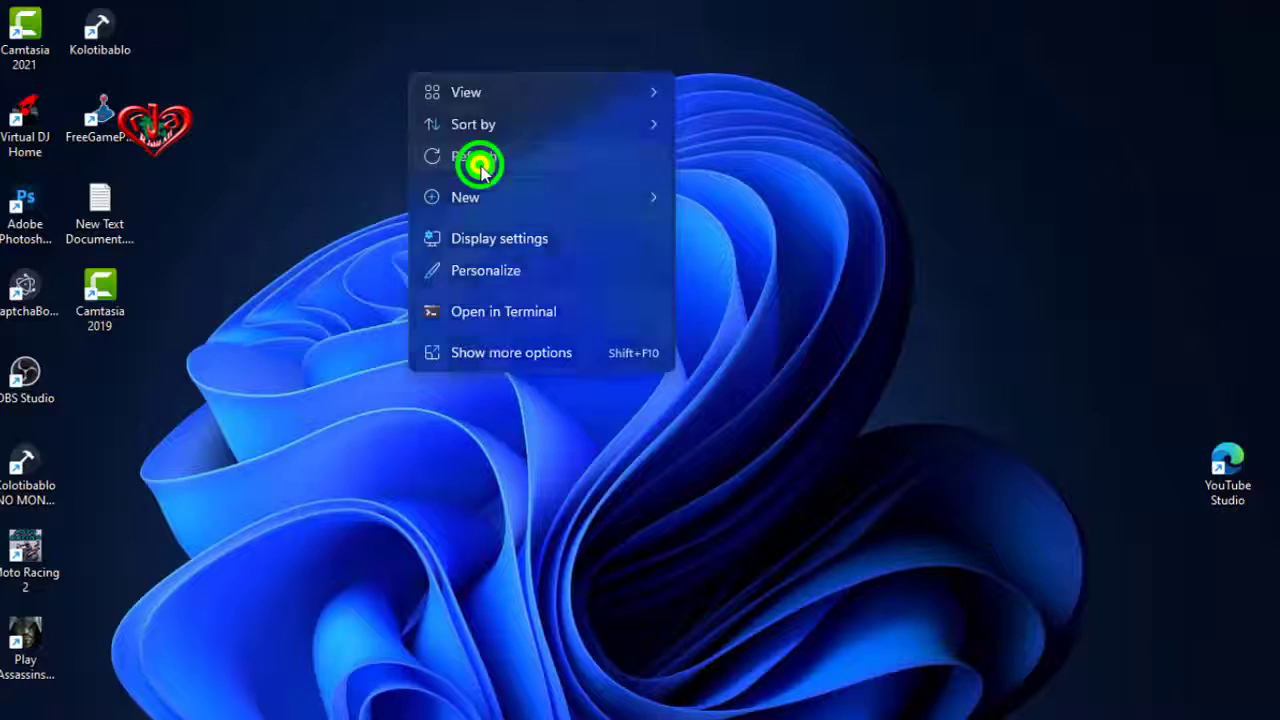
left_click(429, 166)
right_click(383, 121)
left_click(472, 206)
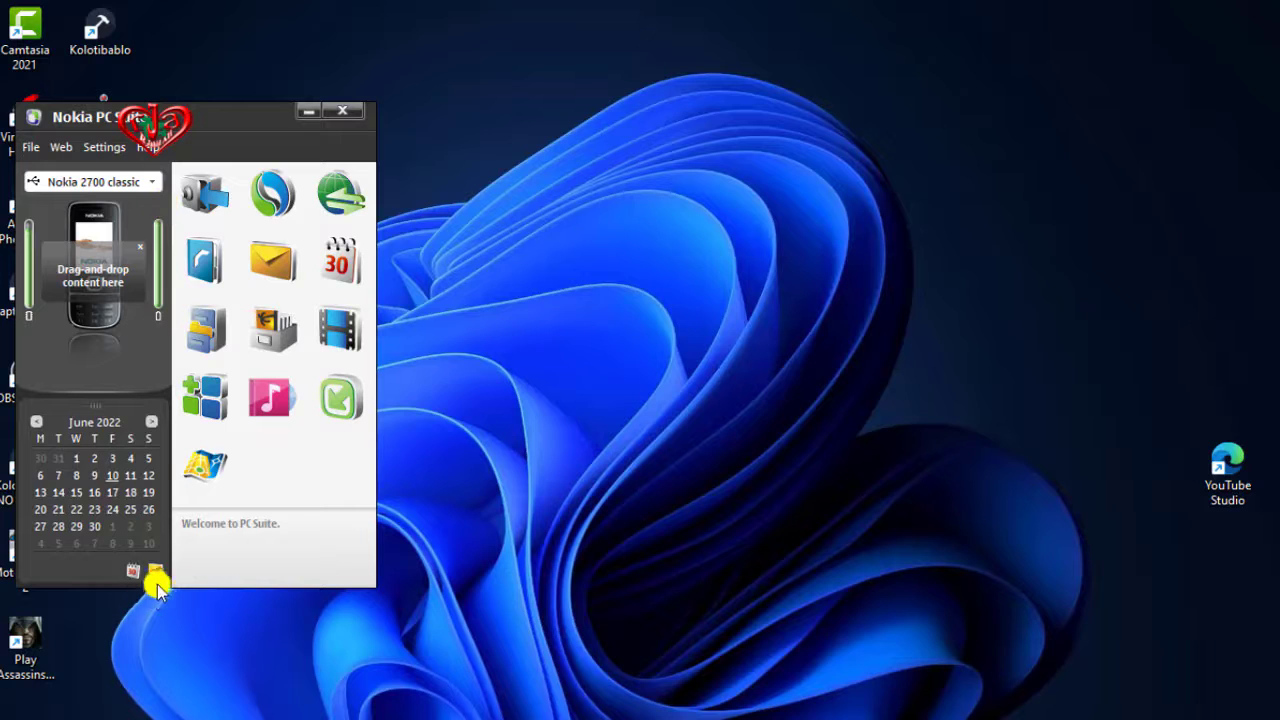
Switch PC Suite to text messages and open the newest bKash Cash In Tk 658.00 message.
left_click(153, 570)
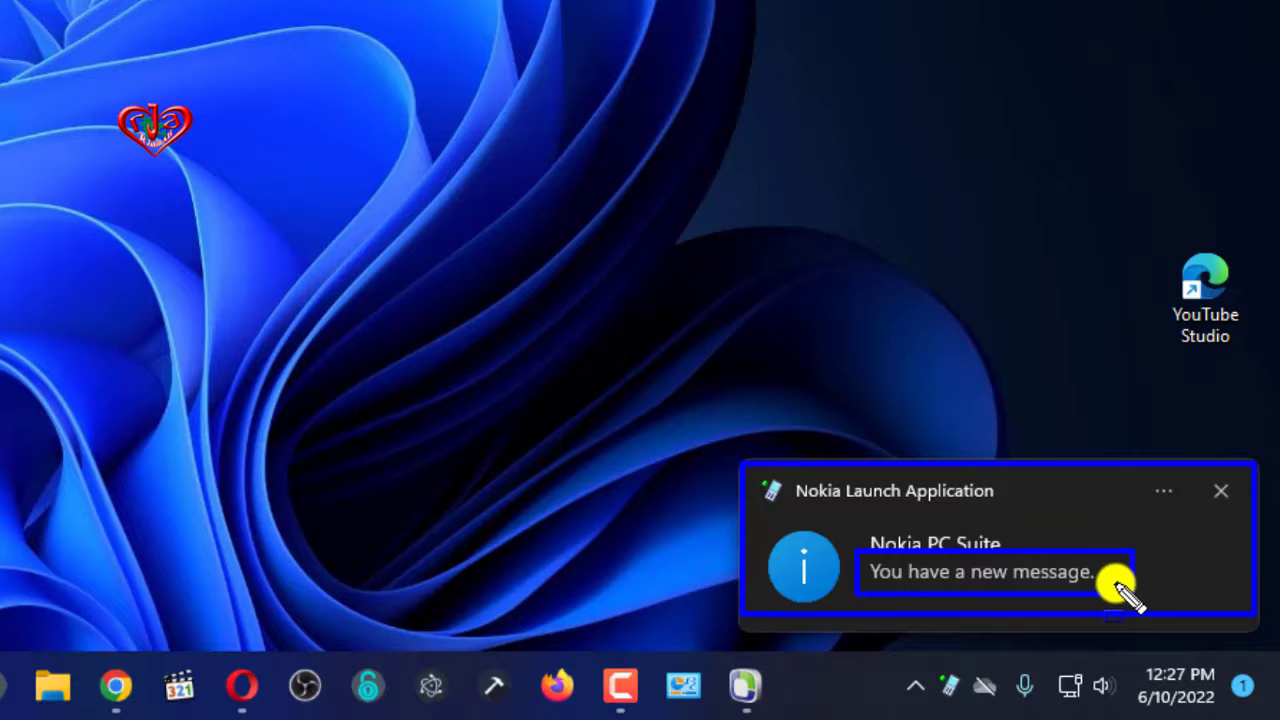
left_click(1117, 585)
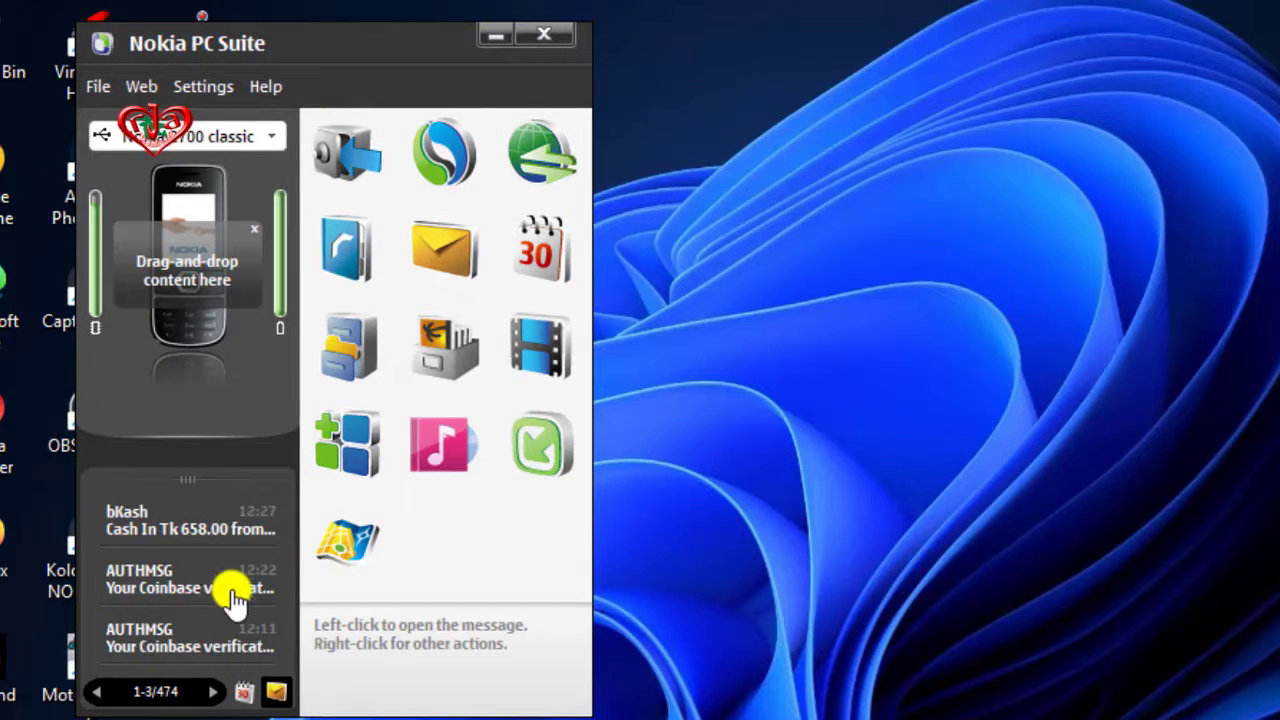
left_click_drag(88, 490, 287, 543)
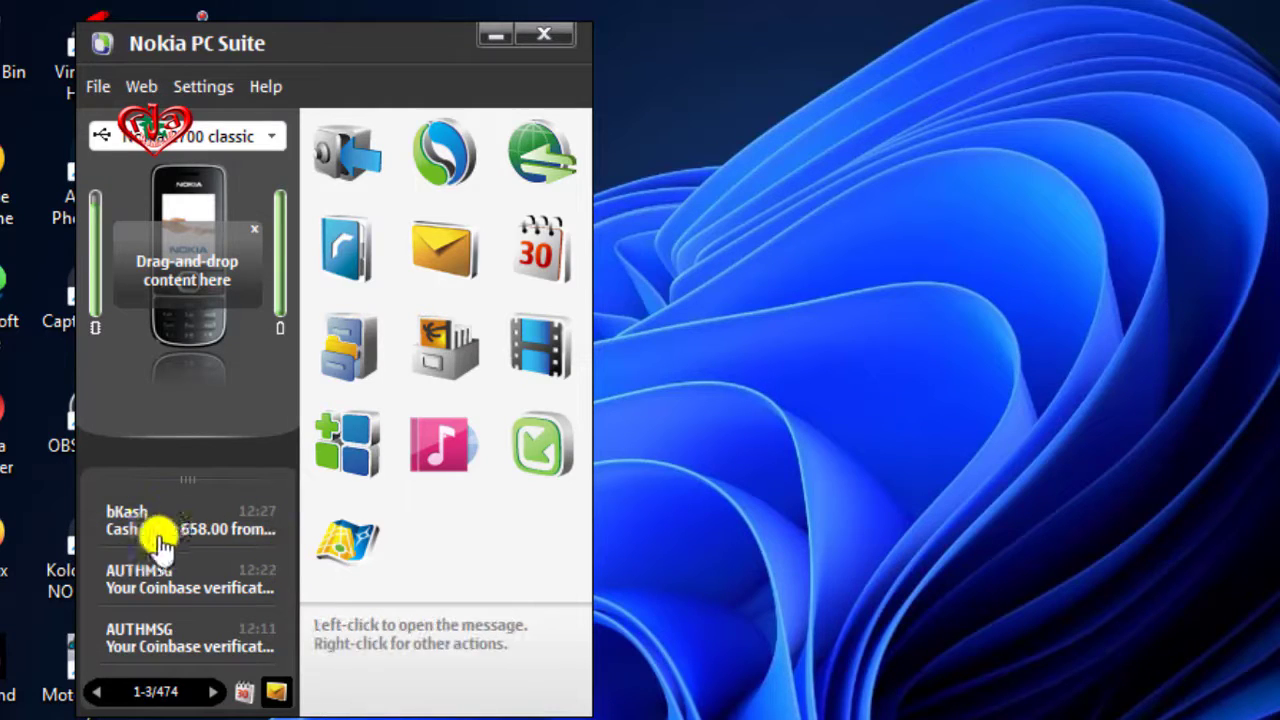
left_click(110, 522)
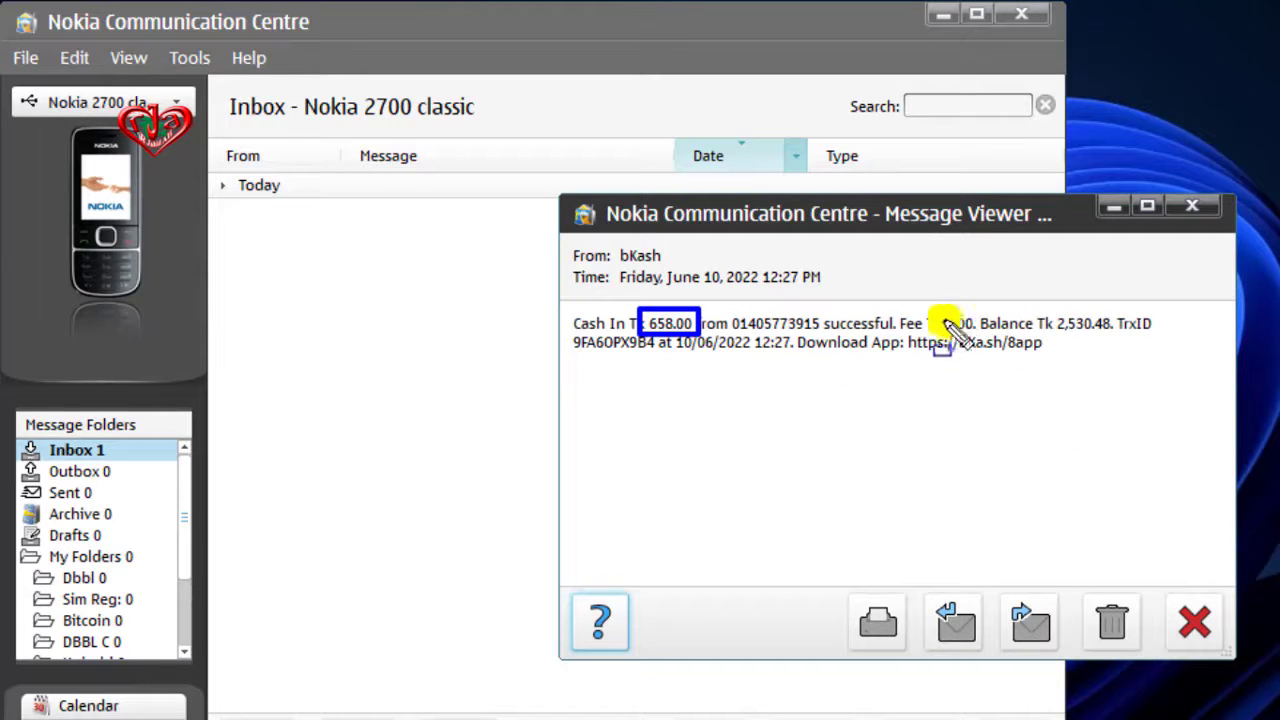
Highlight the Tk 658.00 amount, close Communication Centre and minimise PC Suite.
left_click_drag(920, 307, 983, 333)
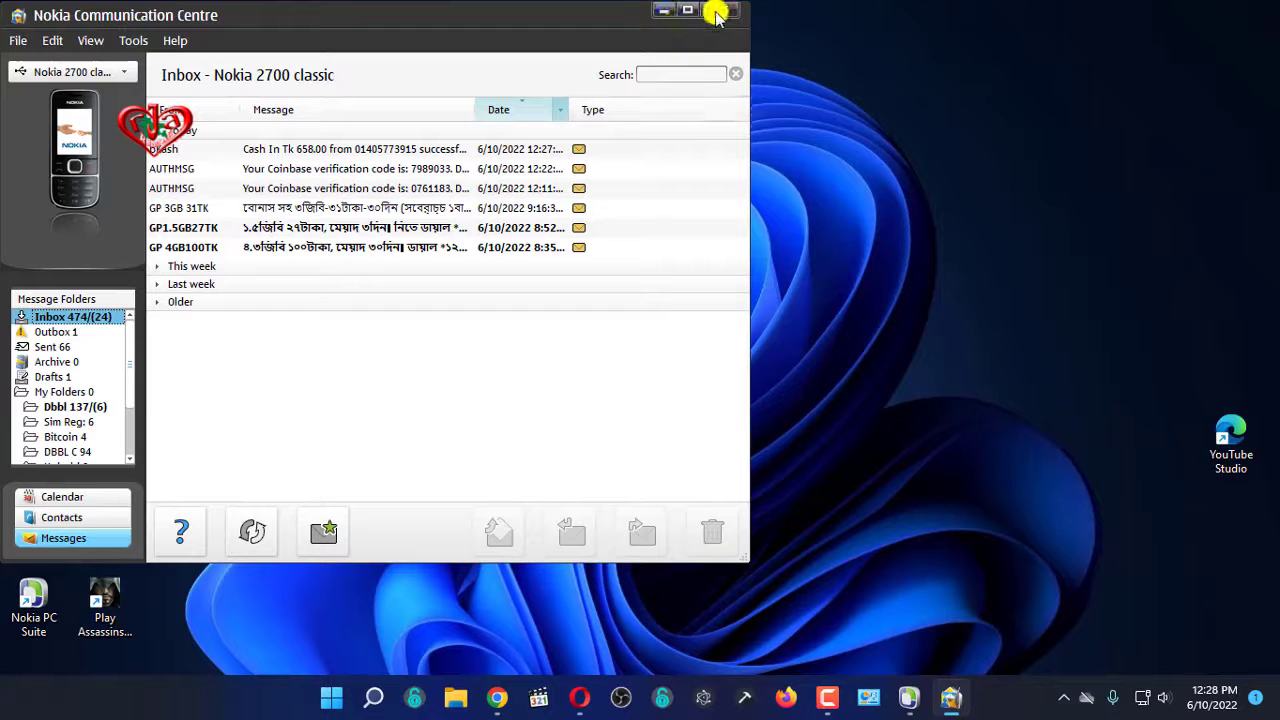
left_click(716, 14)
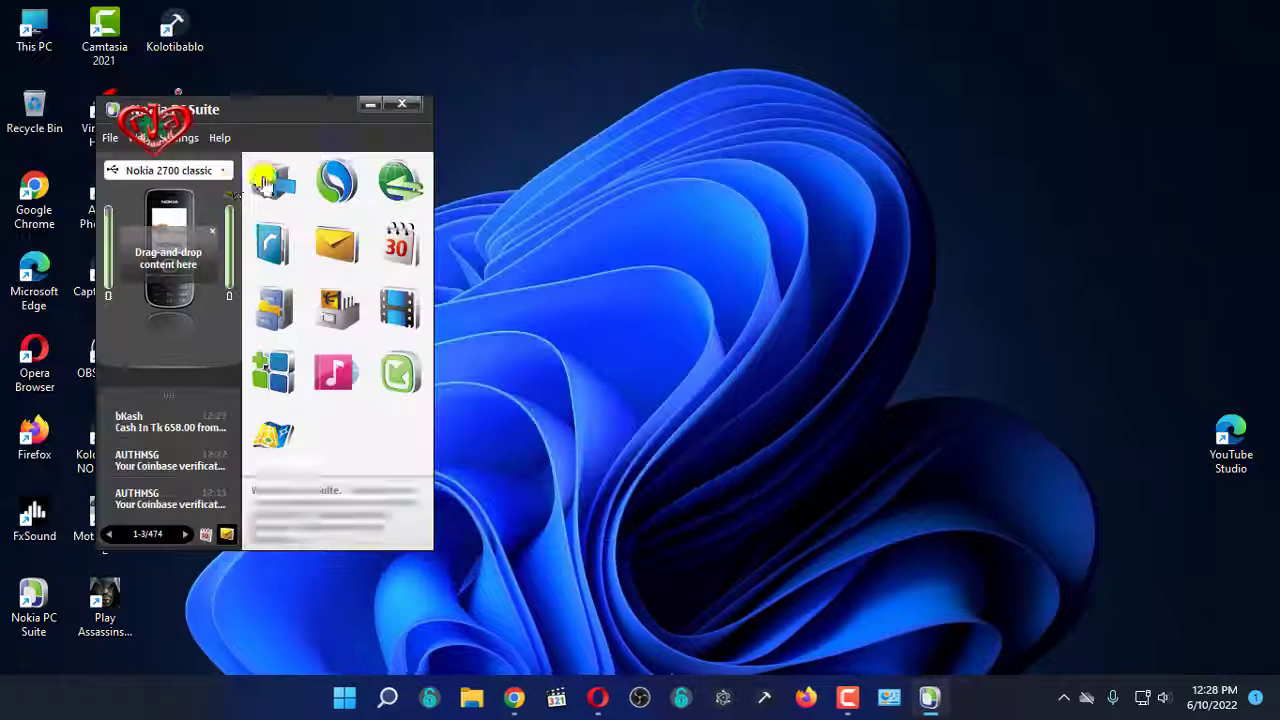
left_click(371, 105)
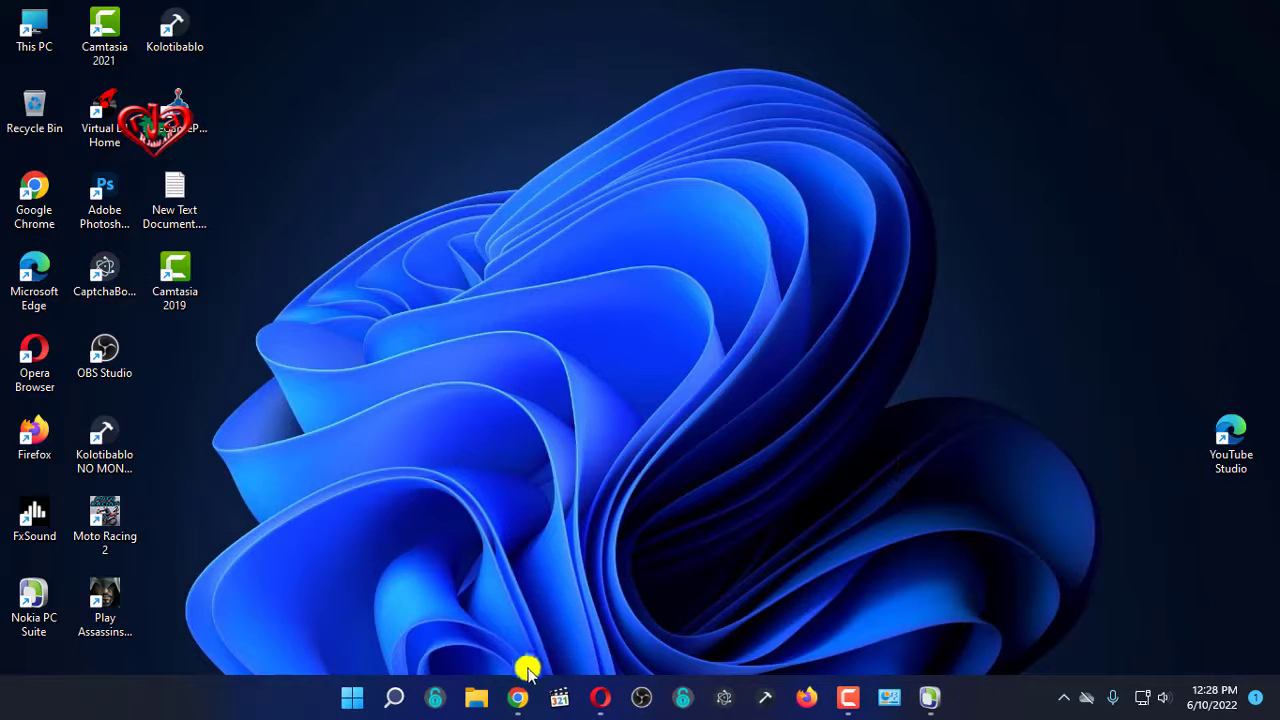
left_click(515, 697)
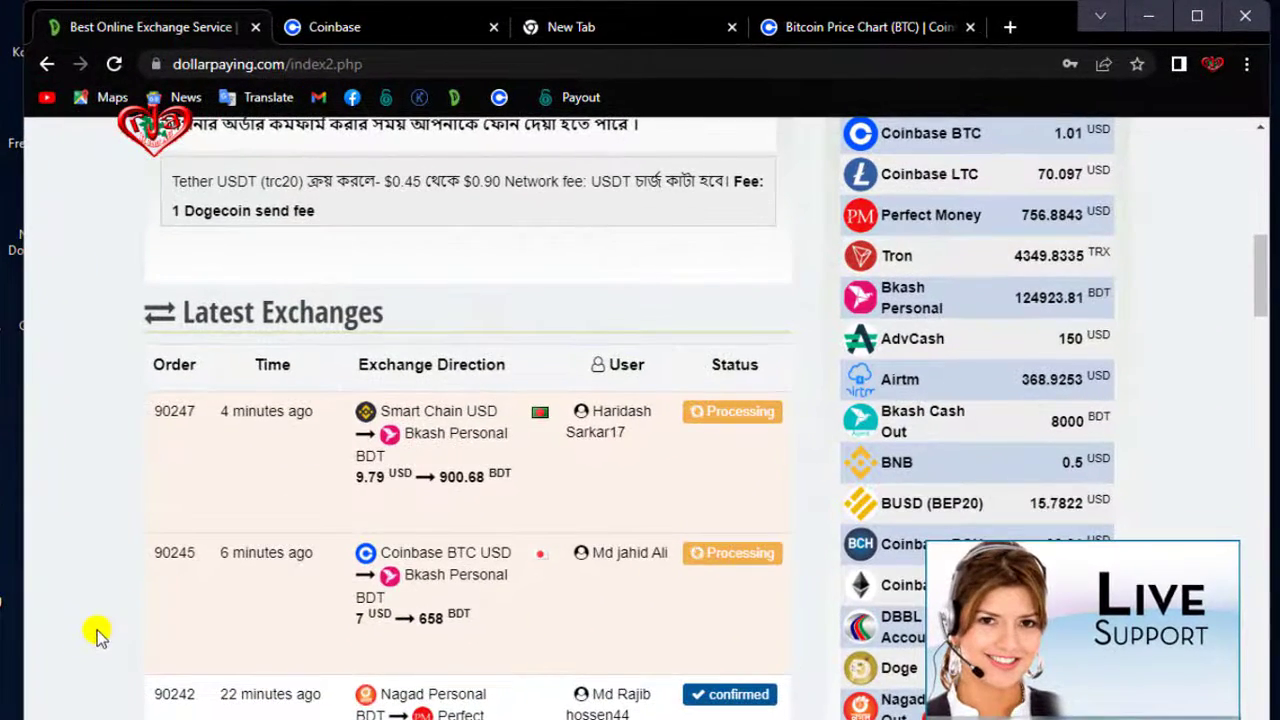
mouse_move(213, 524)
left_mouse_down()
mouse_move(313, 583)
mouse_move(518, 634)
left_mouse_up()
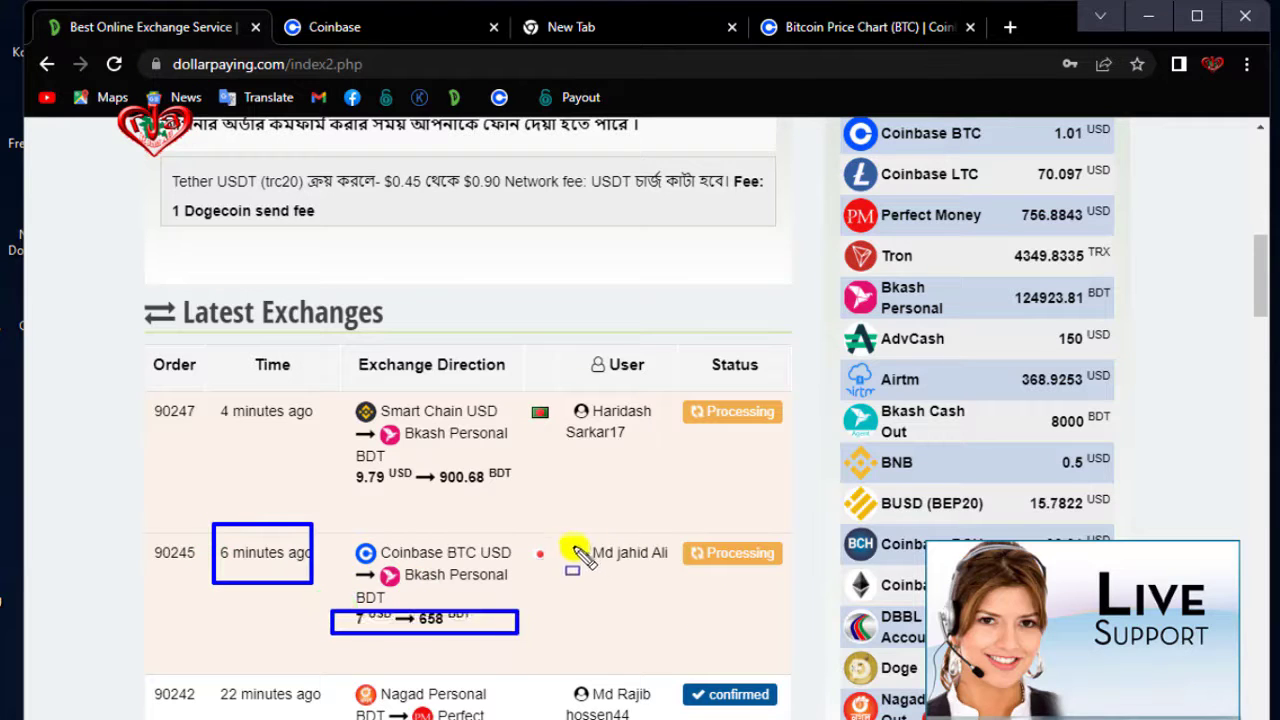
left_click_drag(567, 541, 795, 567)
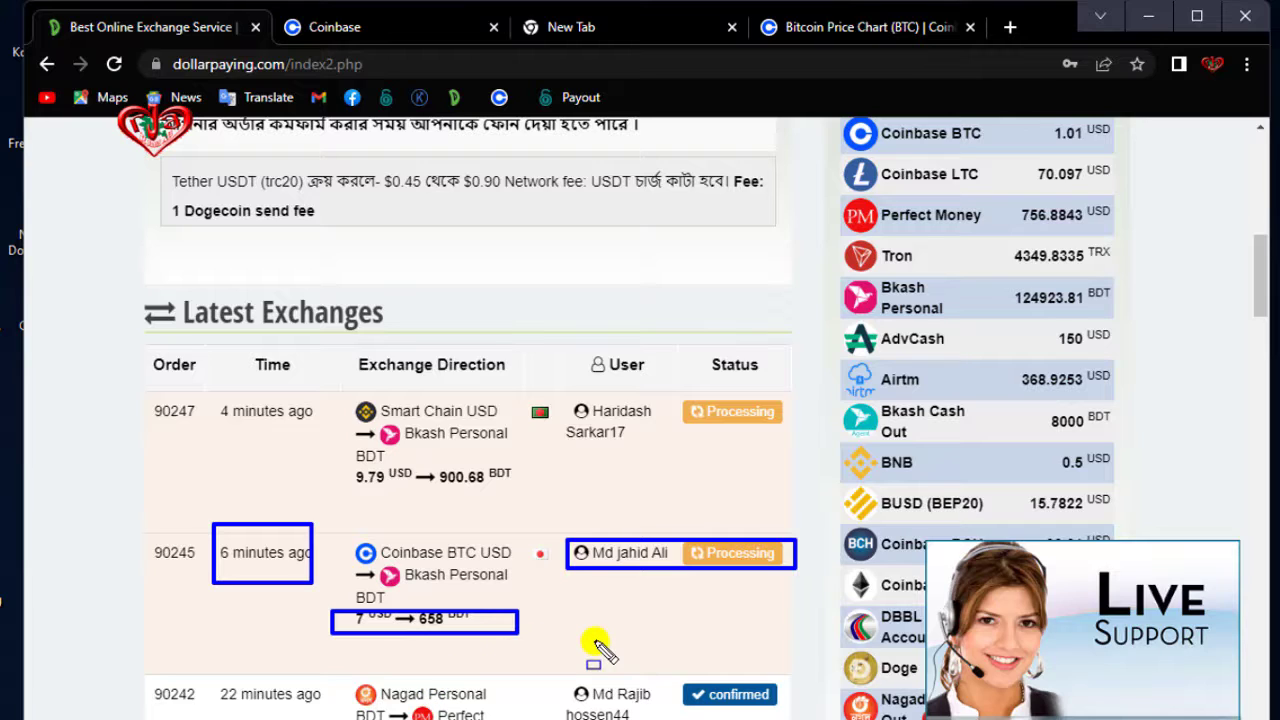
key("Escape")
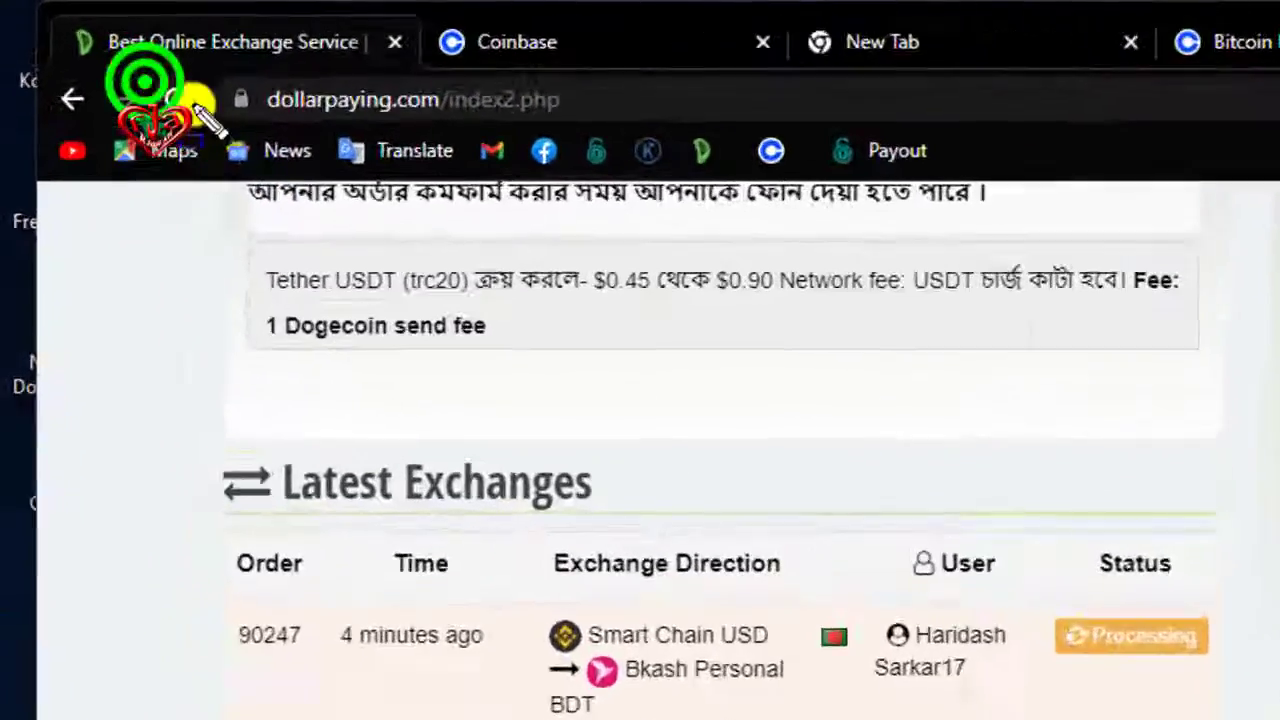
left_click_drag(92, 52, 134, 85)
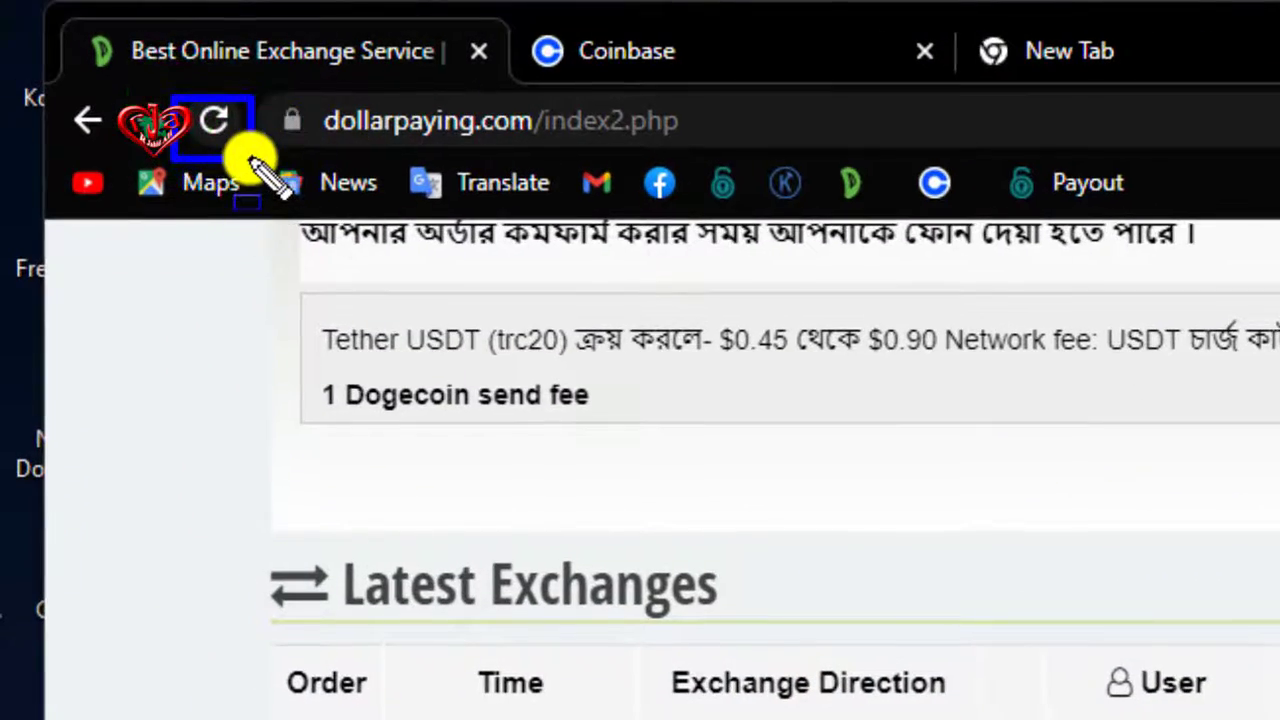
left_click(216, 122)
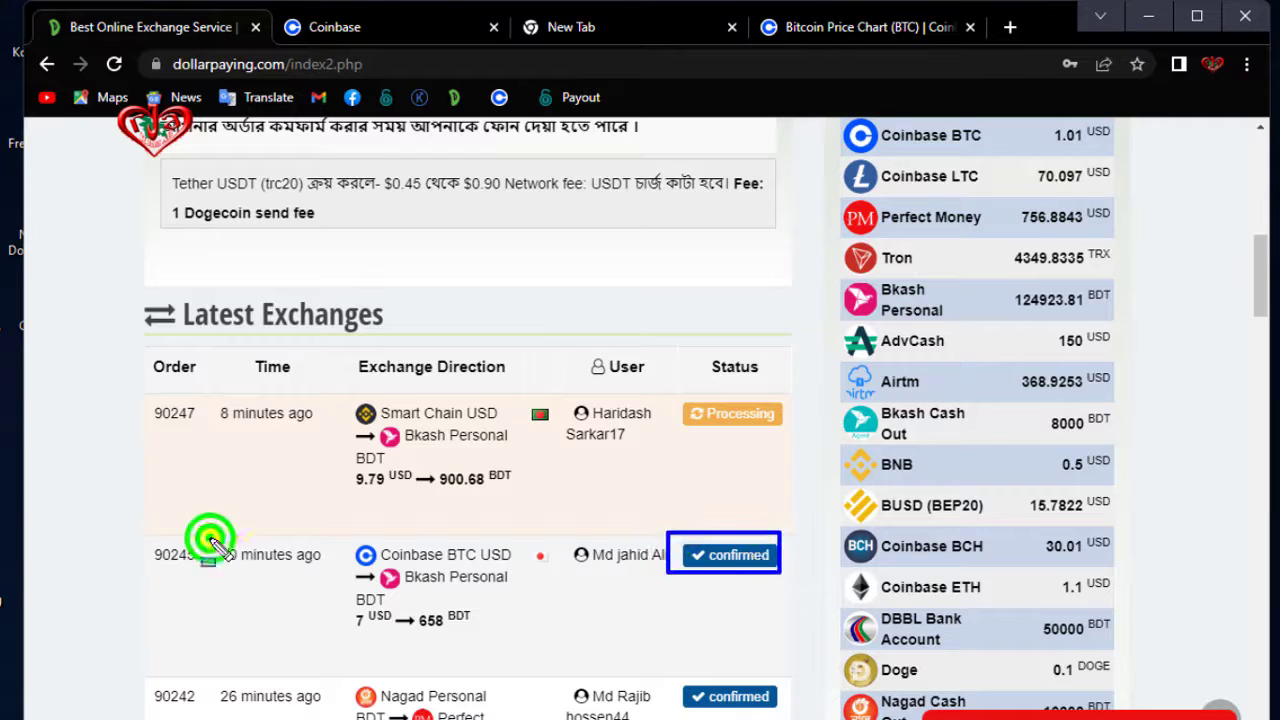
left_click_drag(331, 601, 527, 625)
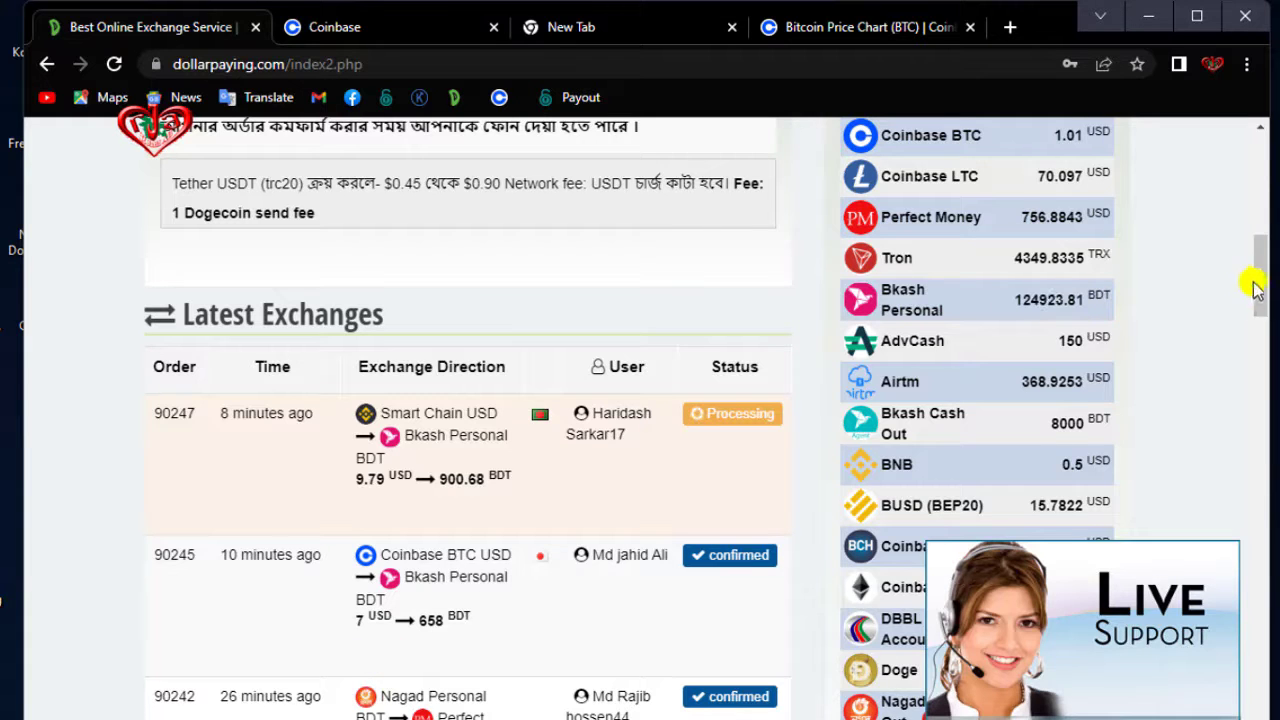
left_click_drag(1256, 286, 1262, 150)
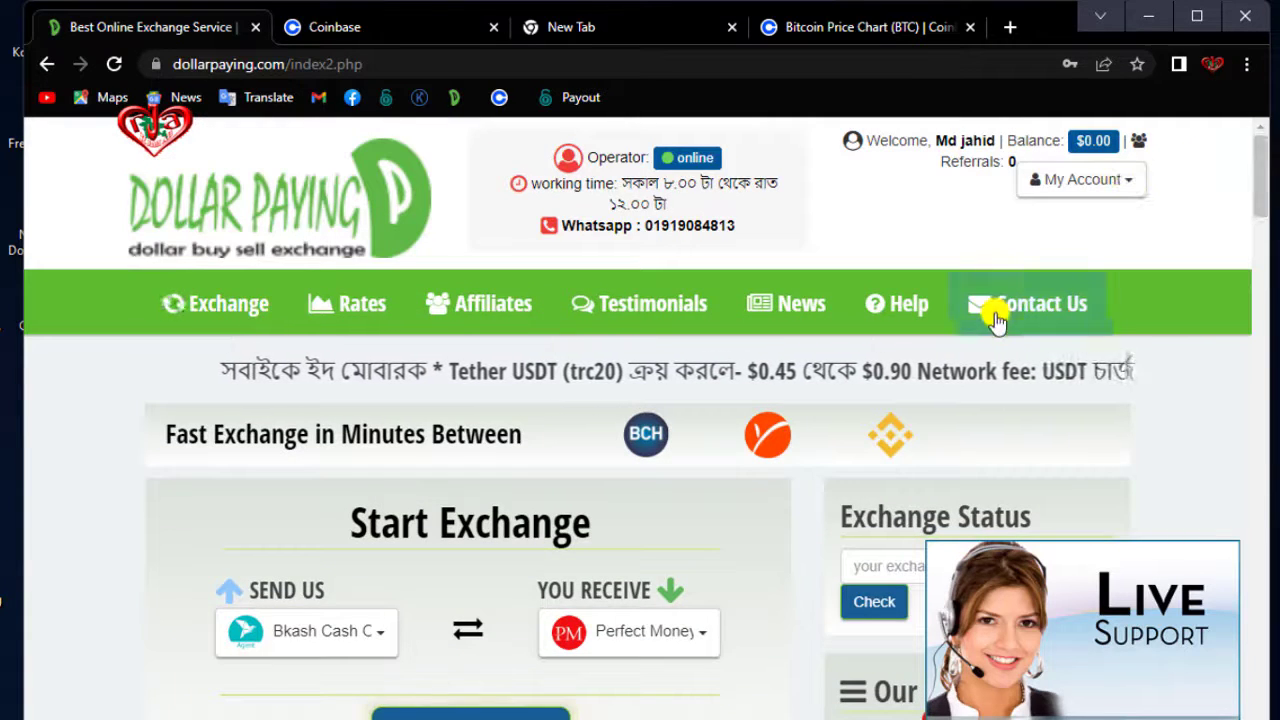
Open My Exchanges from My Account and zoom the page out to show the Status column.
left_click(1126, 176)
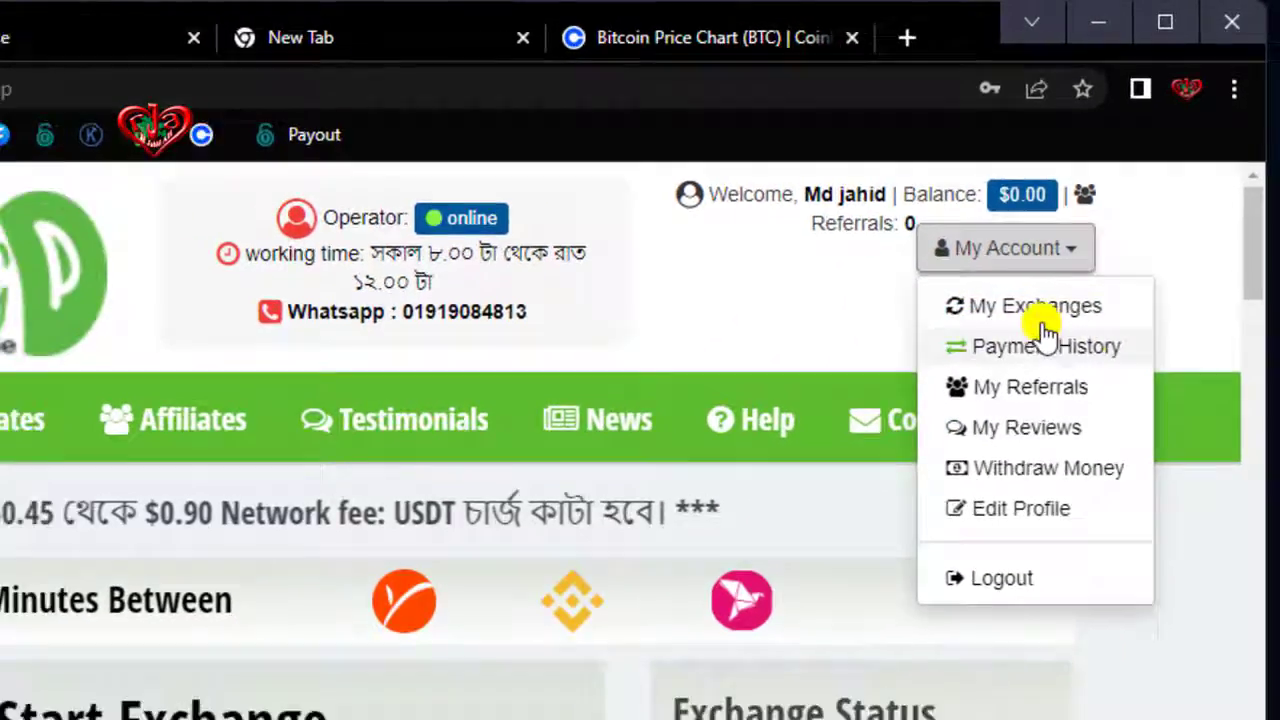
left_click(1030, 320)
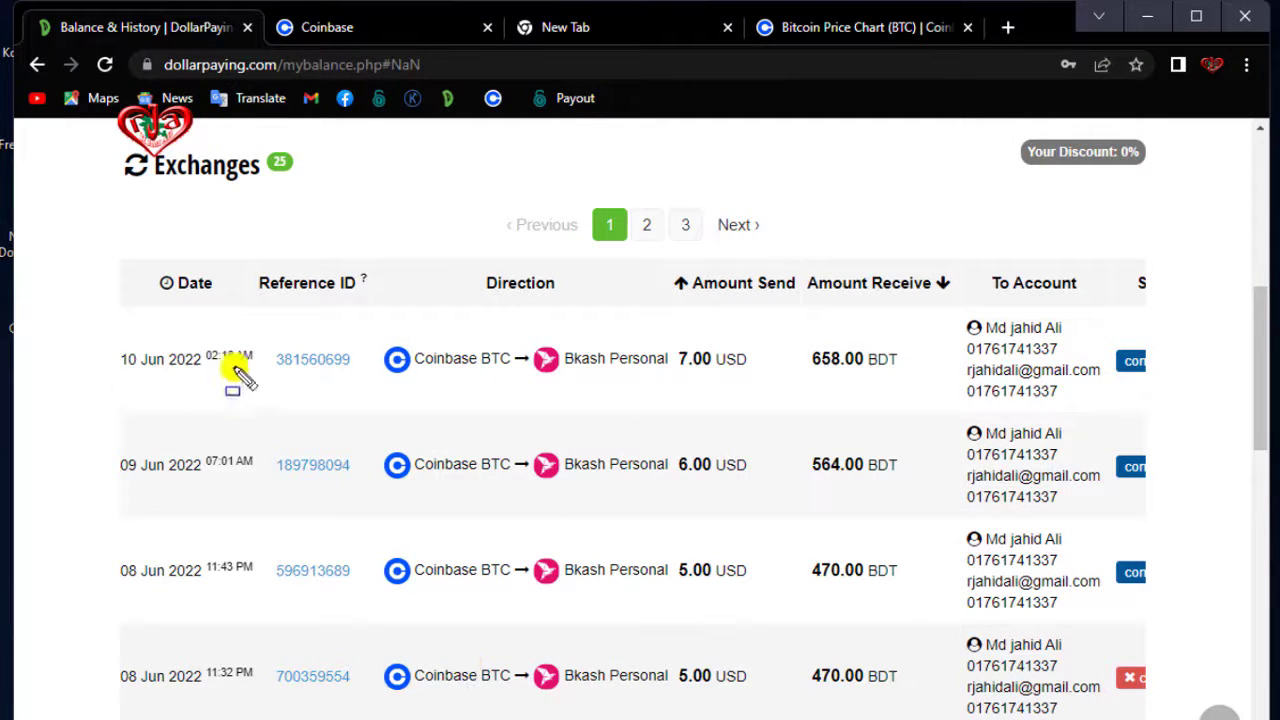
left_click_drag(83, 328, 1230, 378)
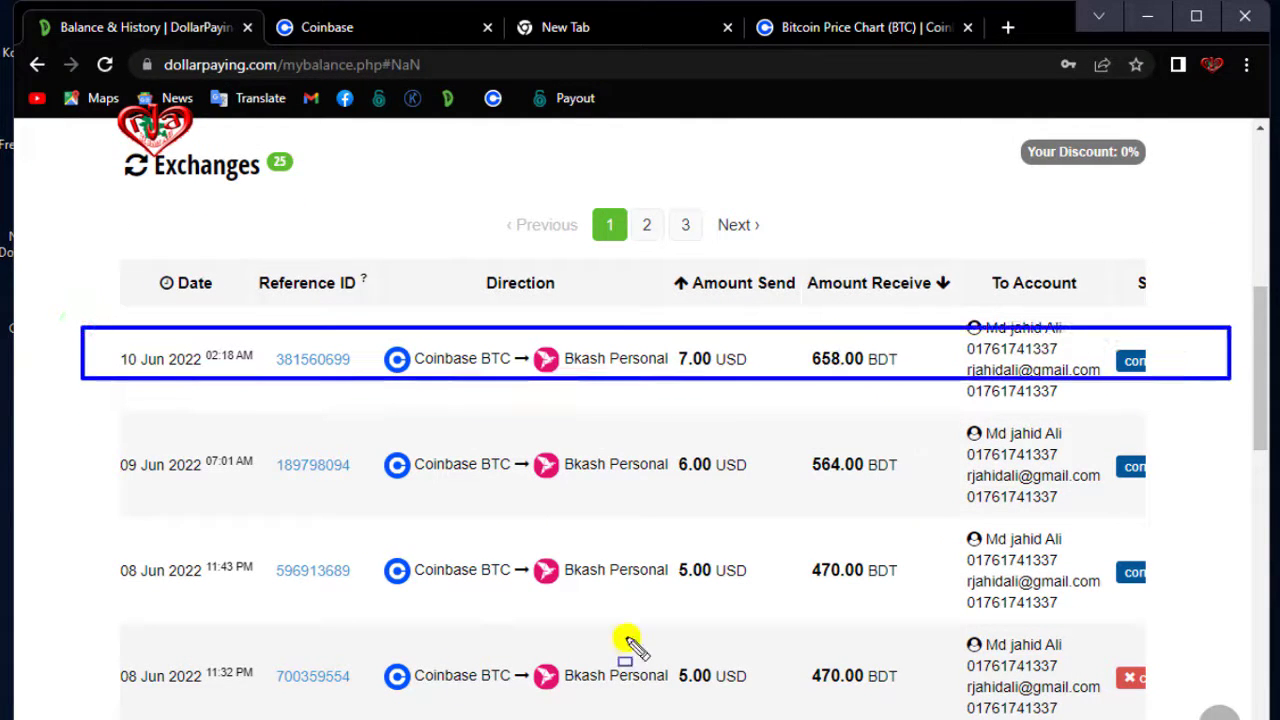
key("Escape")
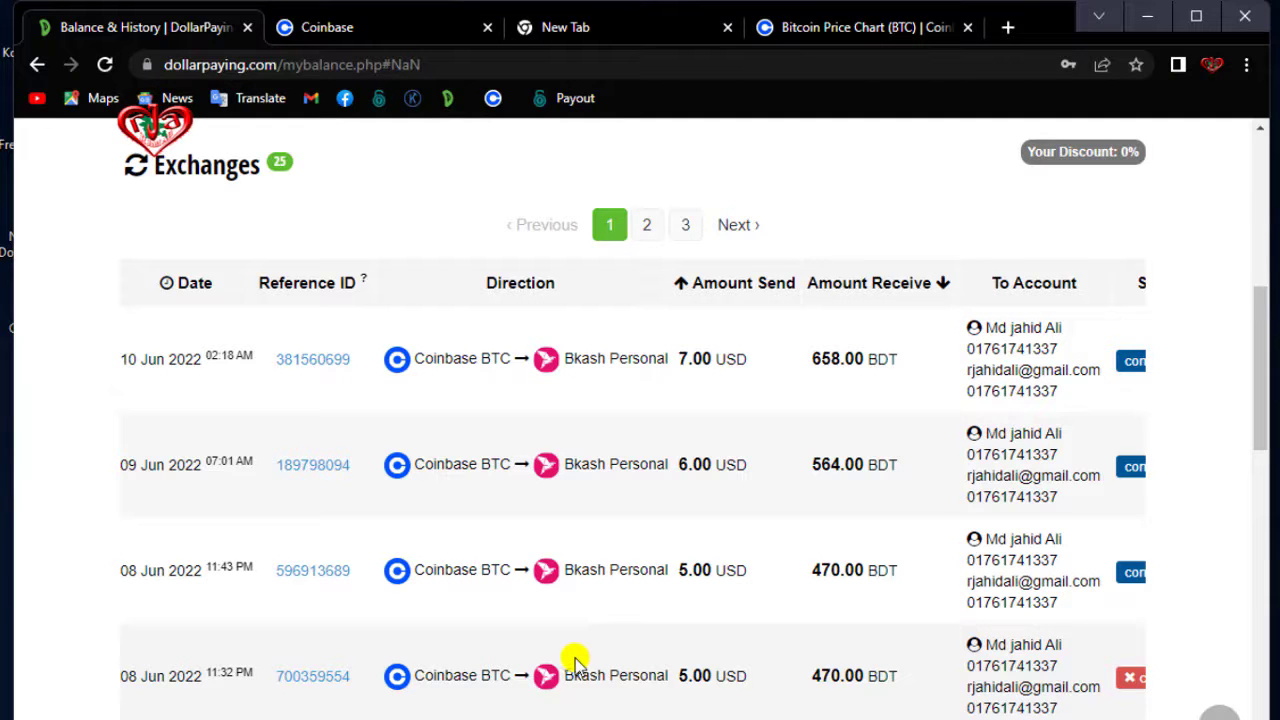
key("ctrl+minus")
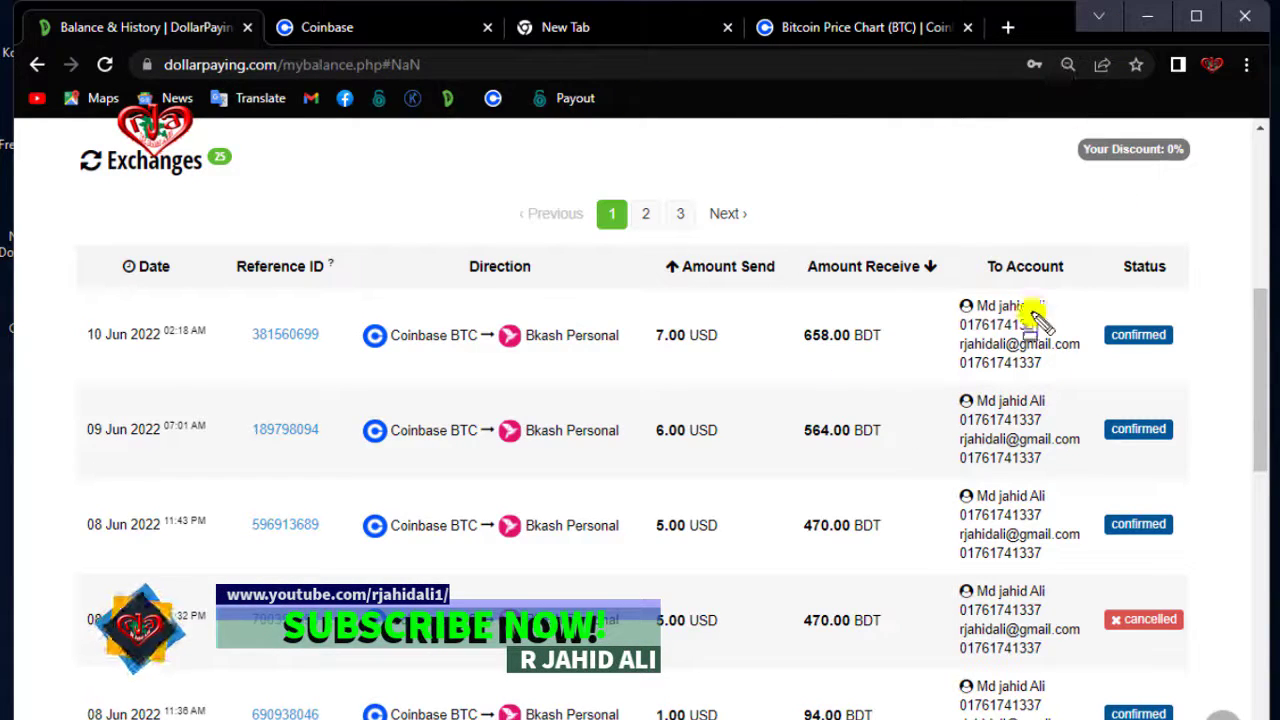
Highlight the confirmed statuses, Amount Send values, Reference IDs and Coinbase BTC direction entries.
left_click_drag(1103, 307, 1245, 550)
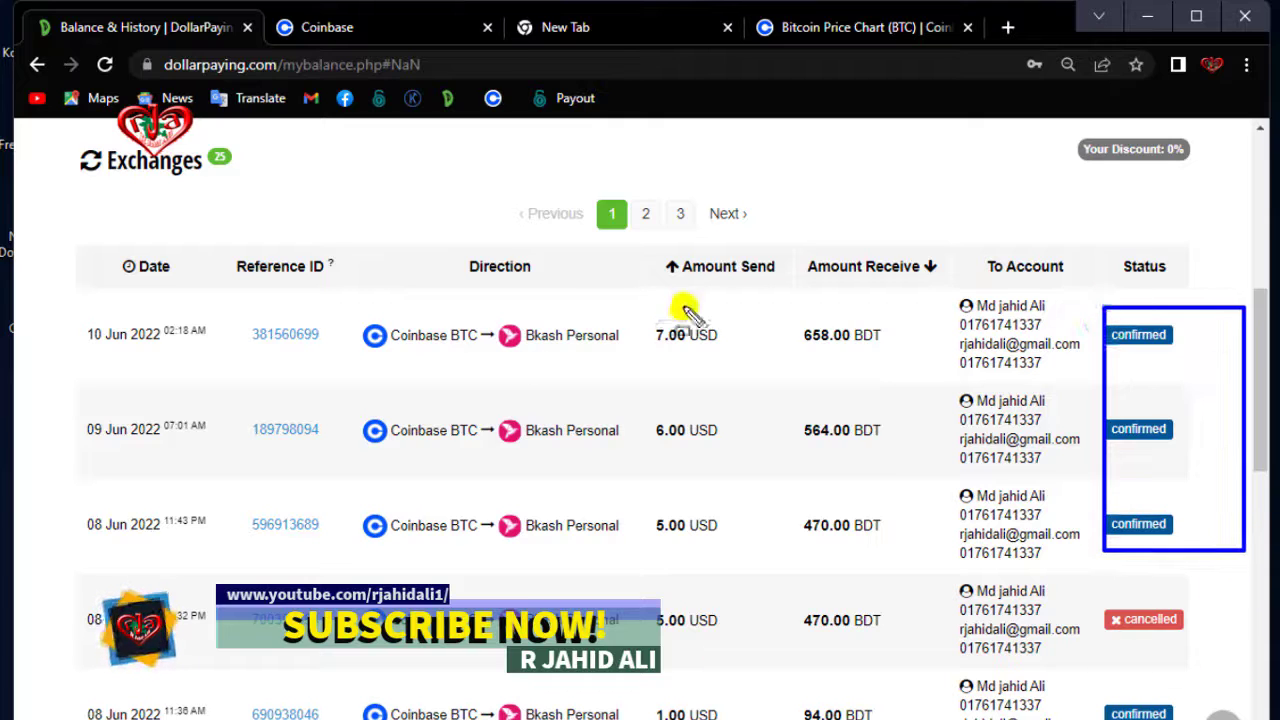
left_click_drag(638, 347, 749, 718)
left_click_drag(233, 288, 363, 719)
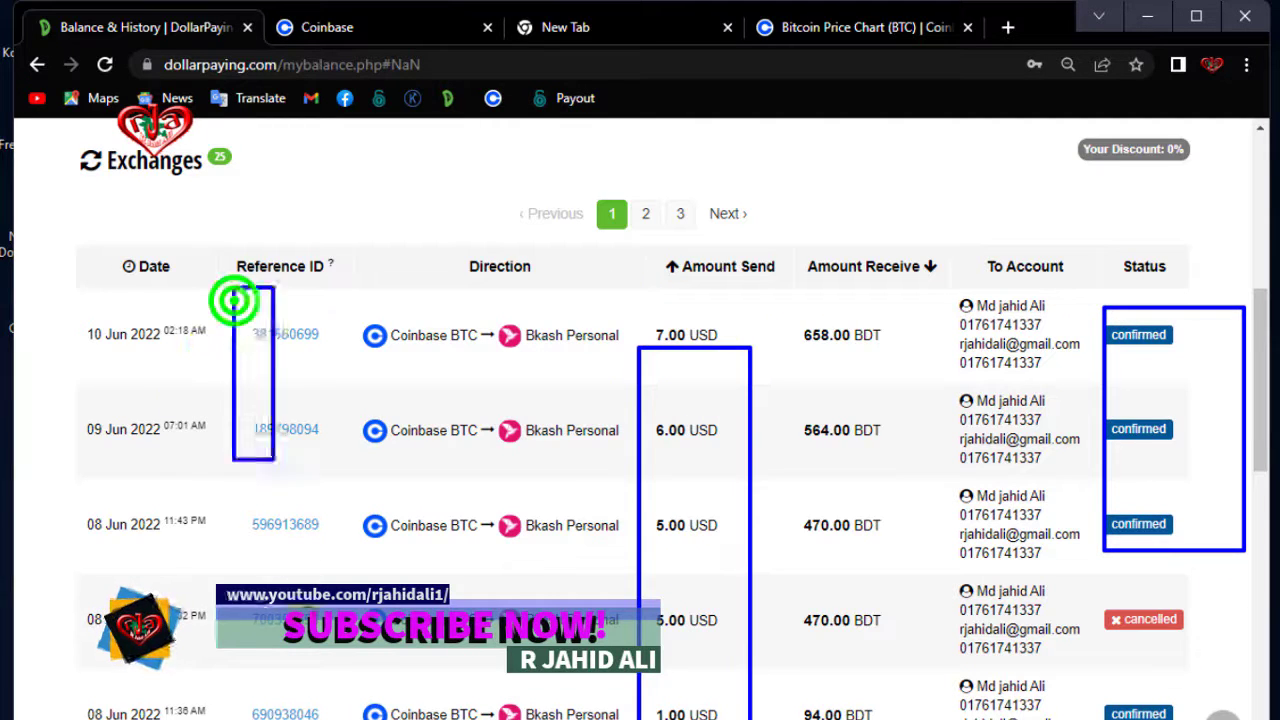
left_click_drag(366, 284, 474, 719)
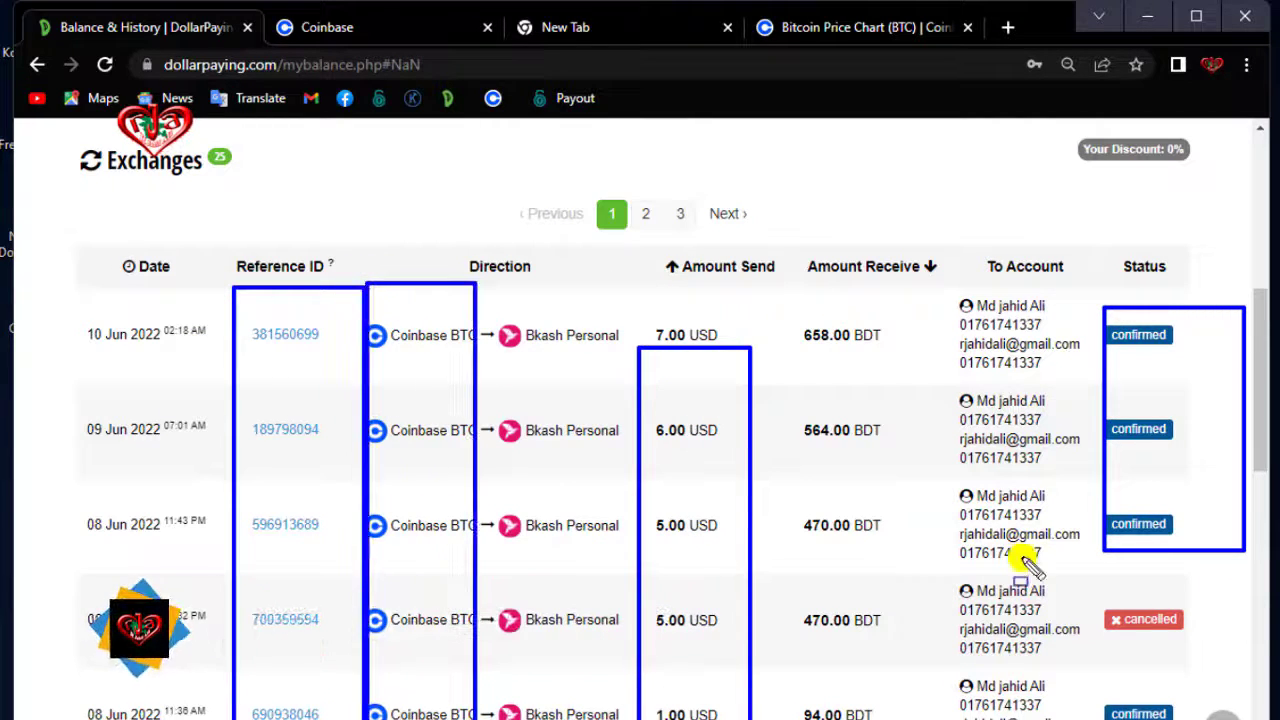
key("Escape")
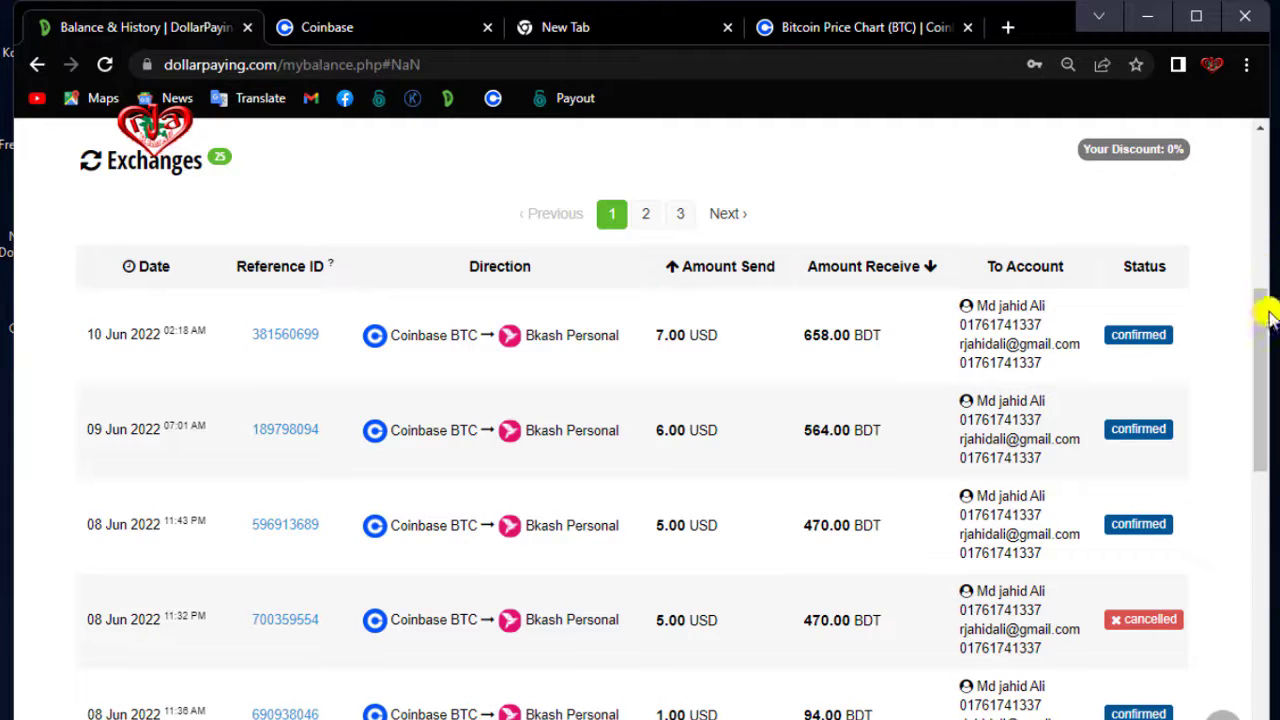
Scroll through the exchange list and highlight its page numbers.
left_click_drag(1263, 318, 1249, 677)
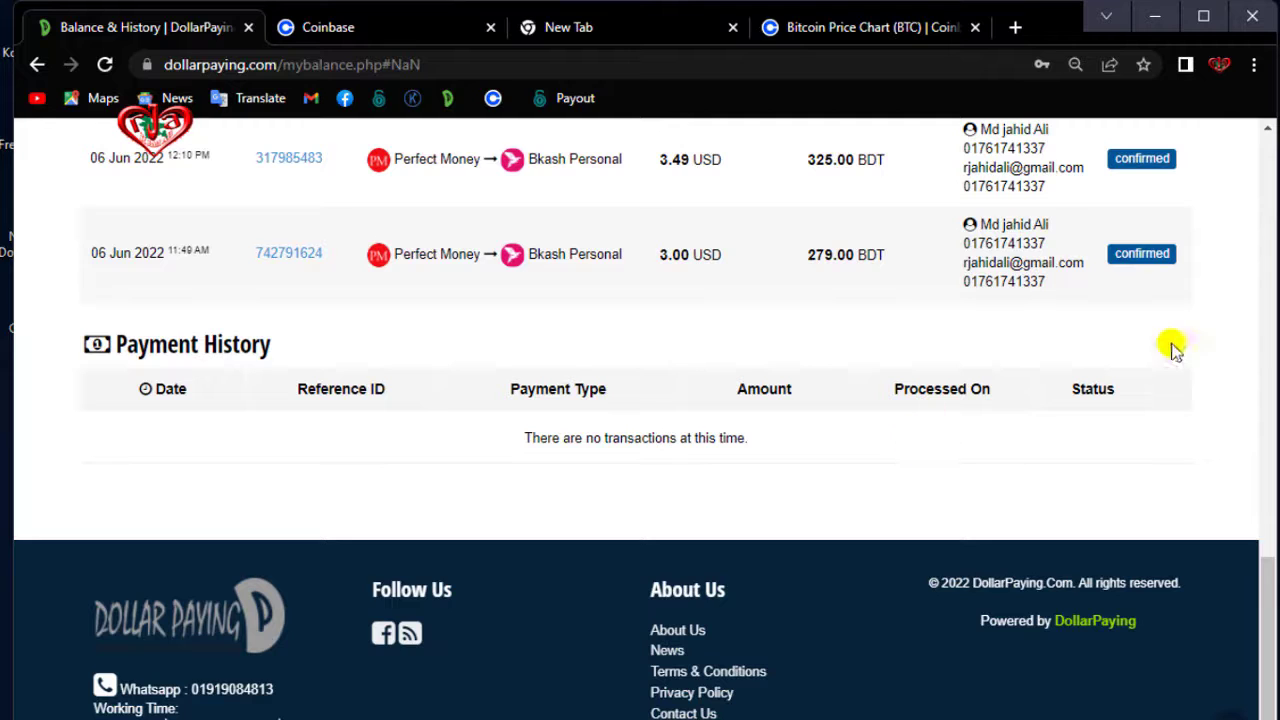
left_click_drag(1257, 586, 1266, 151)
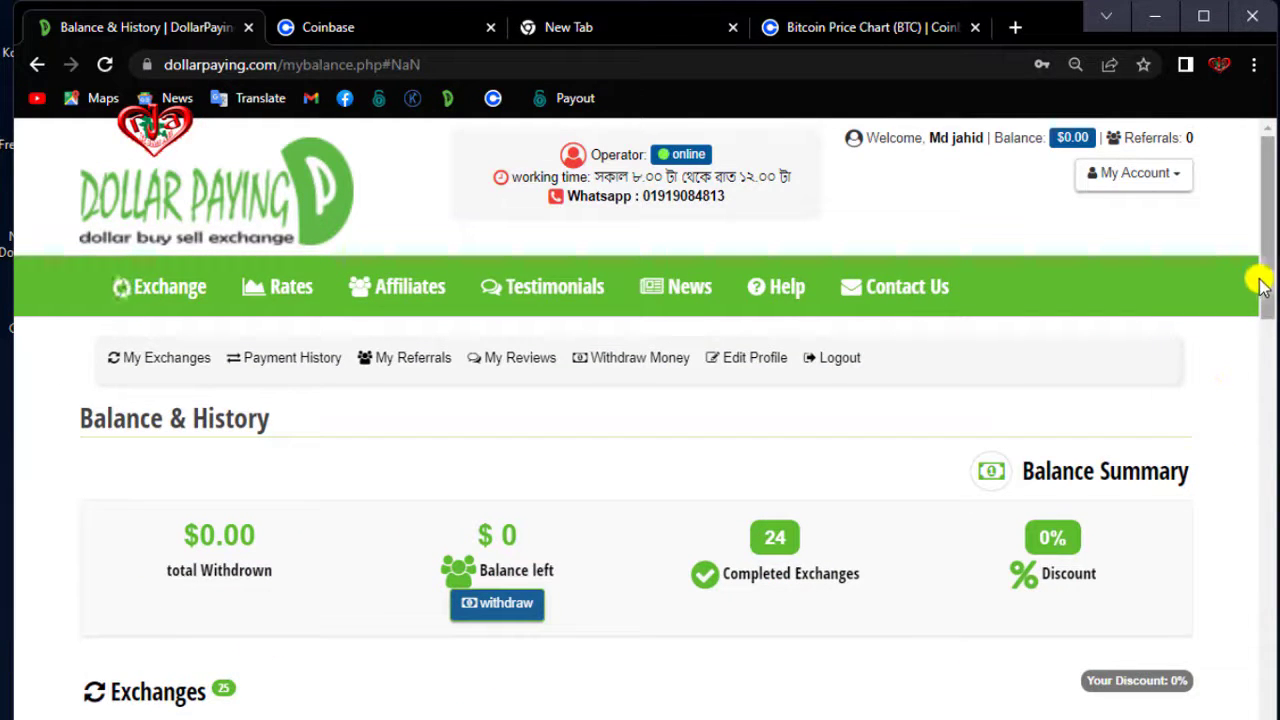
left_click_drag(1262, 277, 1272, 333)
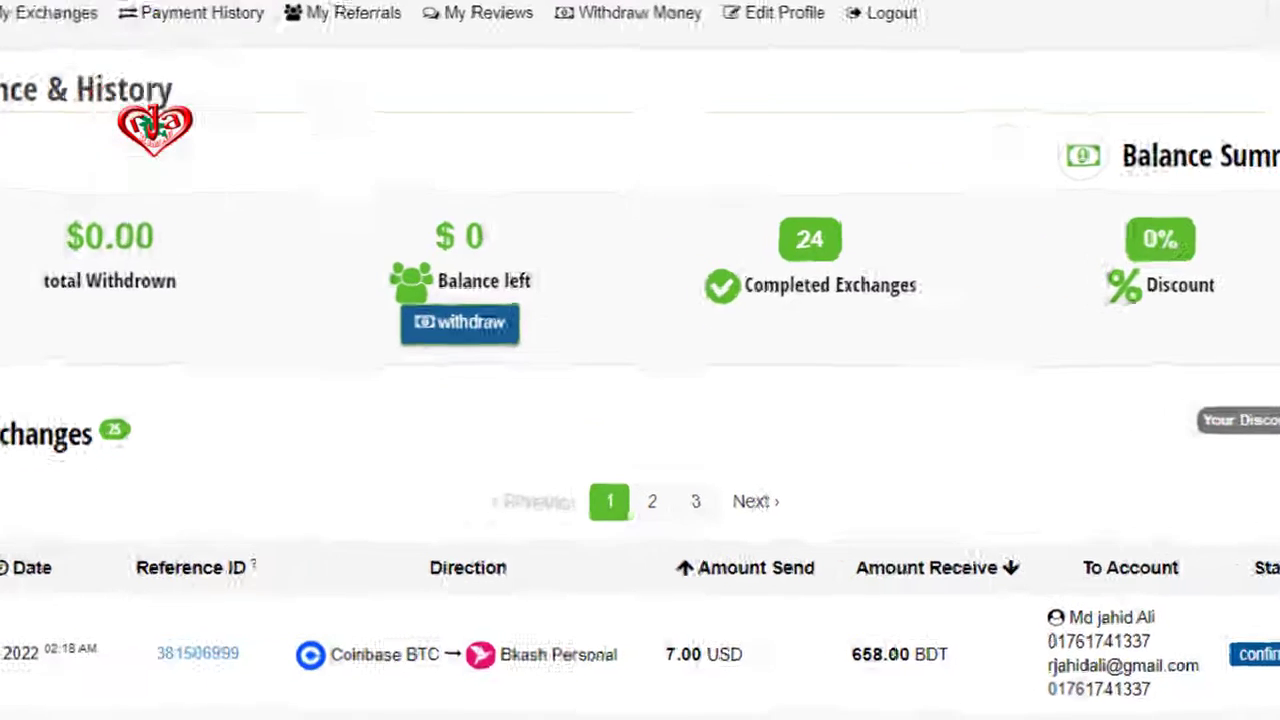
left_click_drag(586, 525, 745, 579)
left_click(1079, 310)
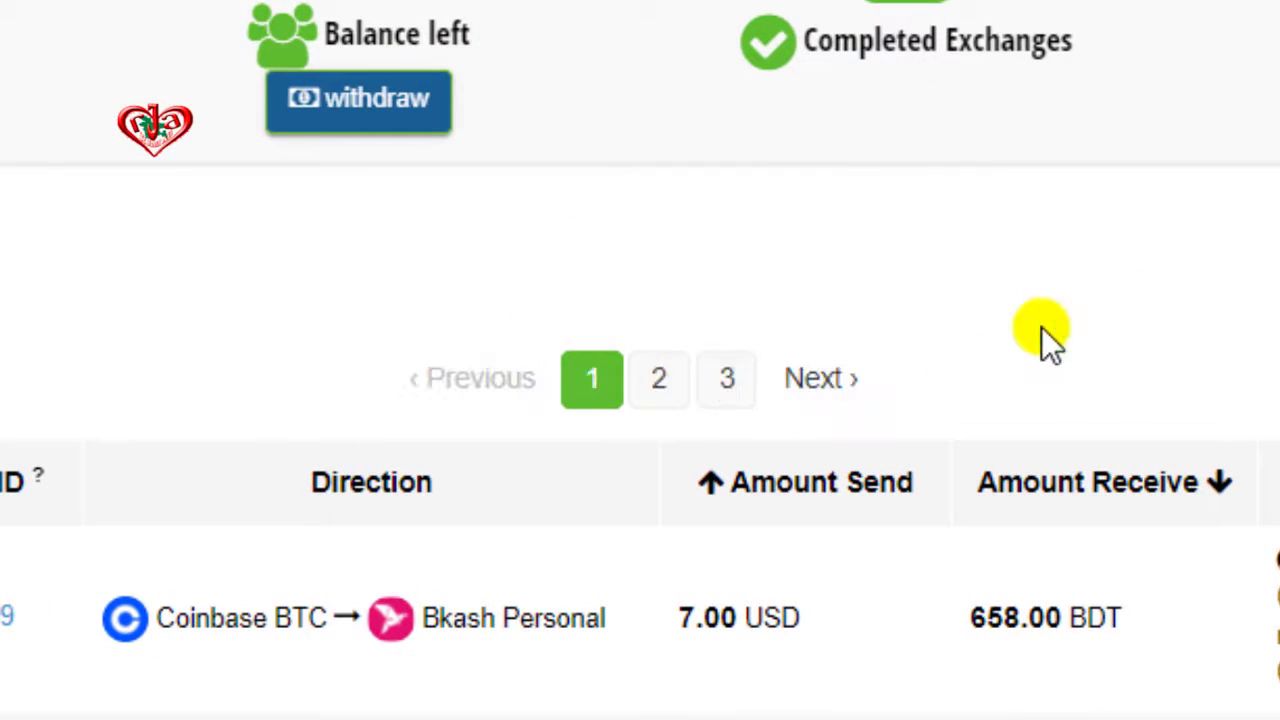
left_click_drag(488, 340, 1046, 407)
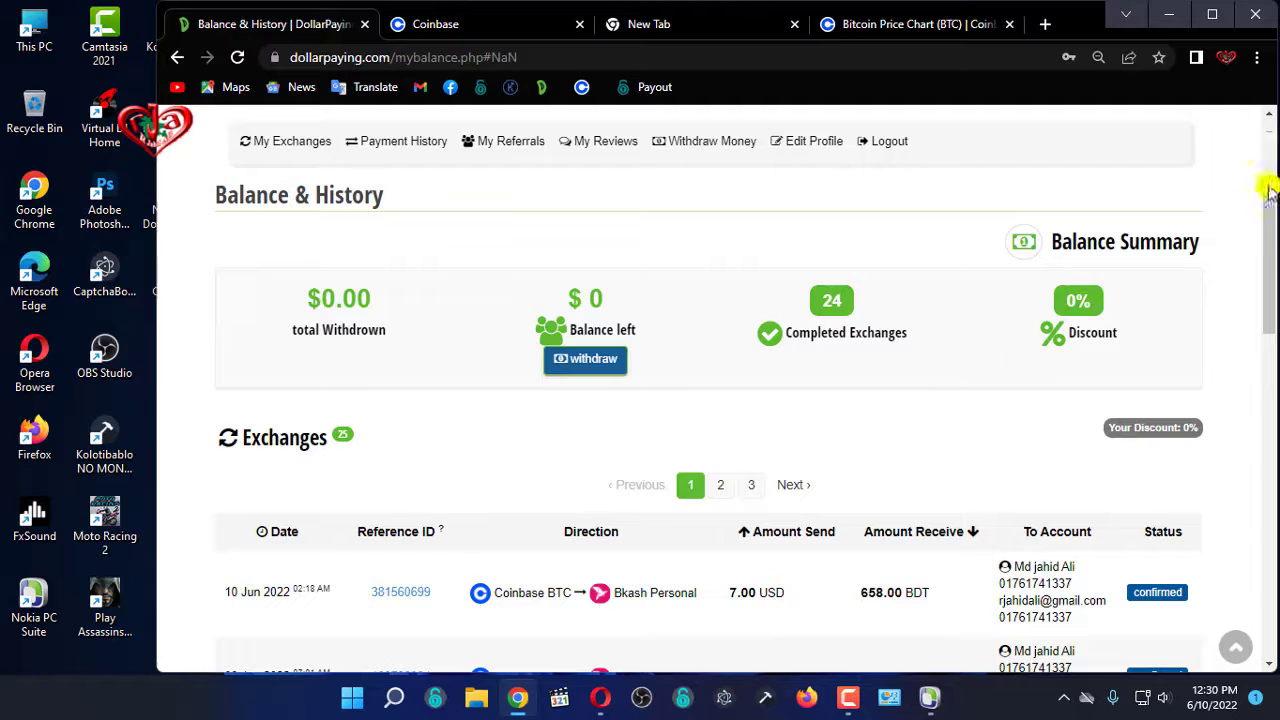
Return to the Exchange home page and scroll the Latest Exchanges list to find the confirmed 7 USD exchange.
left_click_drag(1268, 190, 1268, 140)
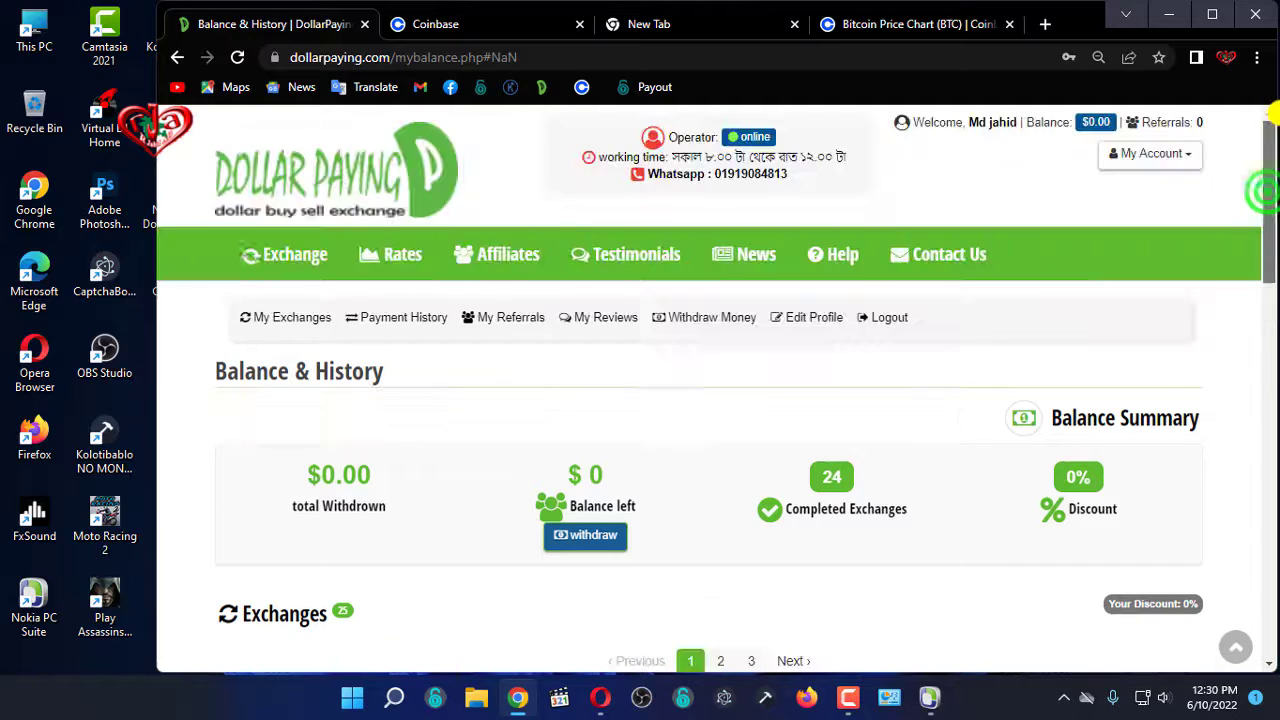
left_click(300, 268)
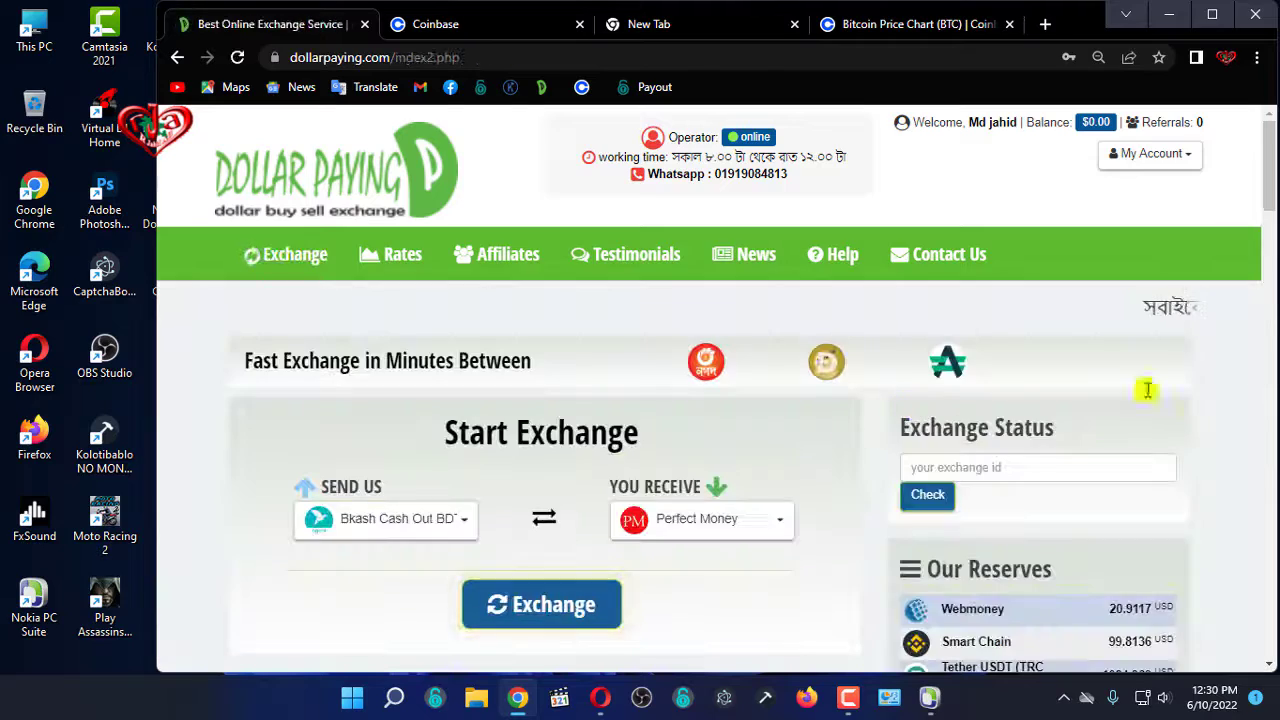
left_click_drag(1270, 206, 1270, 393)
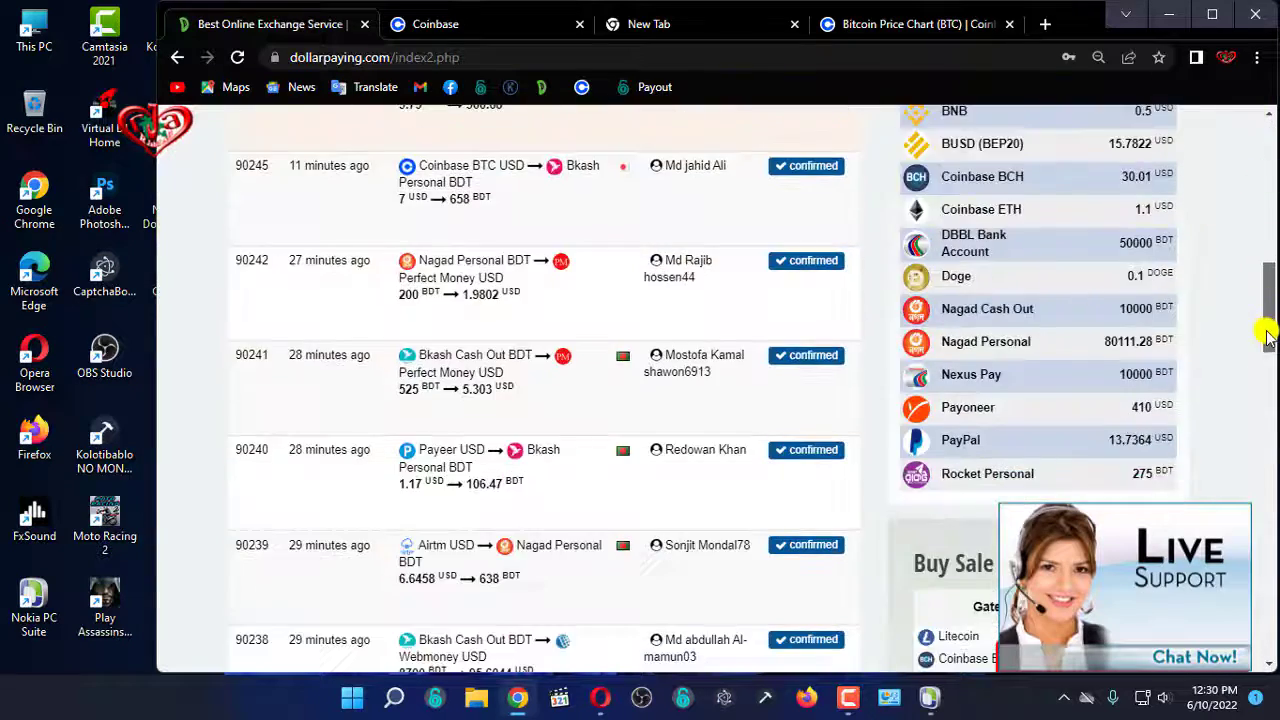
scroll(706, 208, "down", 4)
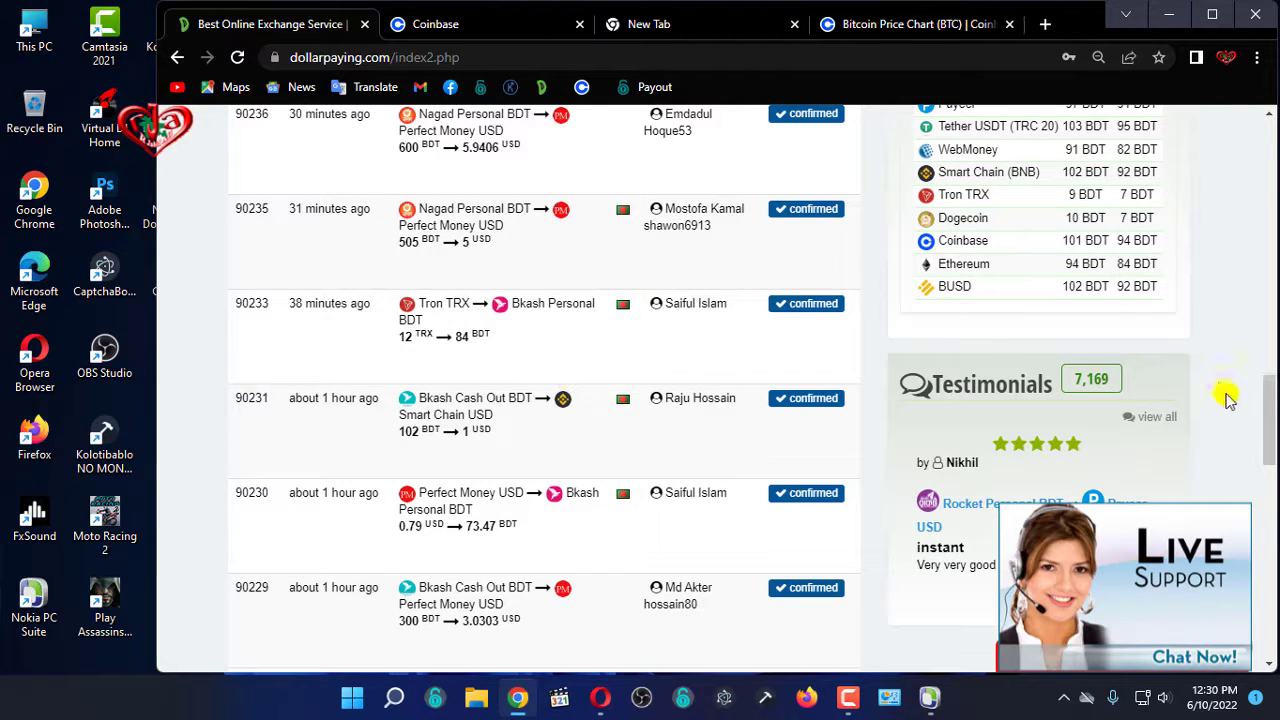
left_click_drag(1268, 420, 1262, 114)
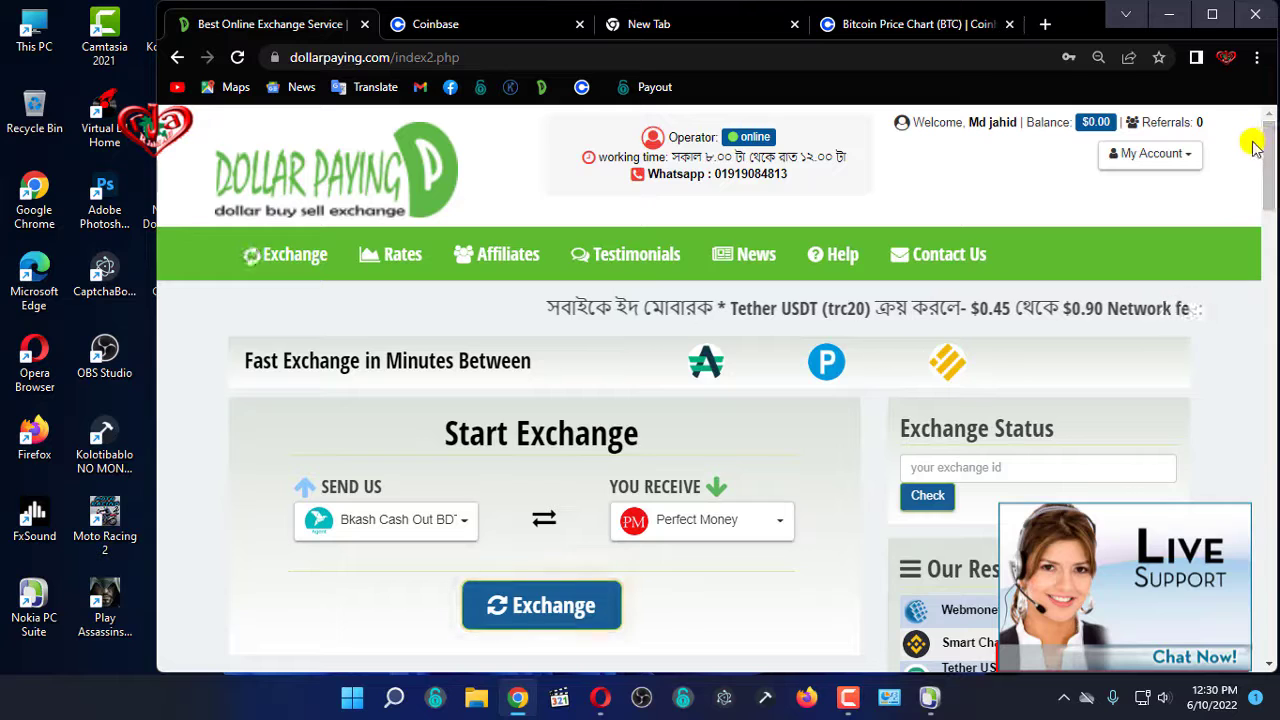
Minimize Chrome and refresh the Windows desktop four times.
left_click(1166, 16)
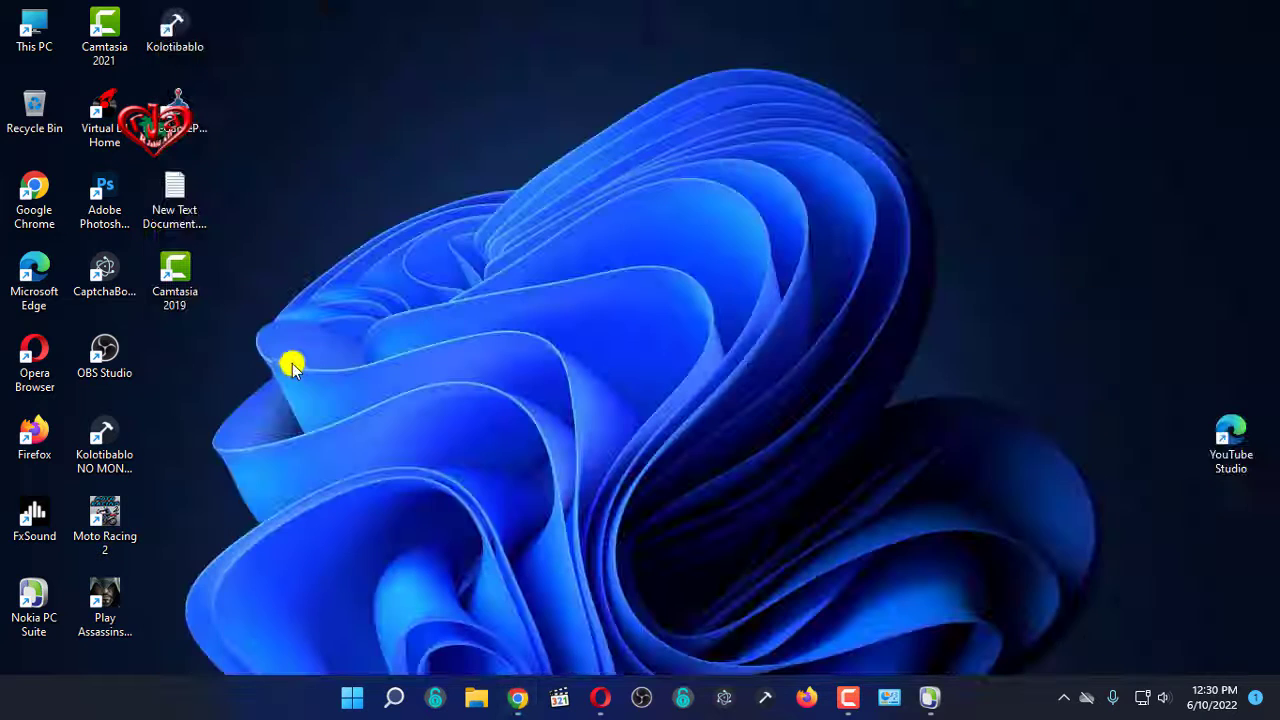
right_click(466, 284)
left_click(466, 280)
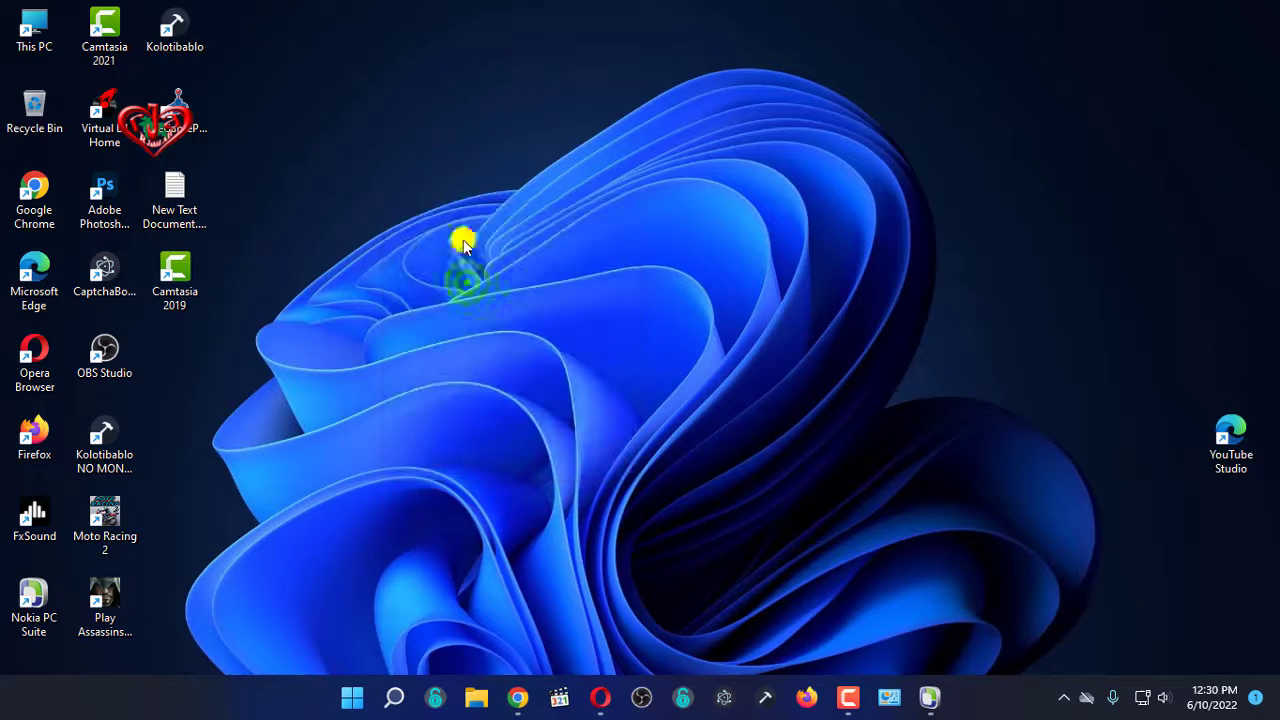
right_click(517, 215)
left_click(517, 215)
right_click(414, 123)
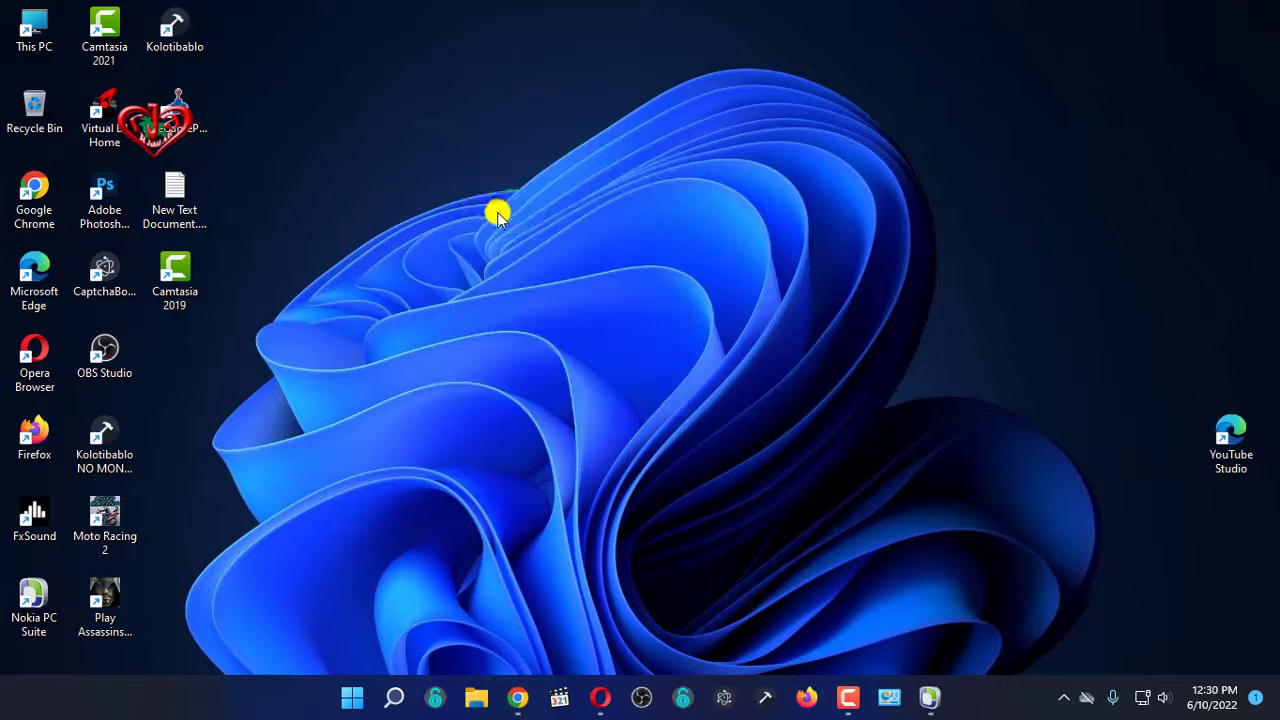
left_click(497, 209)
right_click(388, 92)
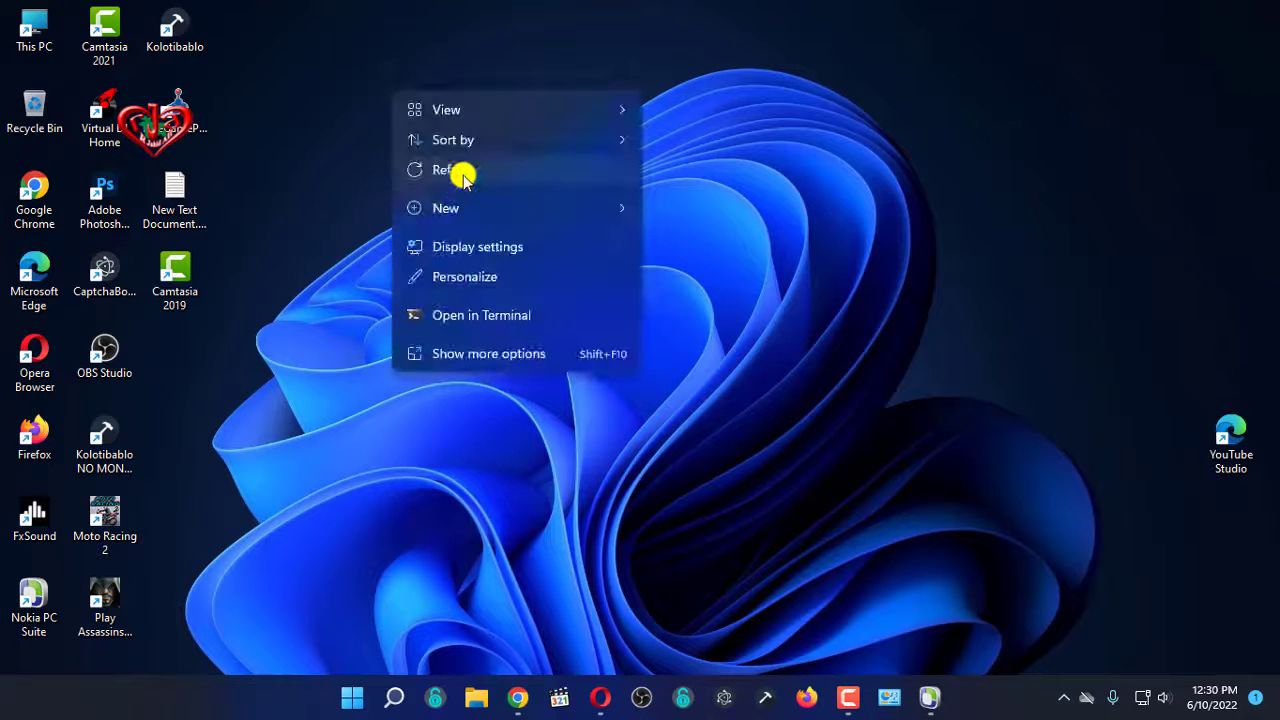
left_click(460, 171)
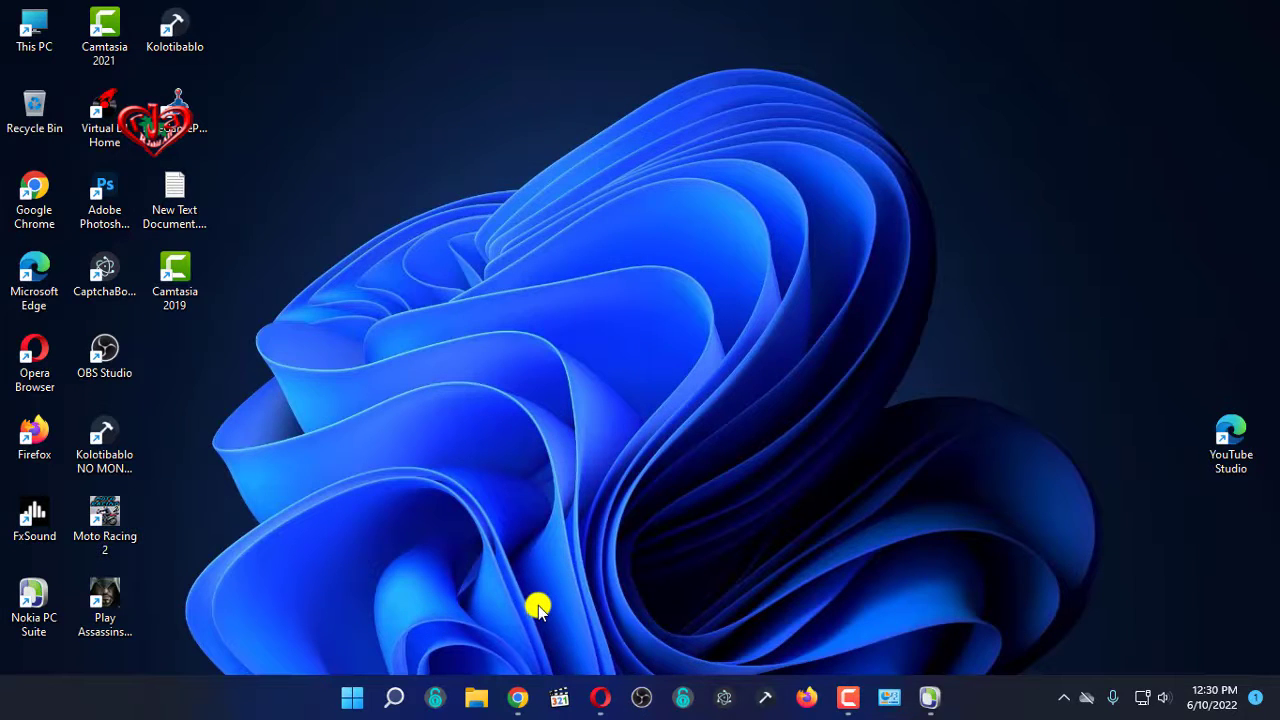